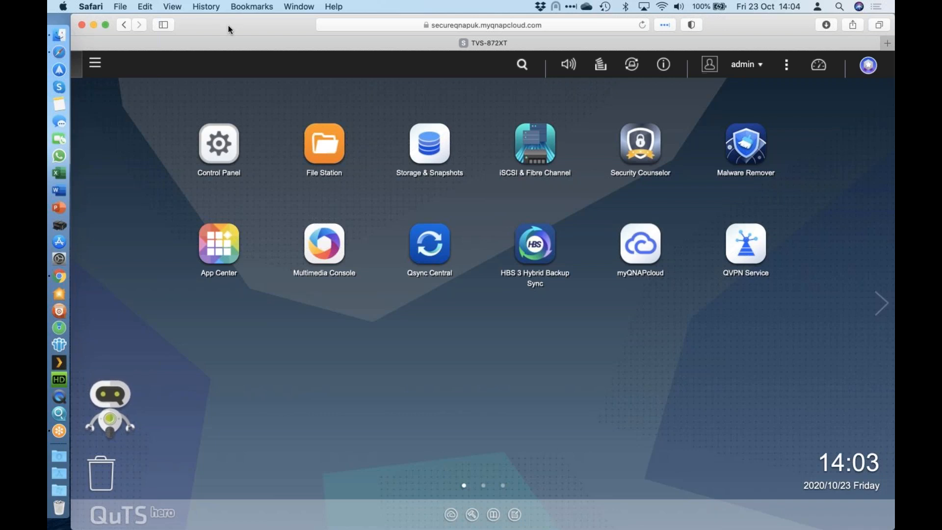
Step: Check the QNAP devices found on the network in Qfinder Pro, and return to the NAS desktop in Safari
left_click(61, 415)
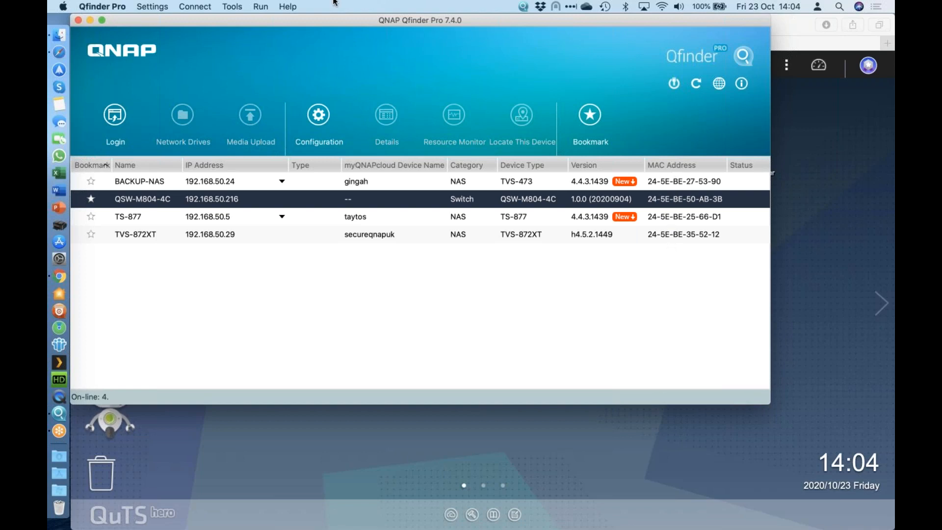
left_click(60, 51)
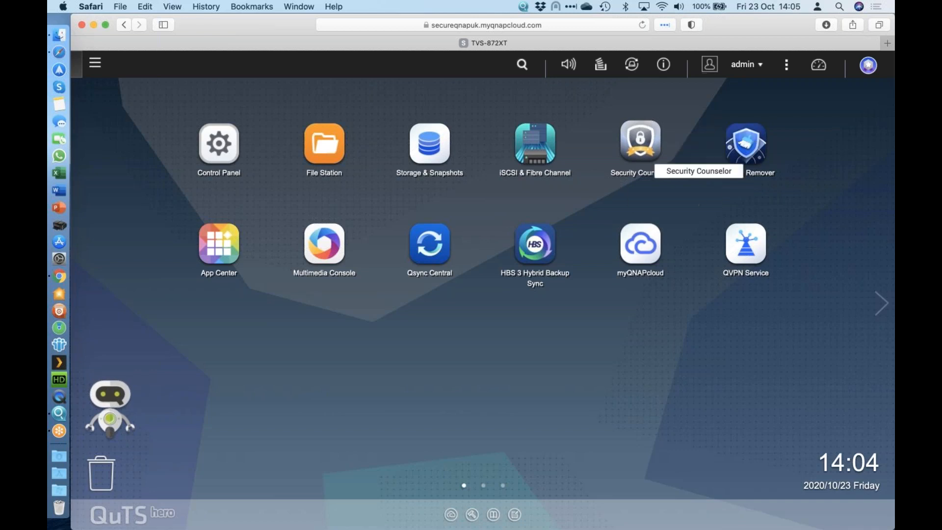
Step: Look through the Security category of App Center in a maximized window, and close App Center
left_click(227, 243)
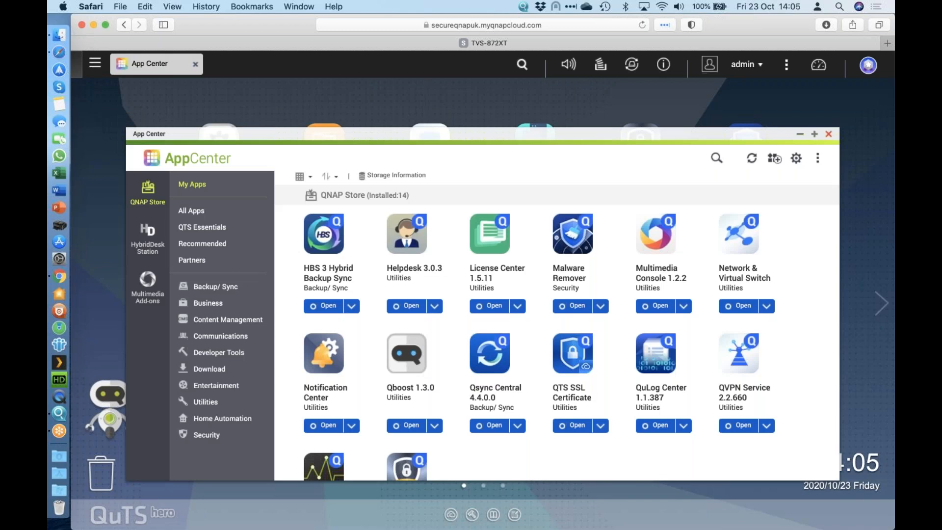
left_click(815, 134)
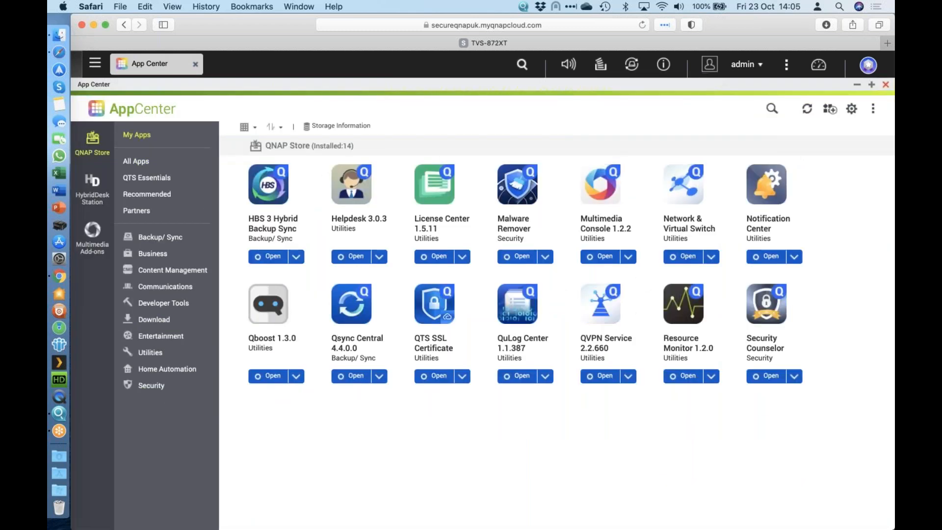
left_click(155, 389)
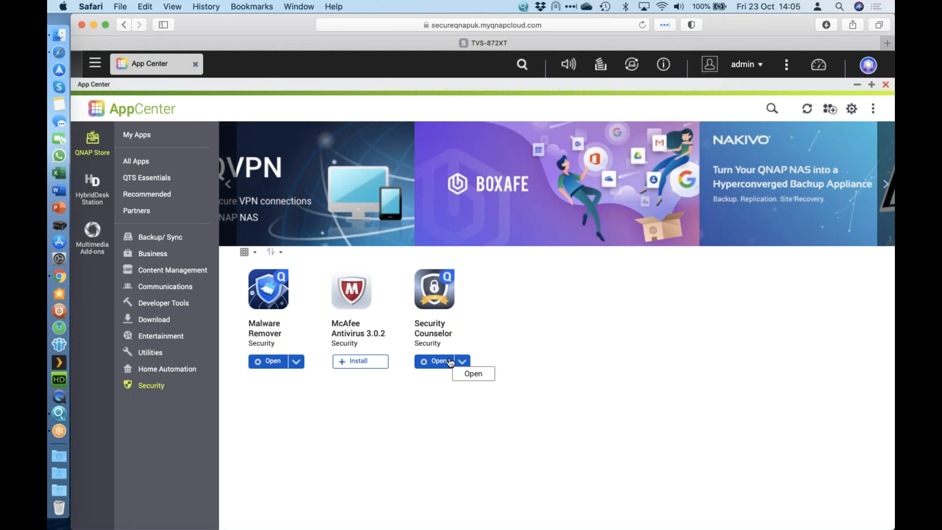
left_click(886, 85)
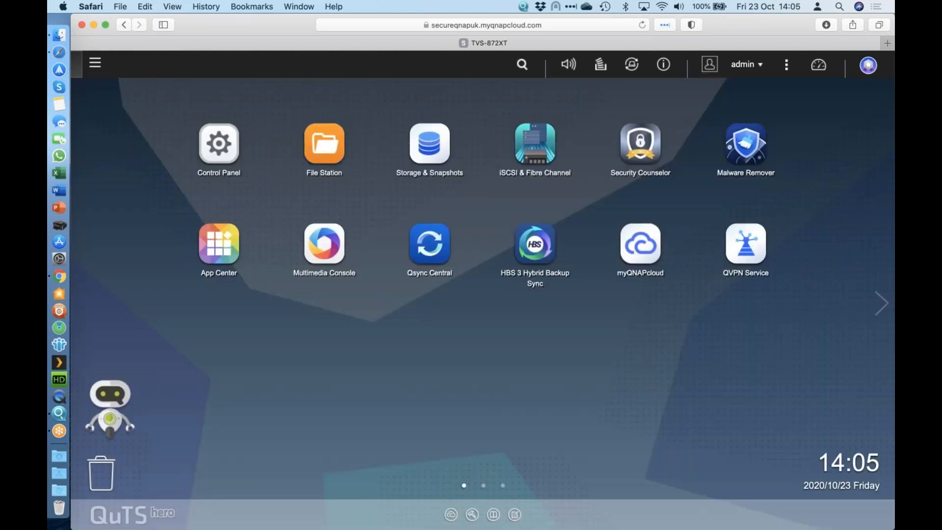
Step: Open Security Counselor and review the full list of rules in the Basic Security Policy
left_click(649, 152)
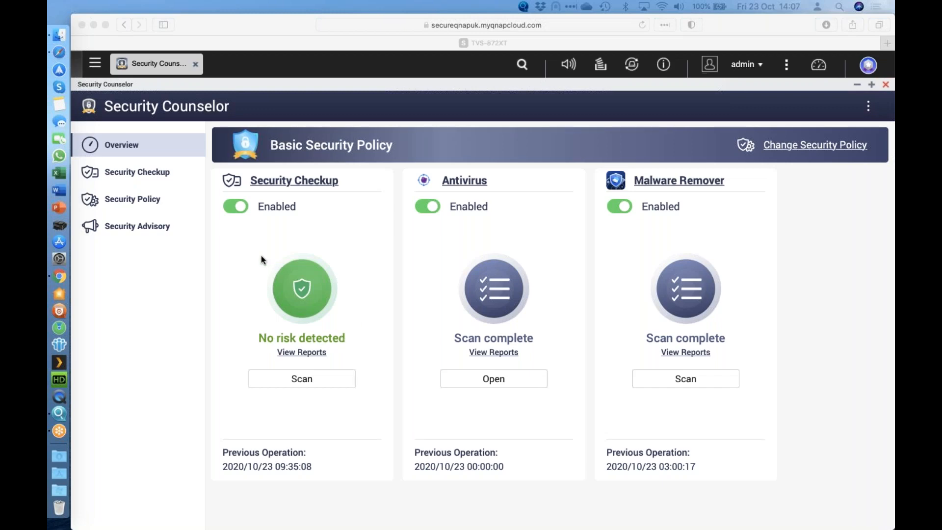
left_click(149, 201)
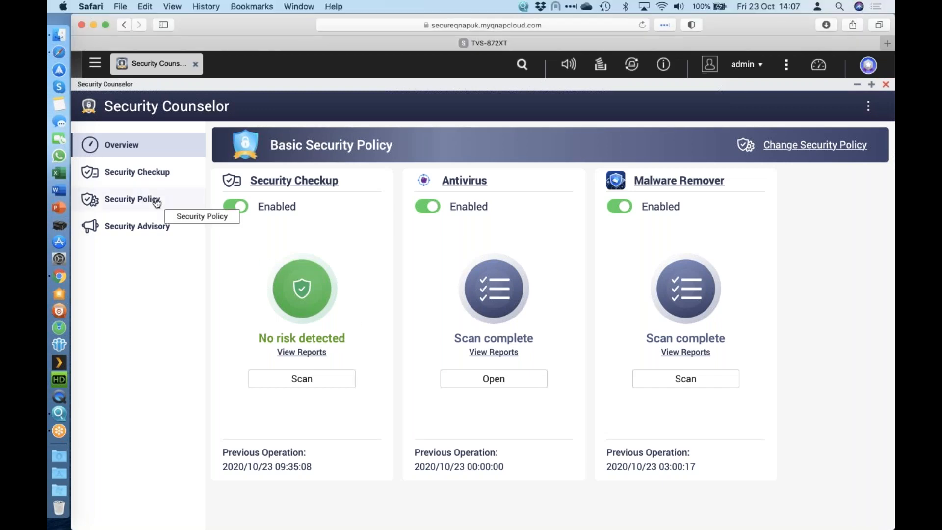
left_click(156, 201)
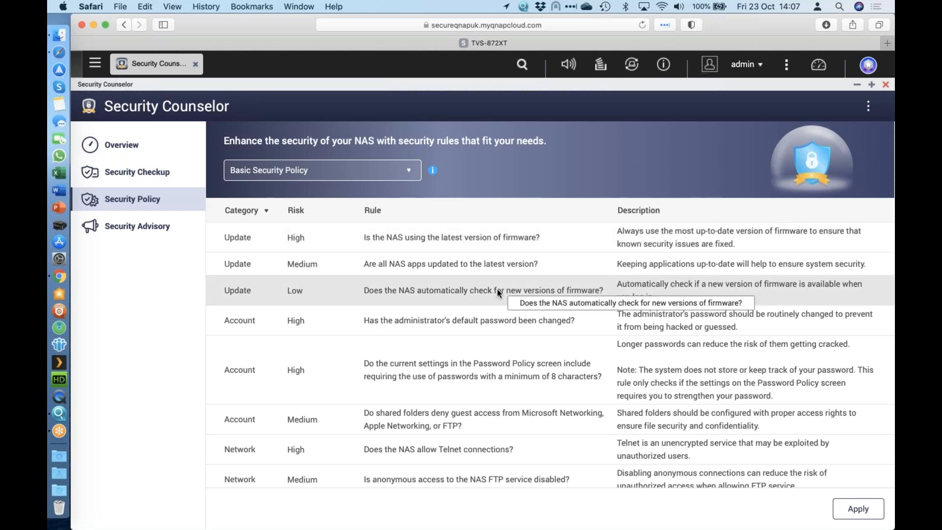
scroll(496, 290, "down", 3)
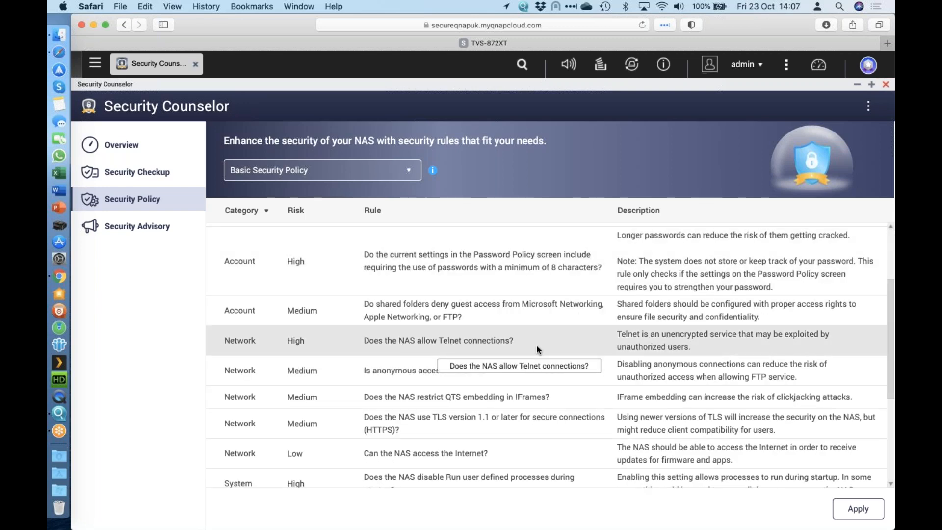
scroll(443, 365, "down", 2)
scroll(443, 365, "down", 1)
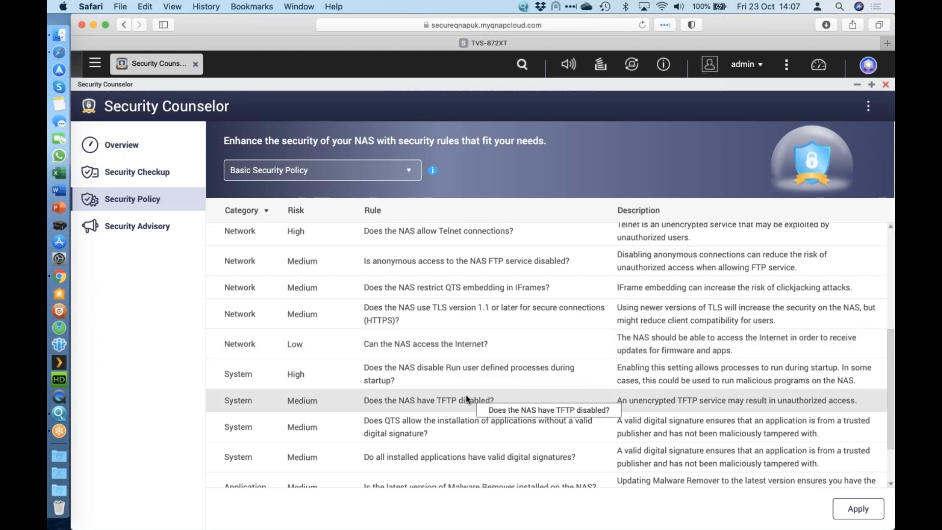
scroll(467, 400, "down", 3)
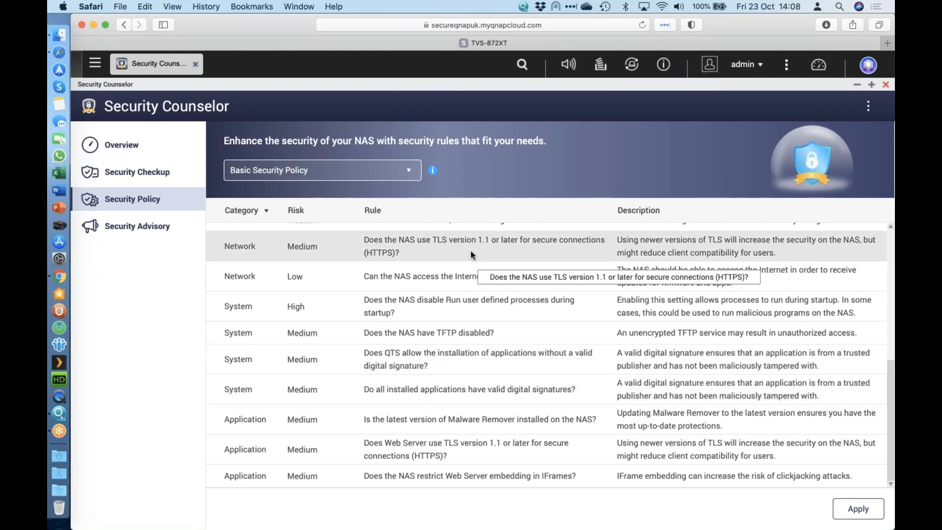
scroll(466, 362, "up", 10)
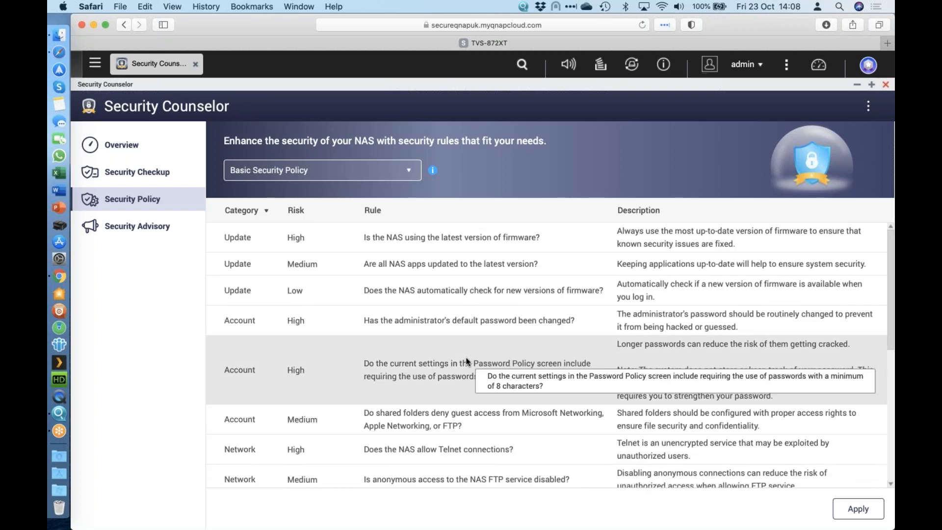
Step: Choose the Intermediate Security Policy, review its rules, and apply it with a new Security Checkup run
left_click(375, 175)
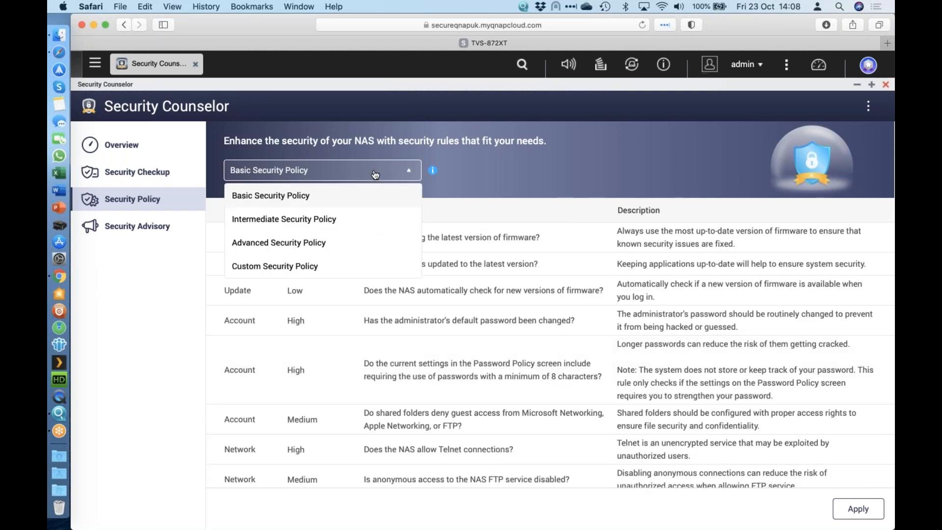
left_click(340, 221)
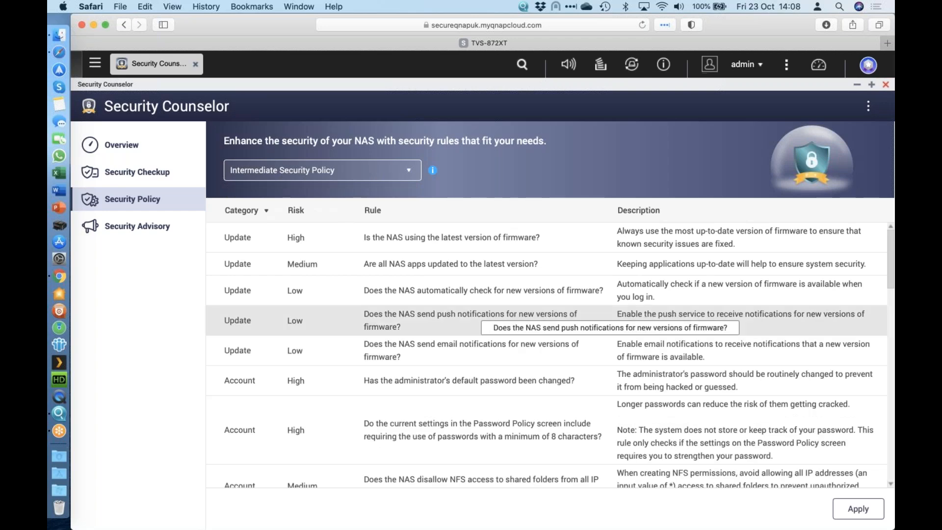
scroll(491, 319, "down", 10)
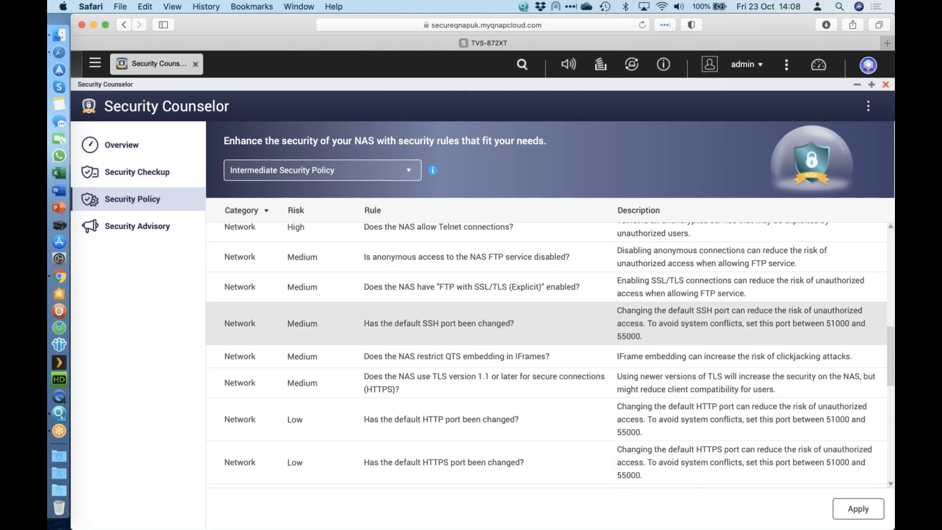
scroll(471, 343, "down", 5)
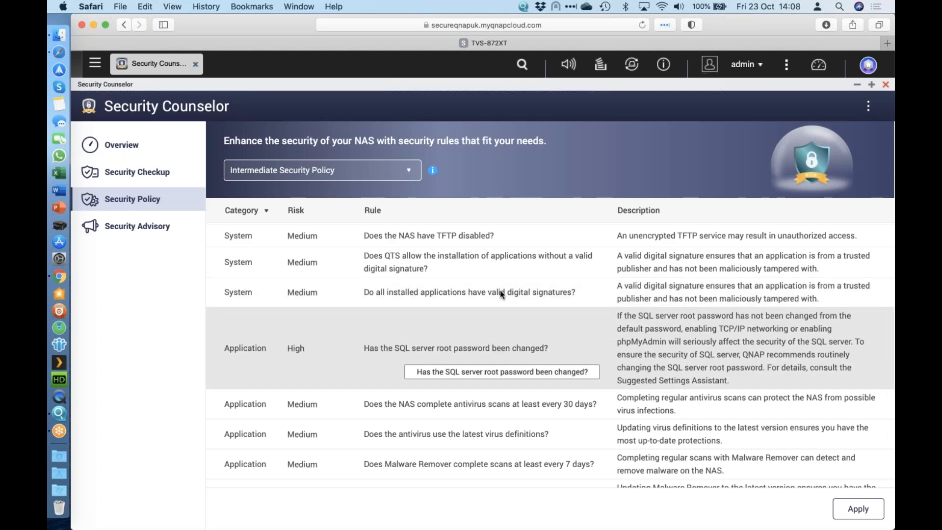
scroll(500, 290, "down", 3)
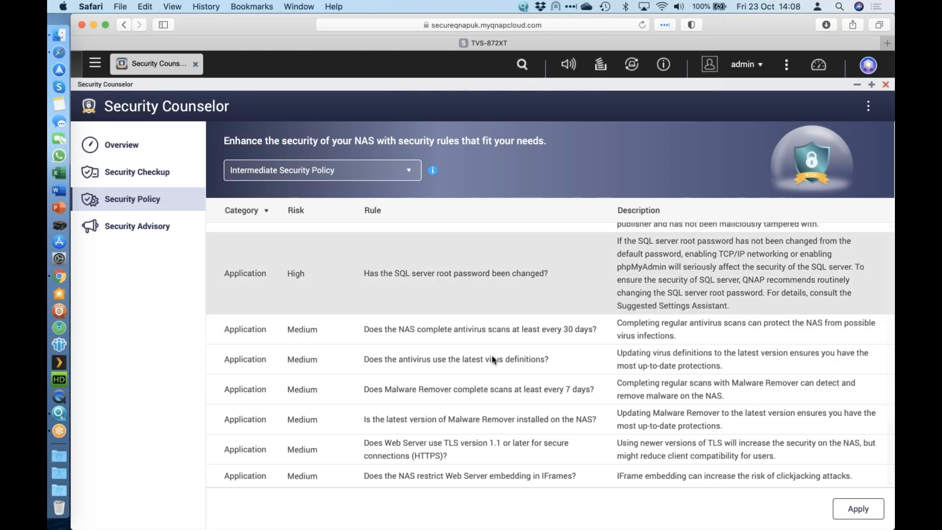
scroll(493, 356, "up", 4)
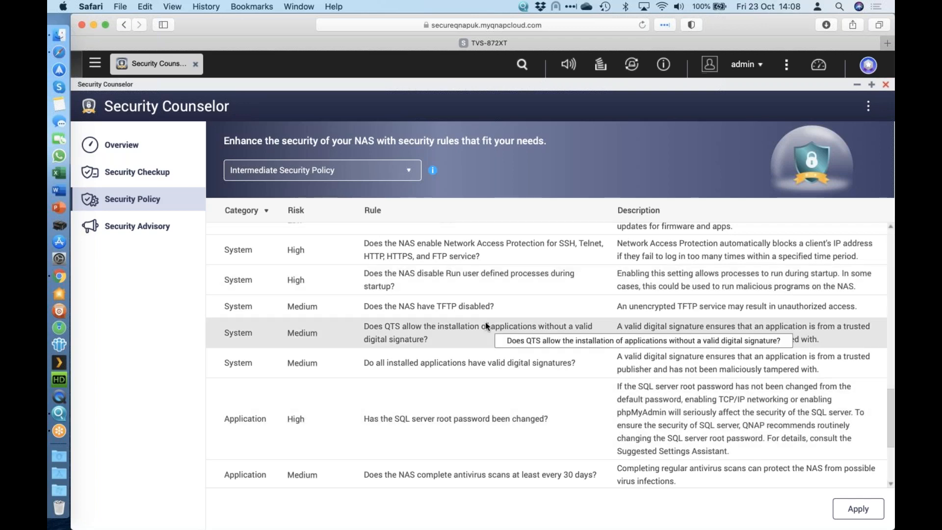
scroll(491, 343, "down", 5)
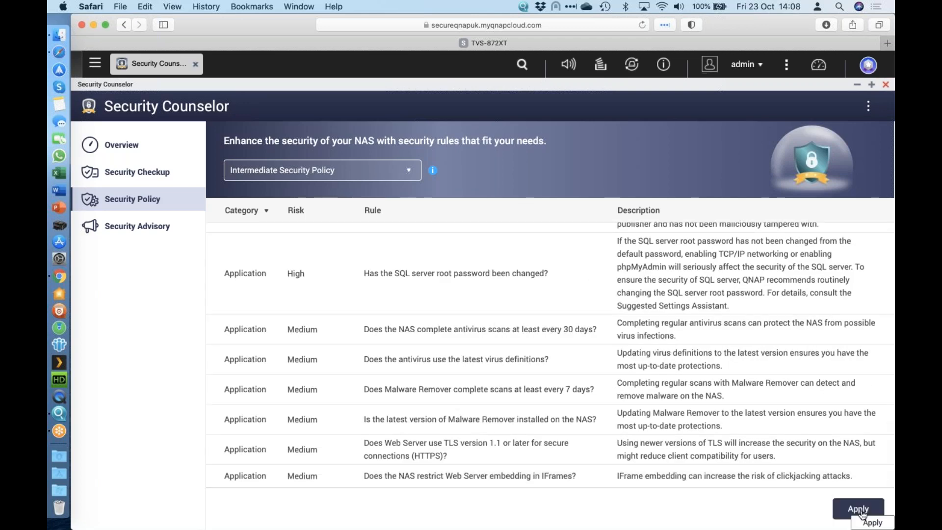
left_click(860, 511)
left_click(511, 321)
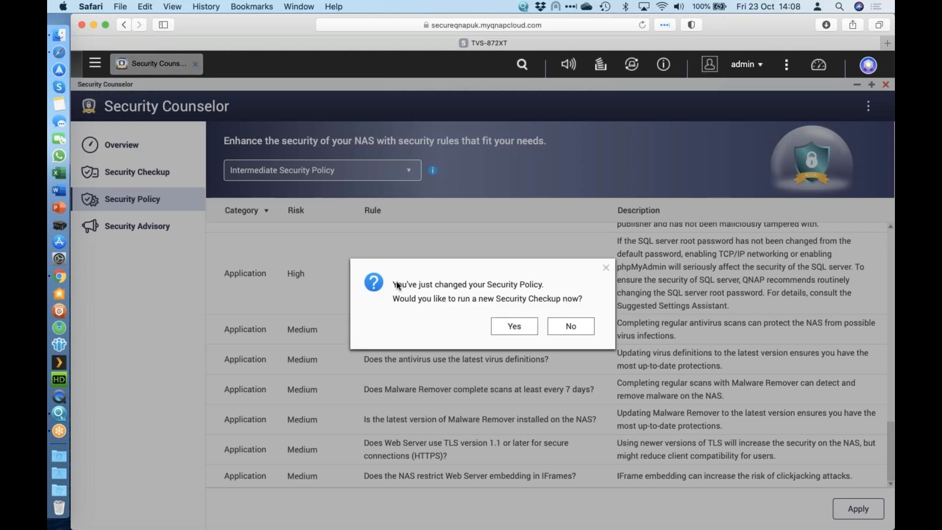
left_click(516, 327)
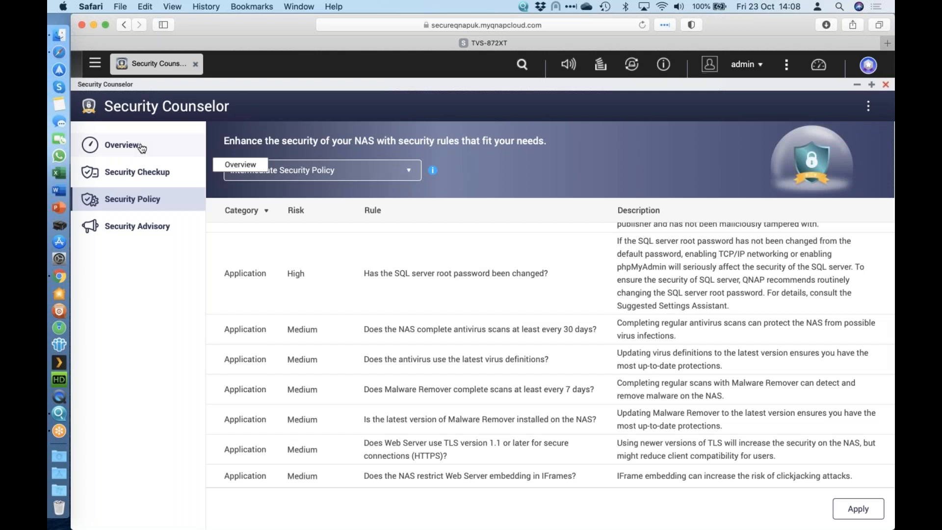
Step: From the Security Checkup report's account password finding, require users to change passwords periodically, apply the setting and close Control Panel
left_click(140, 147)
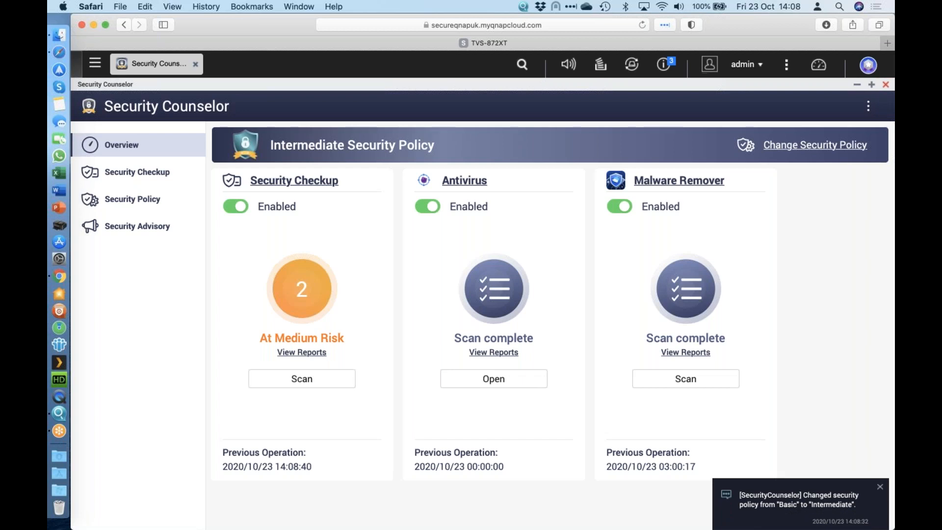
left_click(302, 352)
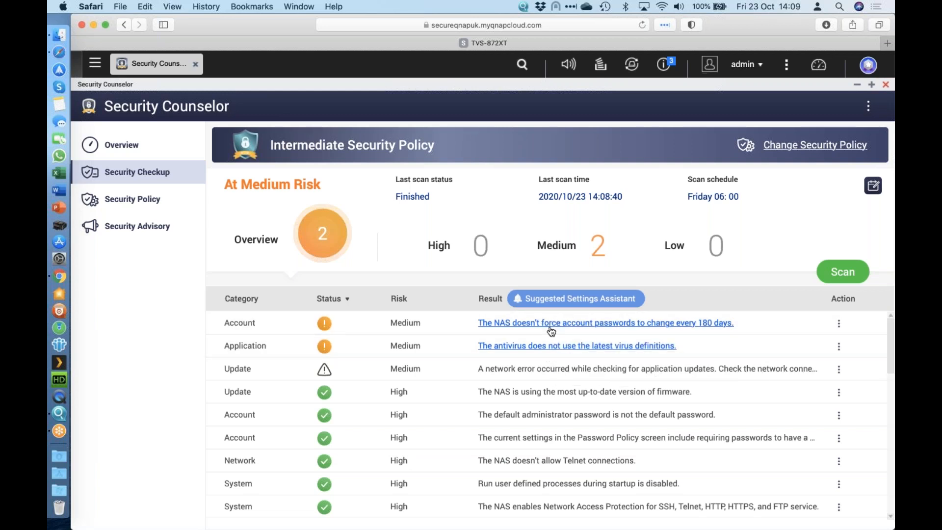
left_click(521, 323)
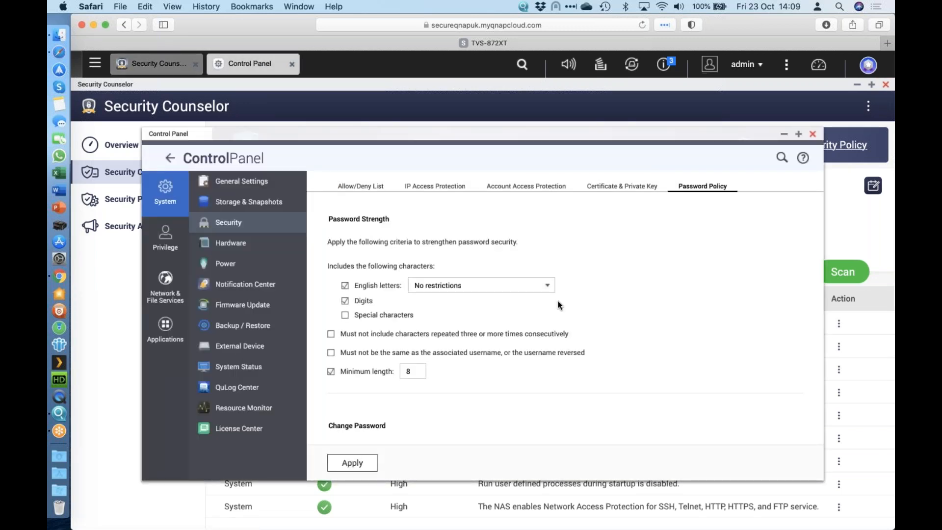
scroll(558, 302, "down", 1)
left_click(798, 134)
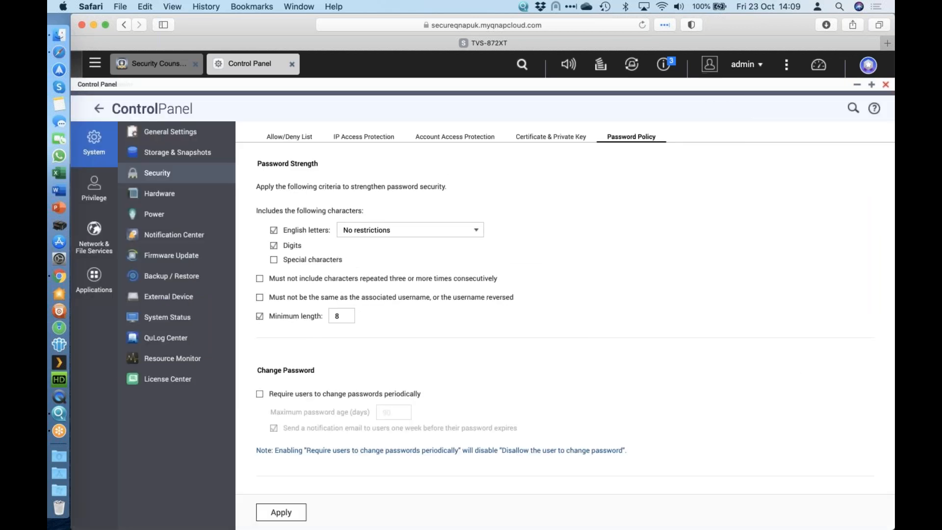
left_click(332, 395)
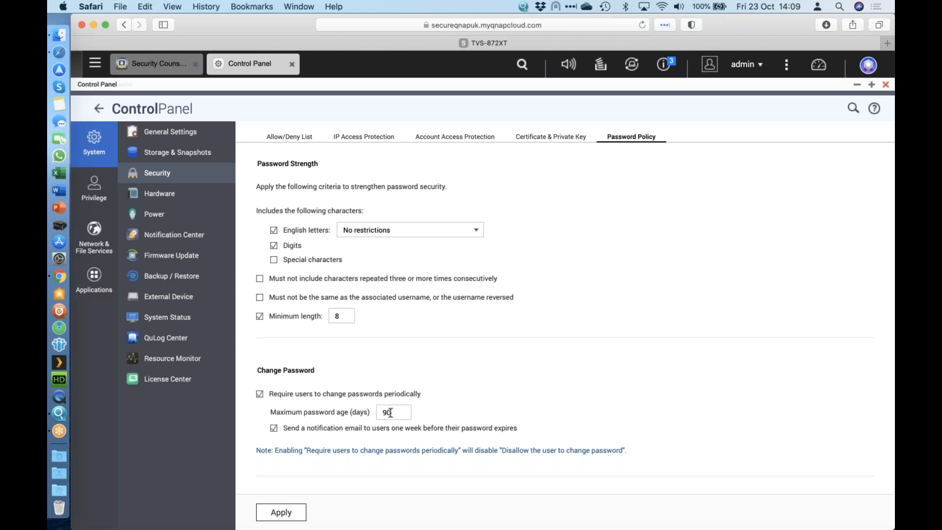
left_click(282, 513)
left_click(885, 85)
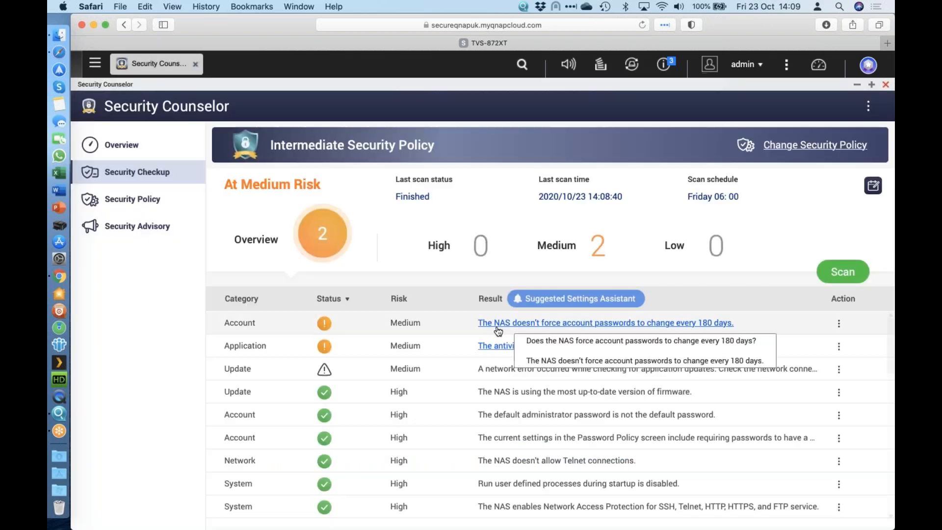
Step: Open the antivirus settings from the report's virus definitions finding and run an online update of the definitions
left_click(543, 346)
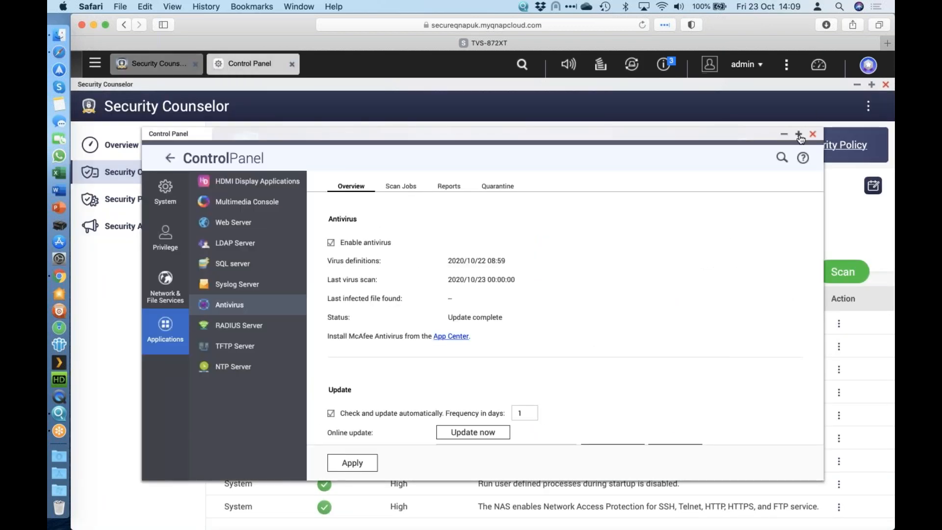
left_click(799, 134)
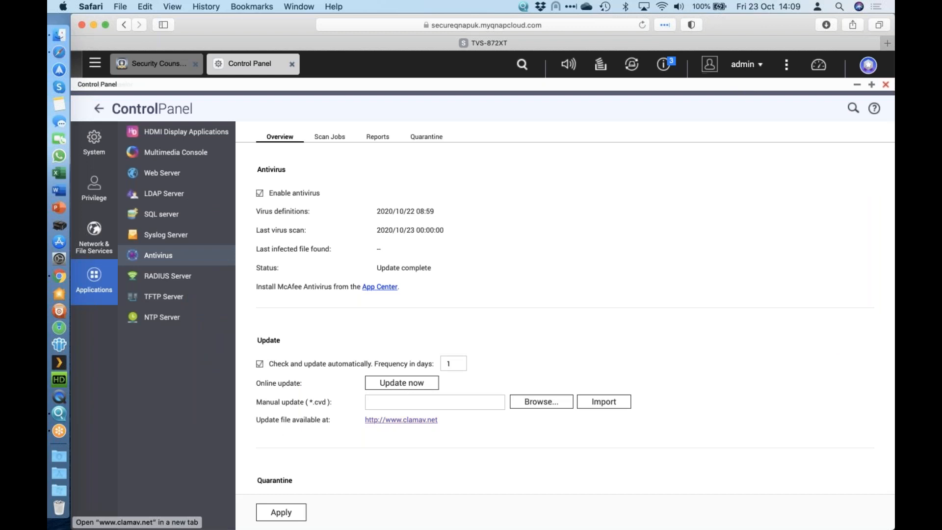
left_click(400, 384)
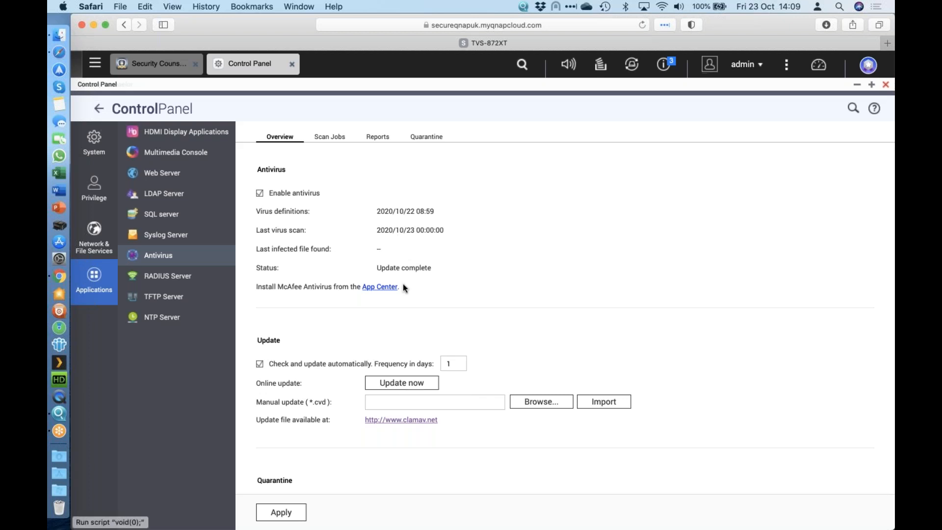
Step: Rerun the Security Checkup scan in Security Counselor and check the event notifications
left_click(150, 69)
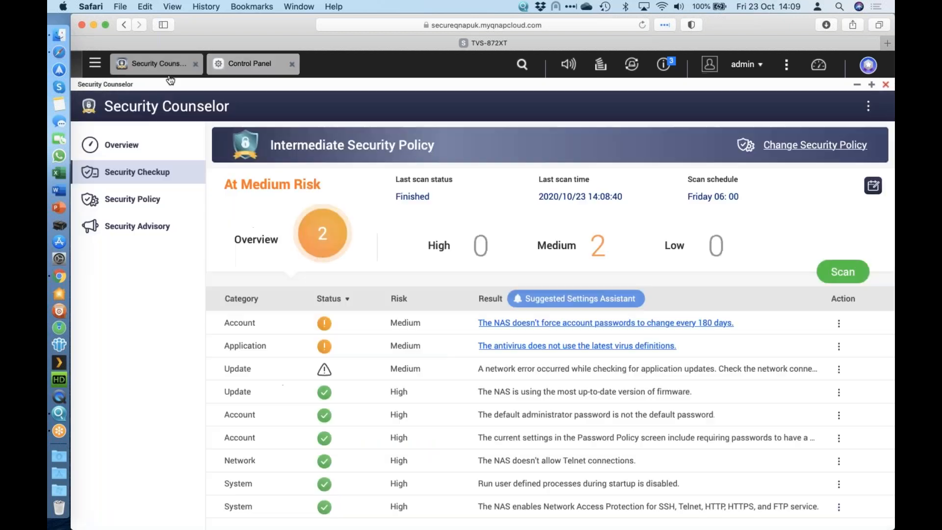
left_click(844, 273)
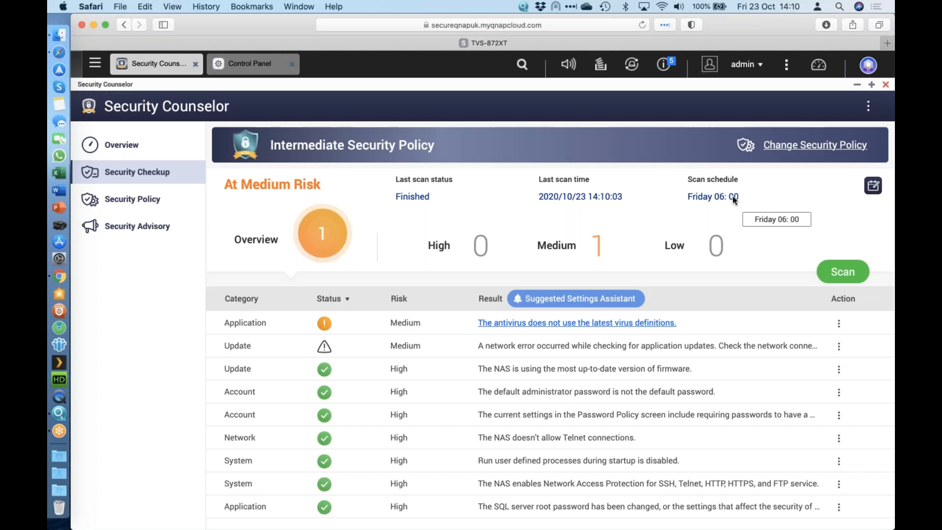
left_click(671, 67)
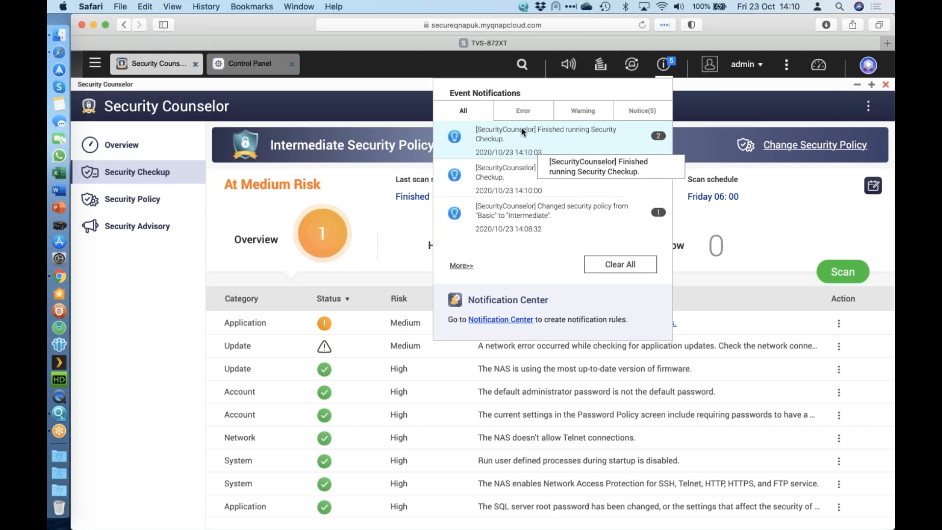
left_click(354, 87)
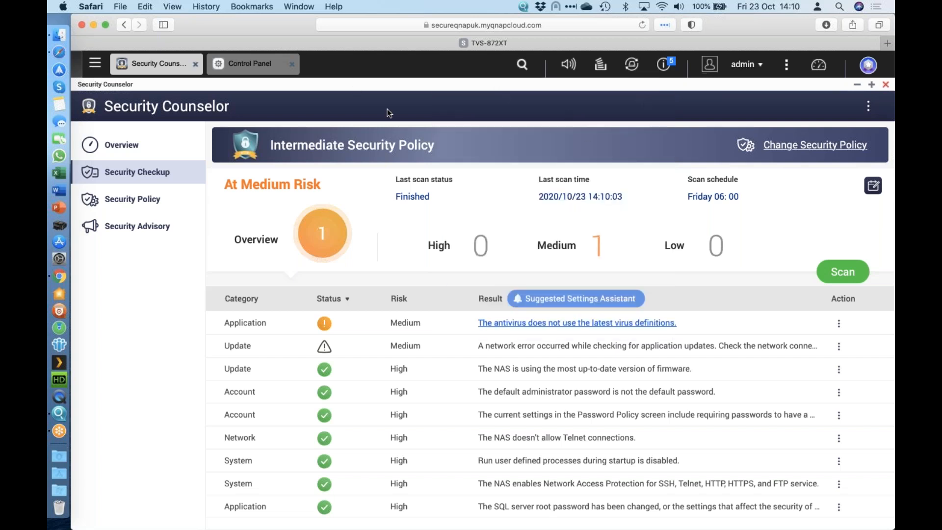
Step: Check the protection status on the Security Counselor overview, and close Security Counselor and Control Panel
left_click(154, 148)
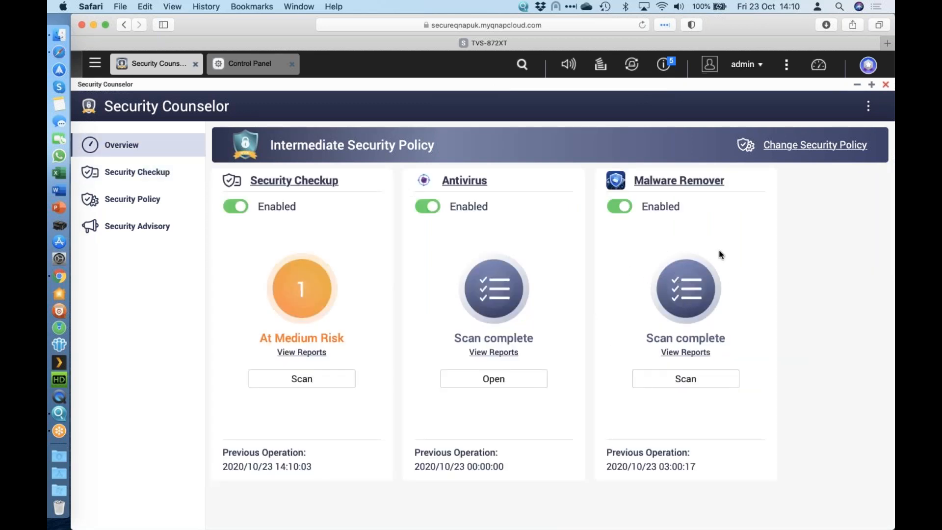
left_click(887, 86)
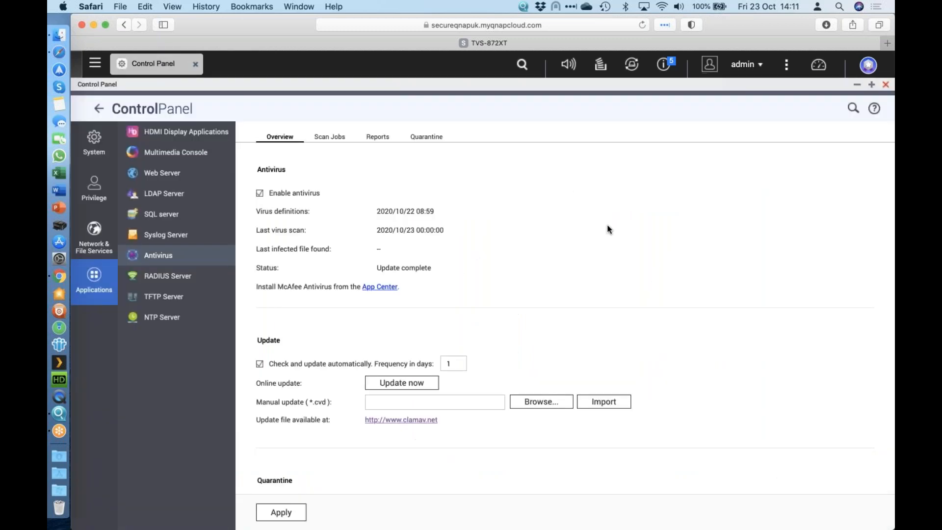
left_click(886, 86)
Step: Run a malware scan in Malware Remover and close the app when the scan finishes
left_click(745, 138)
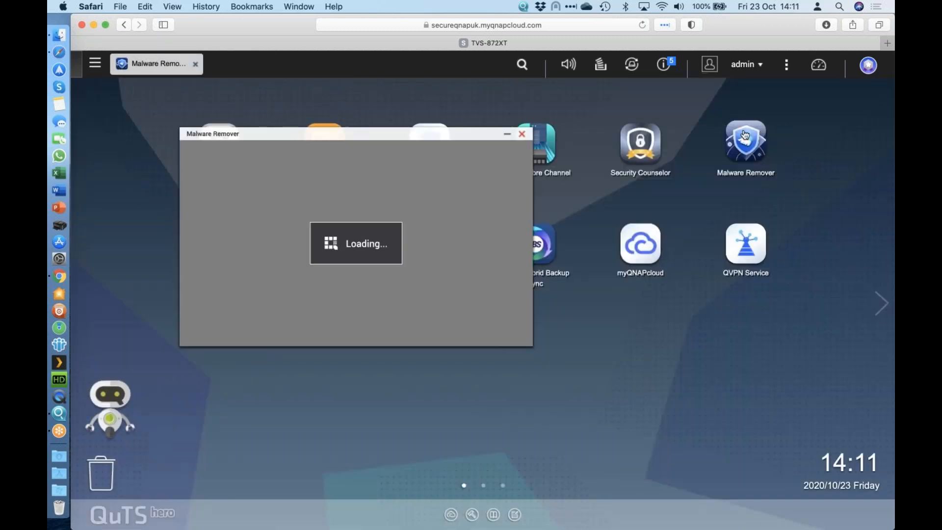
mouse_move(309, 287)
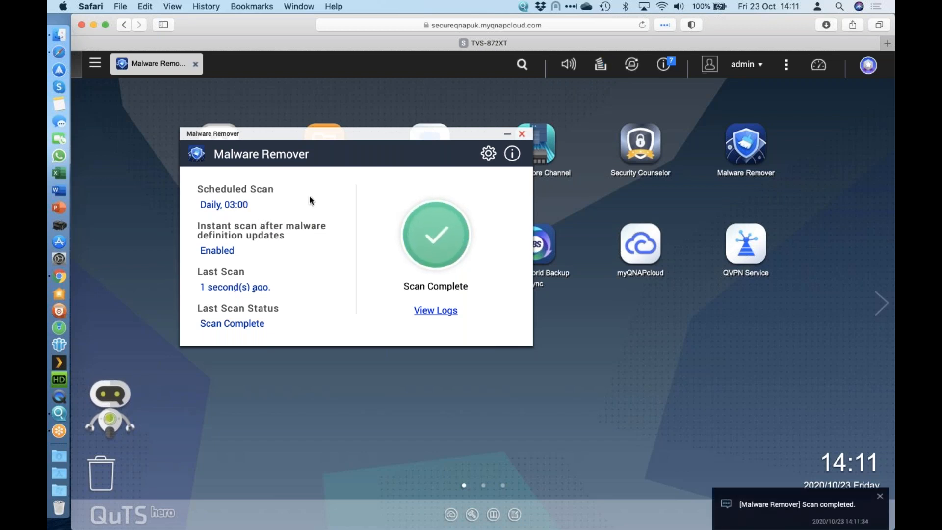
left_click(522, 133)
Step: Reopen Security Counselor and inspect the Daily antivirus scan job's filter options, including excluding files or folders, leaving without saving
left_click(648, 158)
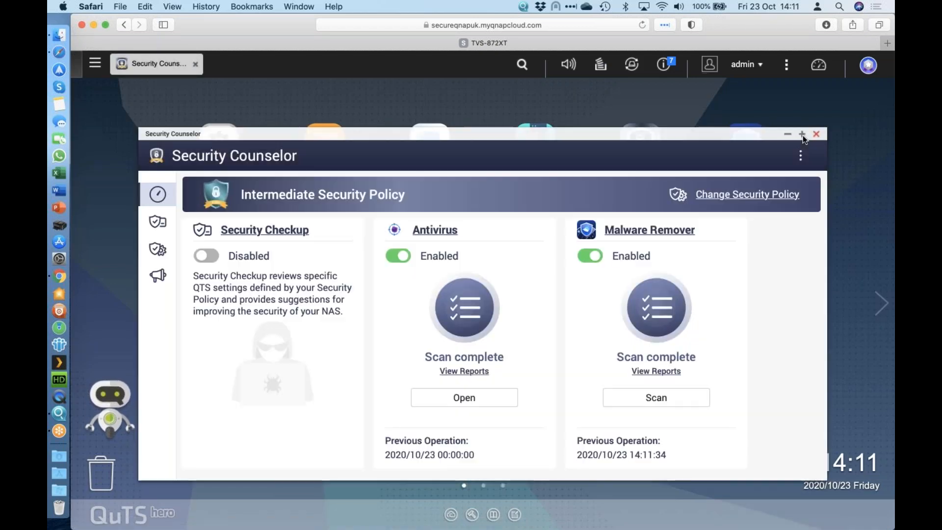
left_click(803, 134)
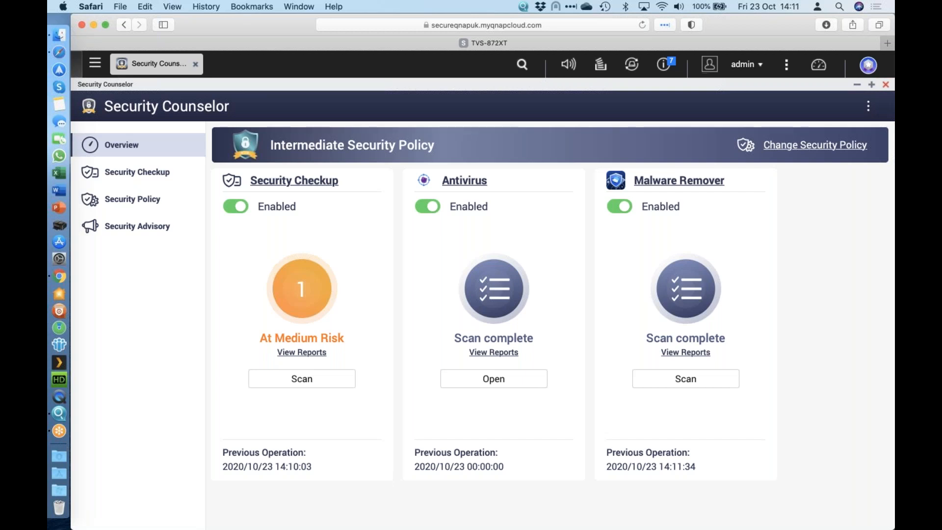
left_click(462, 186)
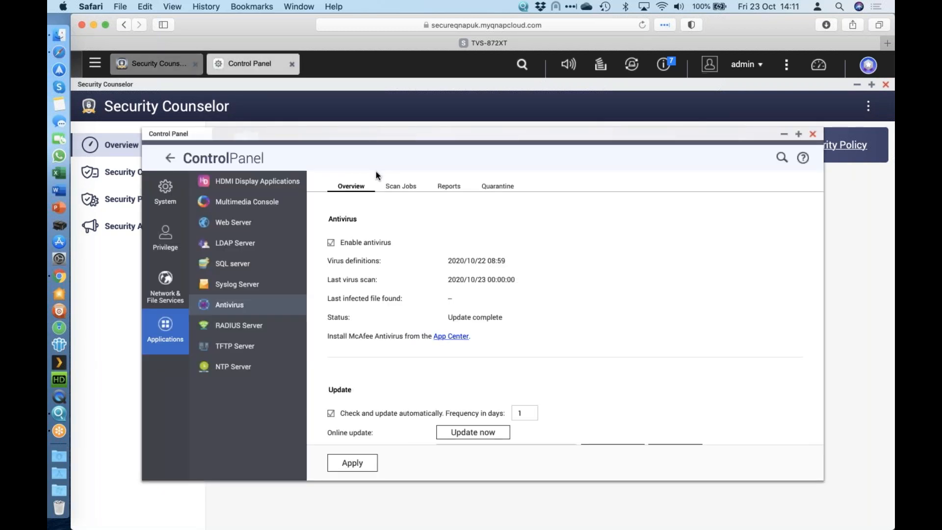
left_click(410, 189)
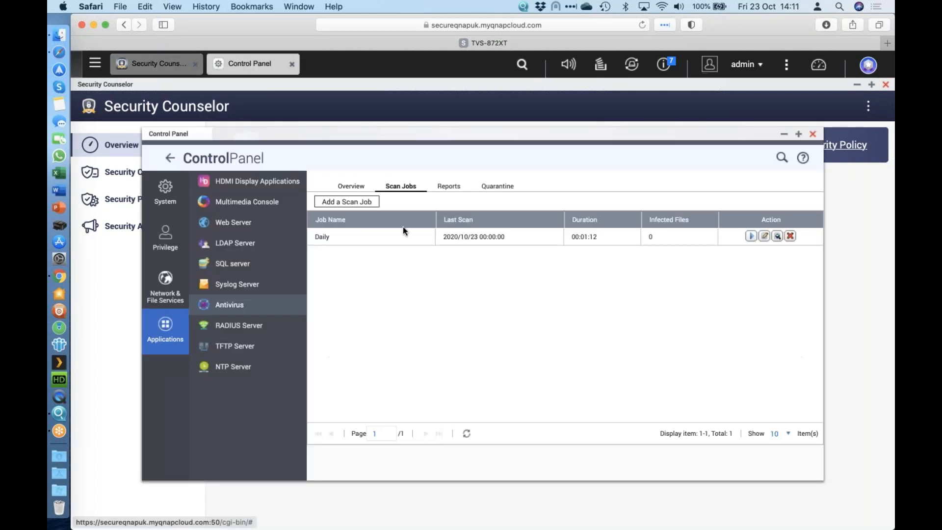
left_click(764, 237)
left_click(442, 196)
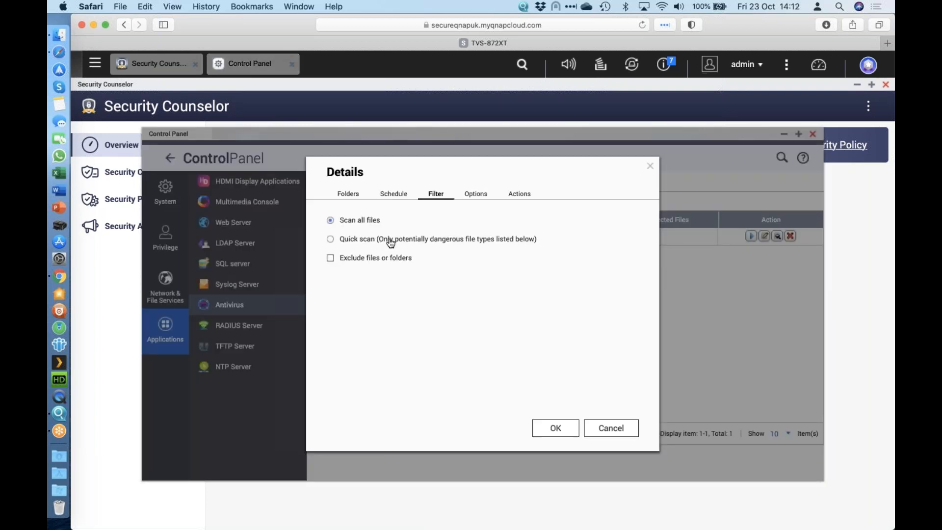
left_click(359, 260)
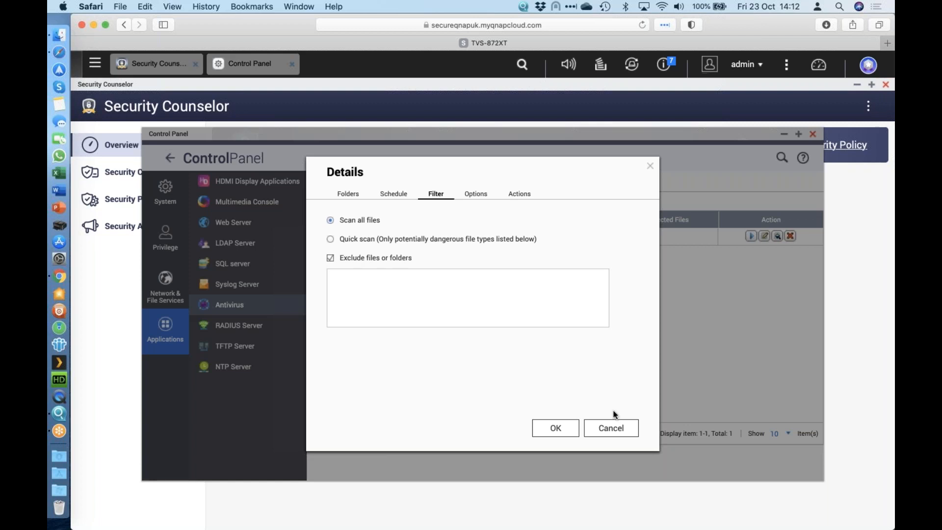
left_click(637, 434)
left_click(813, 134)
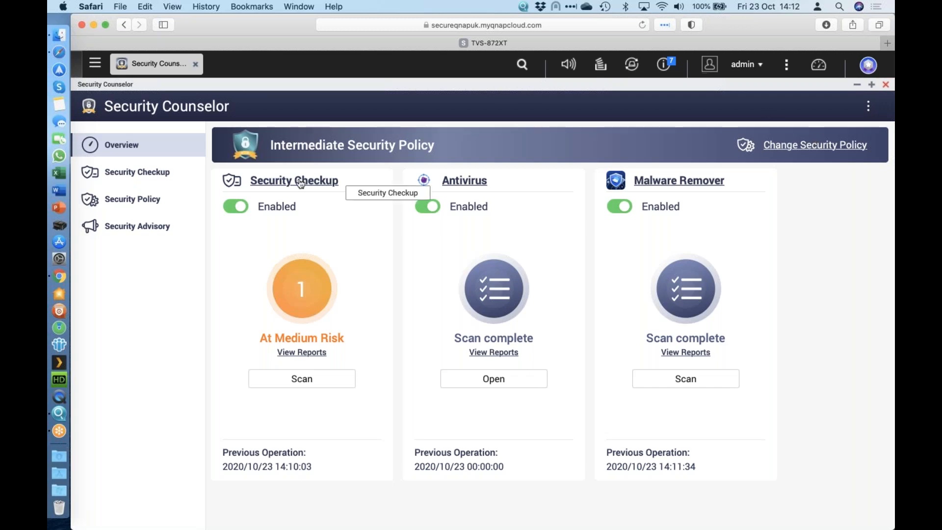
Step: Preview the Advanced Security Policy and examine its network, system and application rules without applying it
left_click(131, 200)
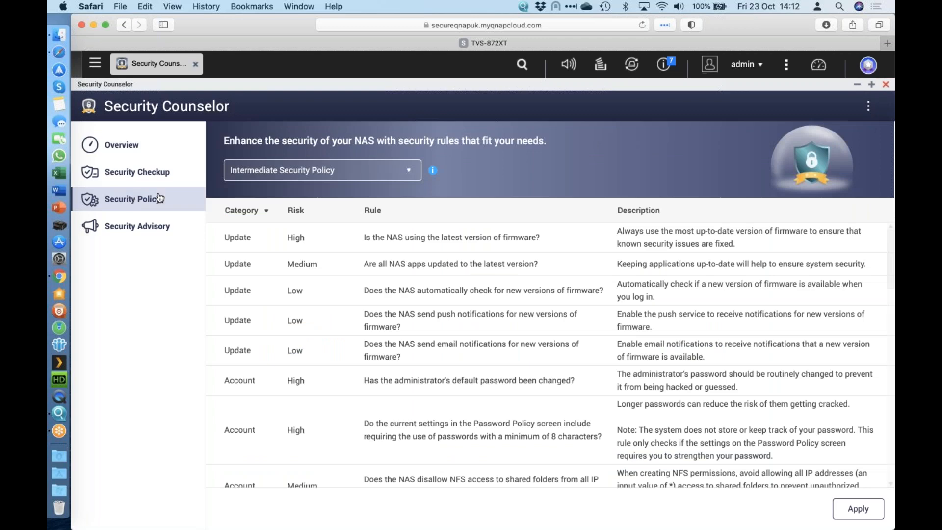
left_click(347, 176)
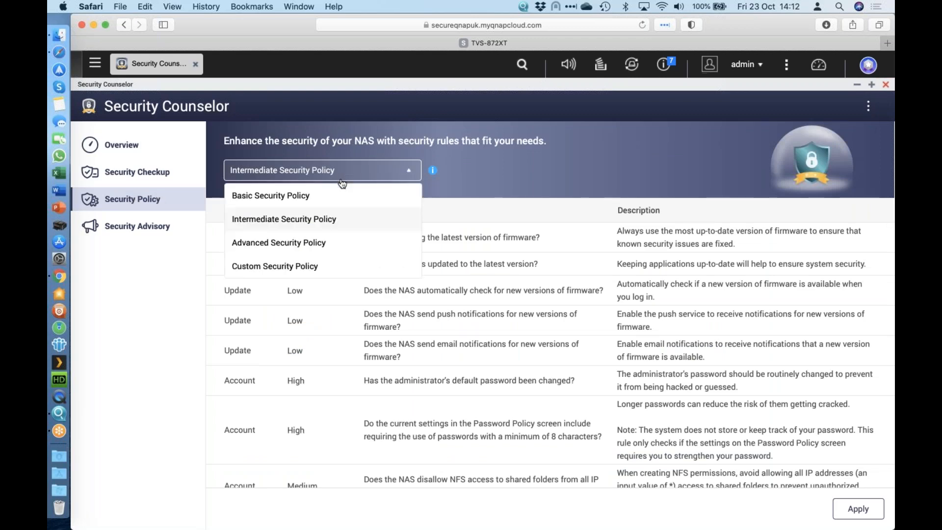
left_click(312, 244)
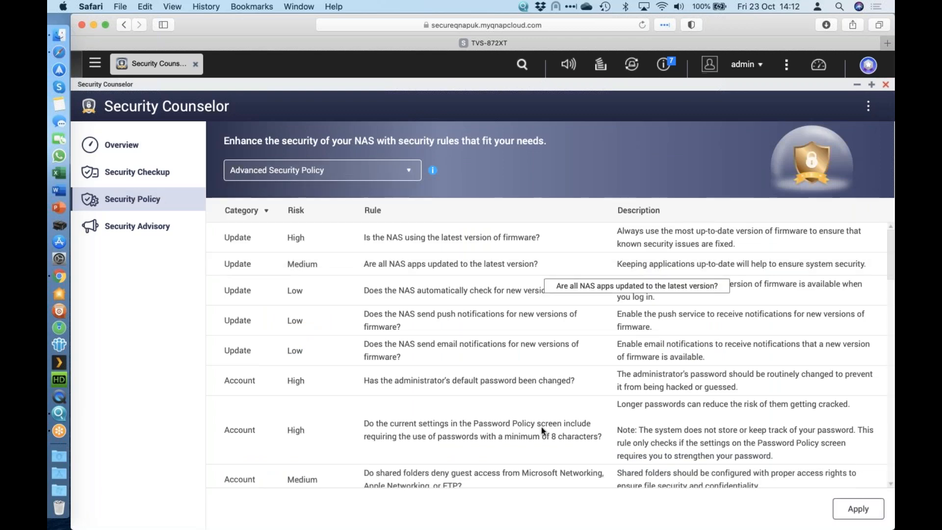
scroll(541, 426, "down", 10)
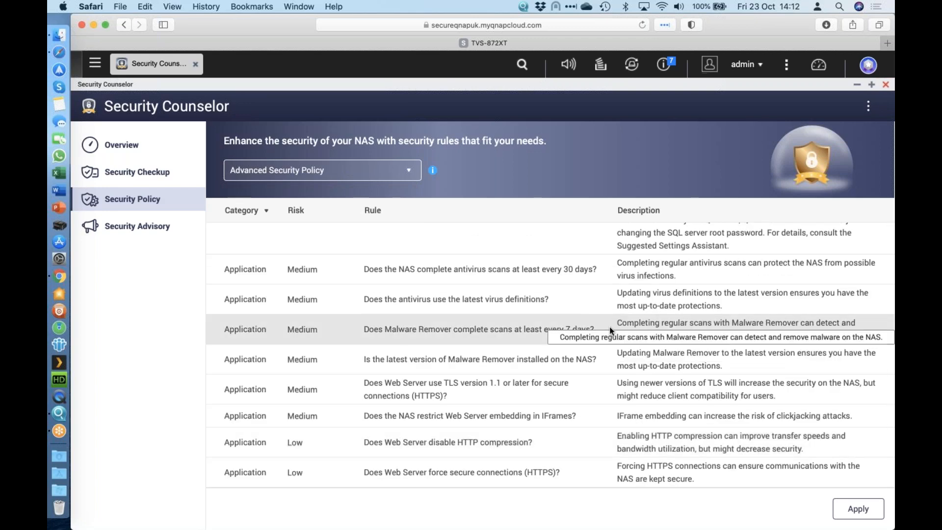
scroll(550, 384, "up", 5)
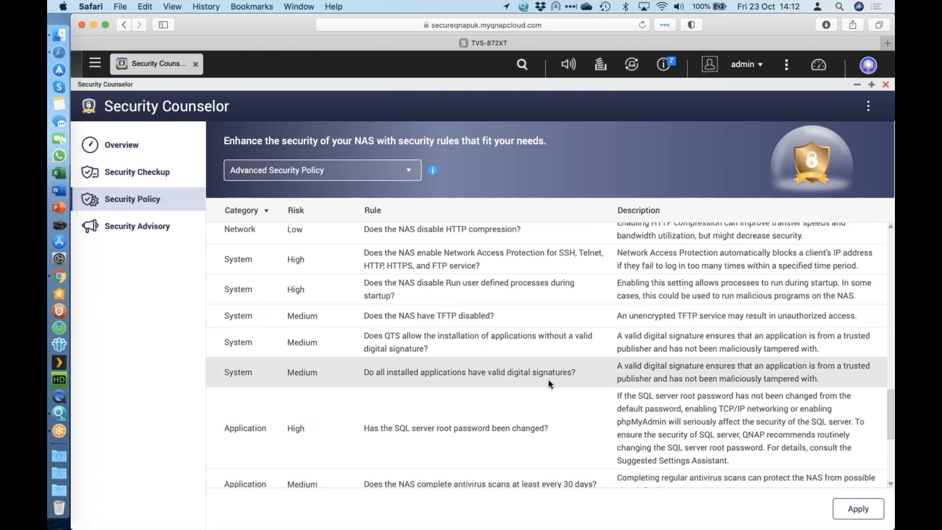
scroll(550, 384, "up", 6)
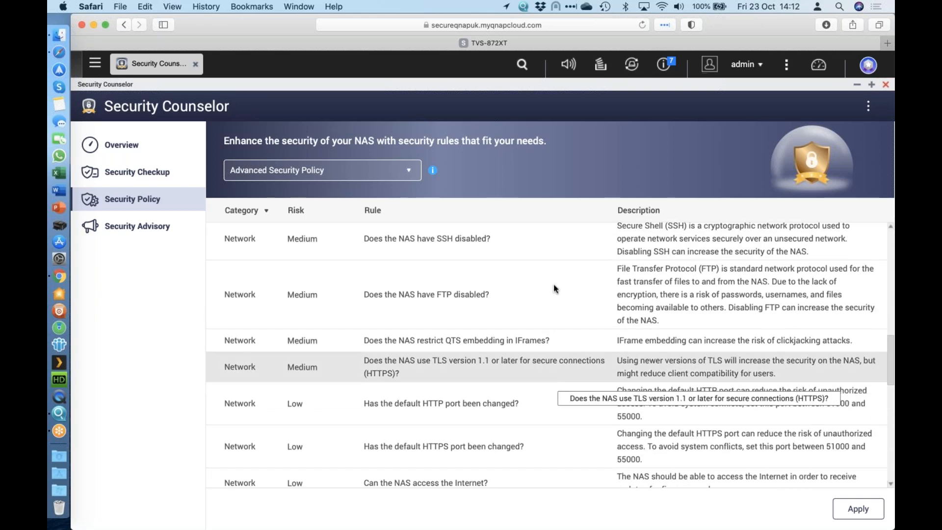
scroll(554, 288, "down", 6)
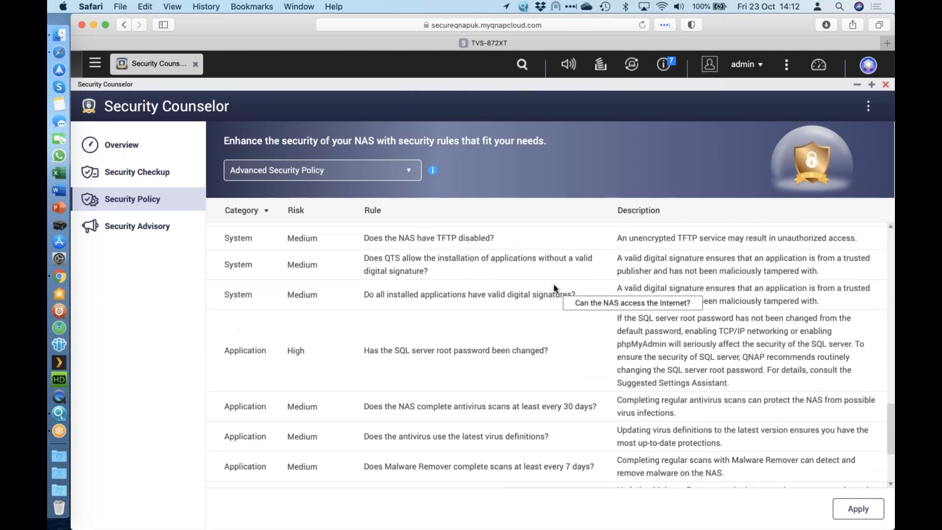
scroll(555, 285, "down", 5)
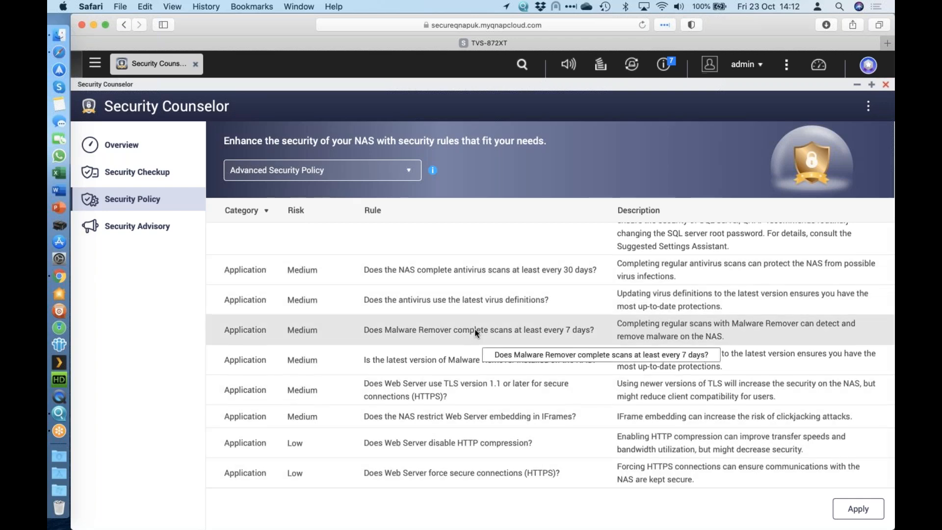
scroll(475, 333, "up", 10)
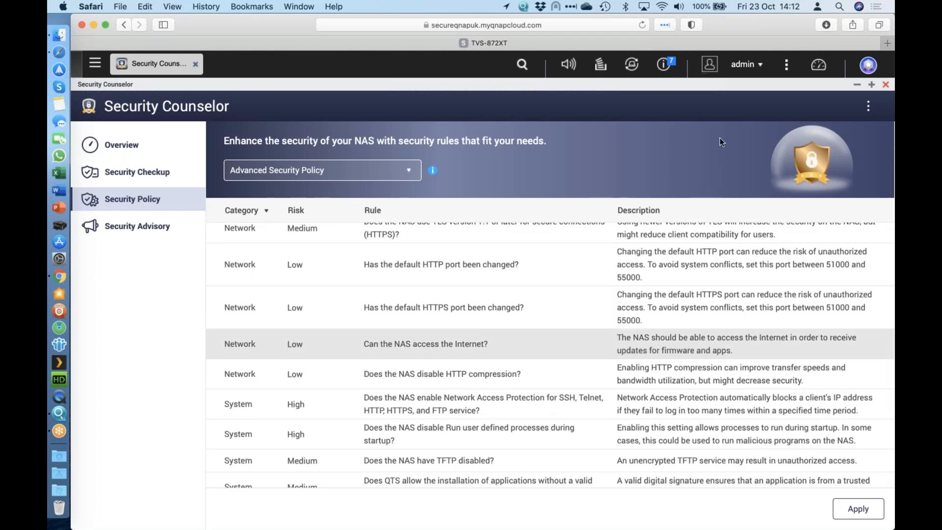
Step: View the 2-step Verification option of the admin account, and close Security Counselor without saving the policy change
left_click(760, 69)
left_click(704, 148)
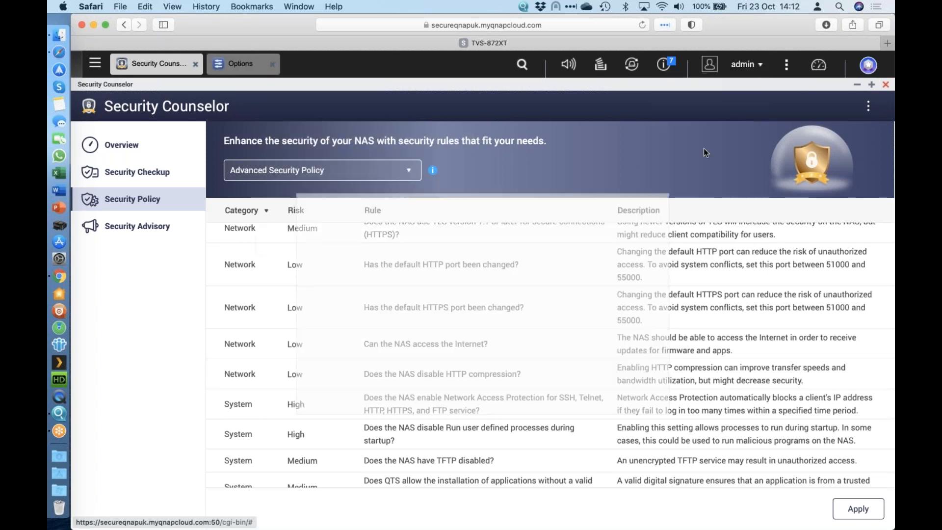
left_click(446, 231)
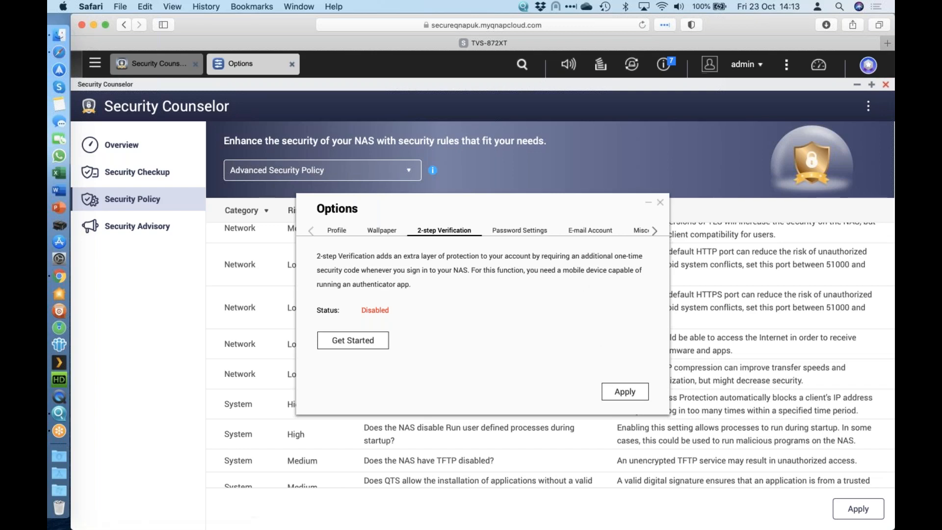
left_click(660, 202)
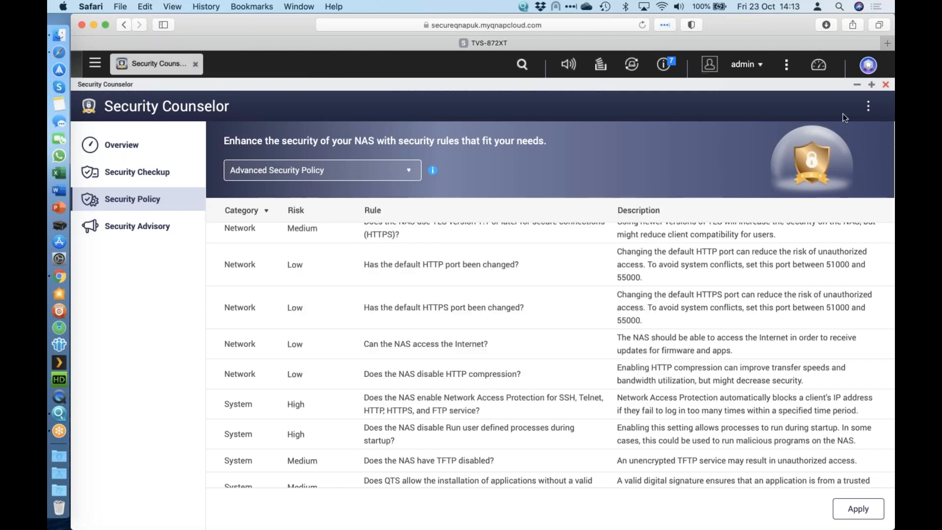
left_click(886, 85)
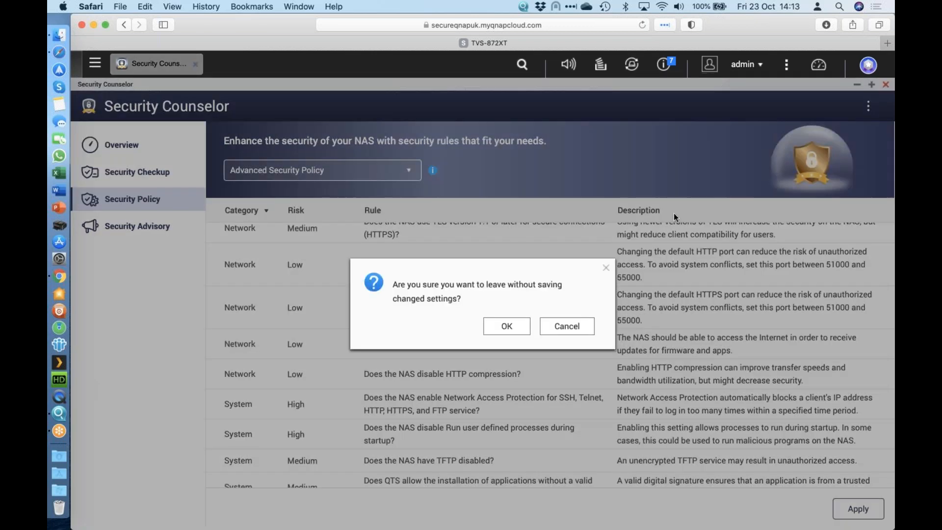
left_click(510, 326)
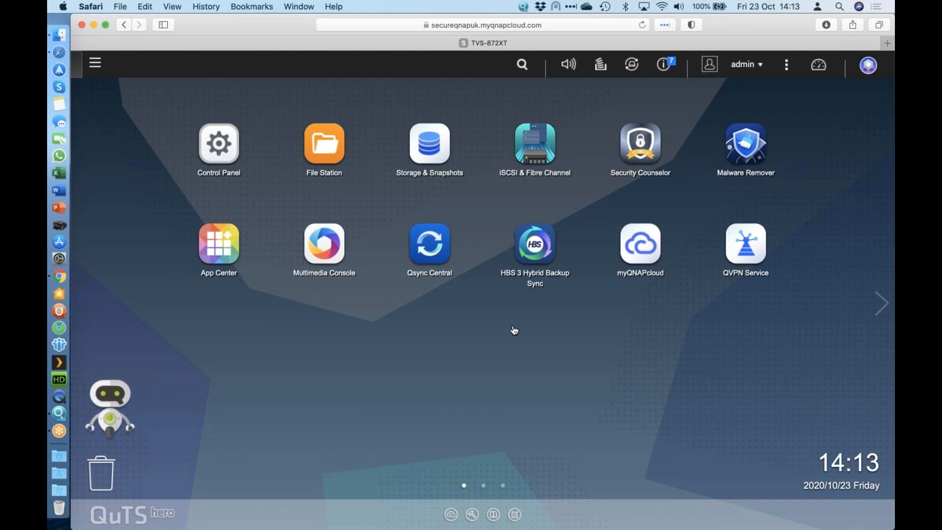
Step: Open Notification Center and inspect the Gmail SMTP service account's settings, leaving them without saving
left_click(98, 68)
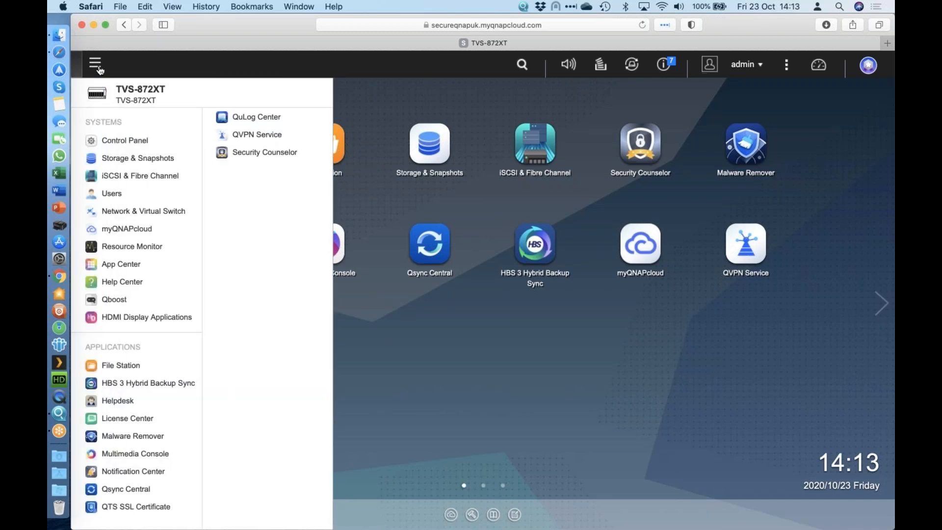
left_click(132, 472)
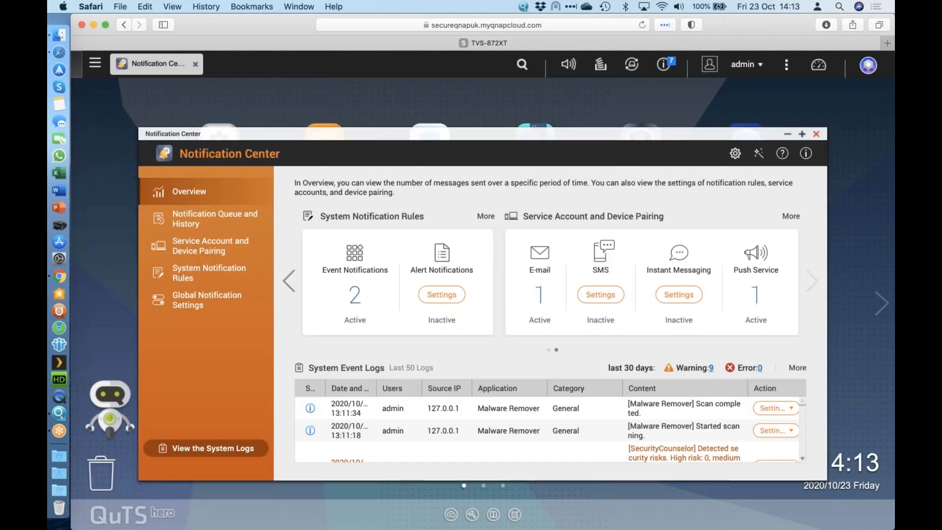
left_click(802, 134)
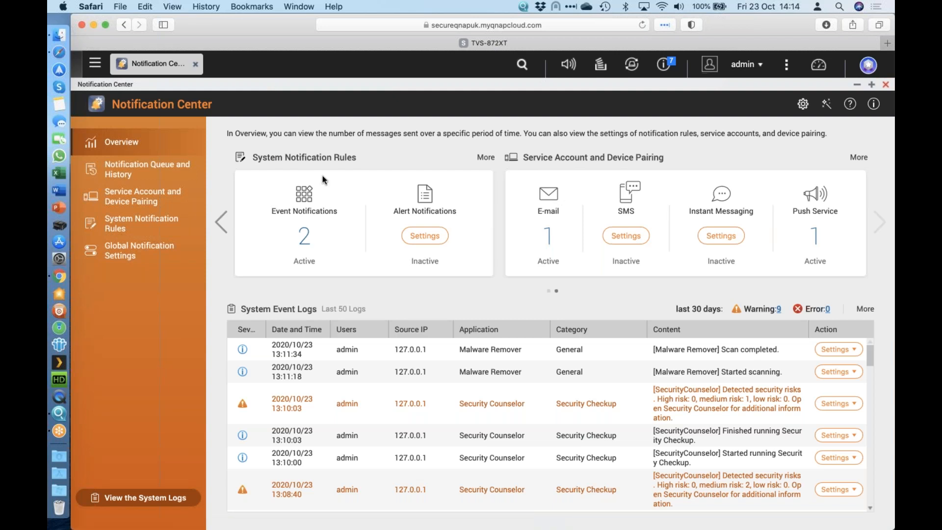
left_click(552, 240)
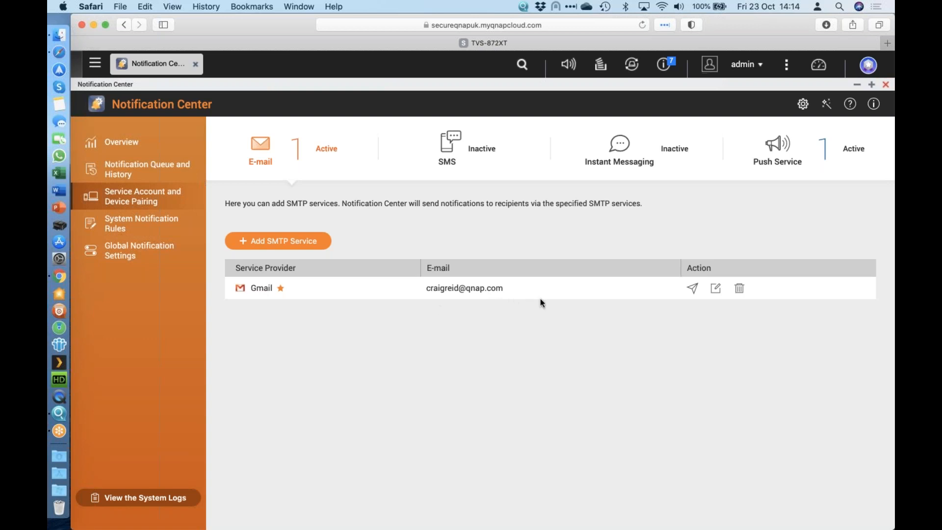
left_click(716, 289)
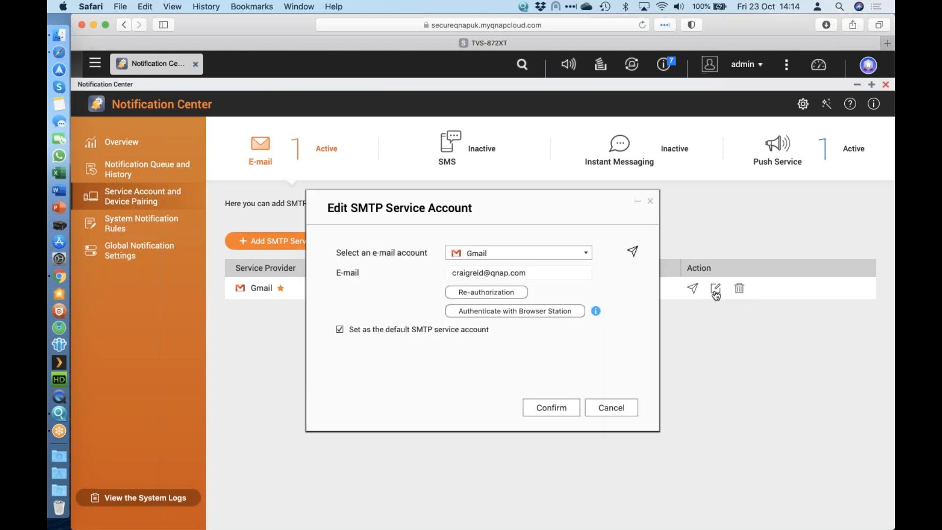
left_click(609, 408)
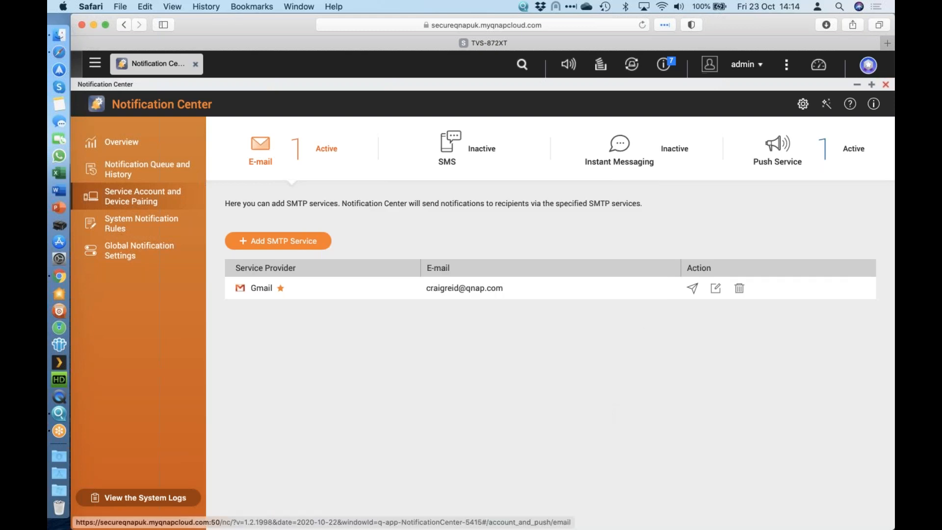
Step: Open the system notification rules and examine which application events Rule - 1 for e-mail covers, leaving the rule without saving
left_click(152, 171)
left_click(142, 227)
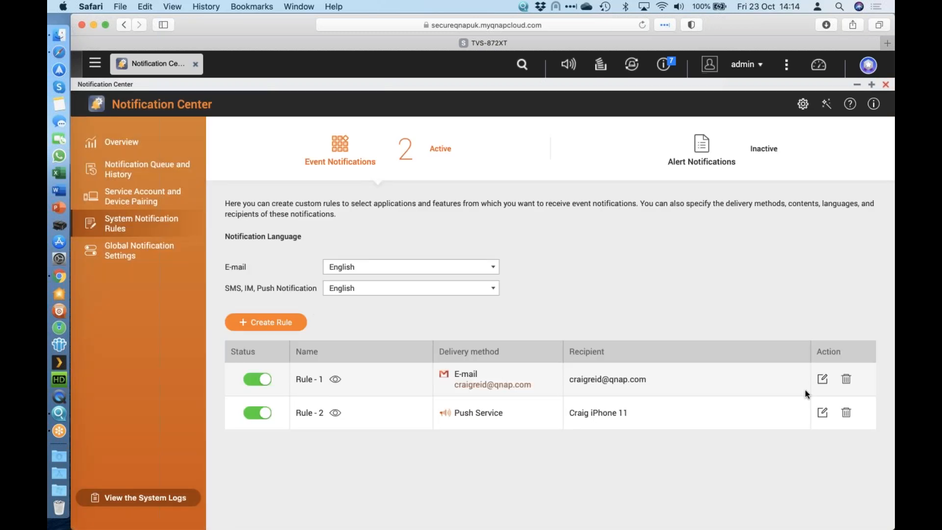
left_click(823, 380)
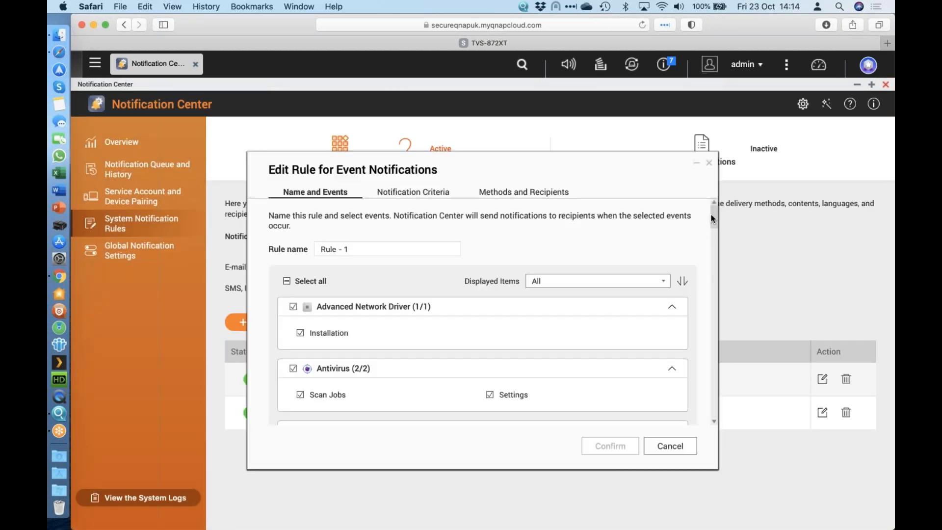
left_click_drag(713, 219, 707, 313)
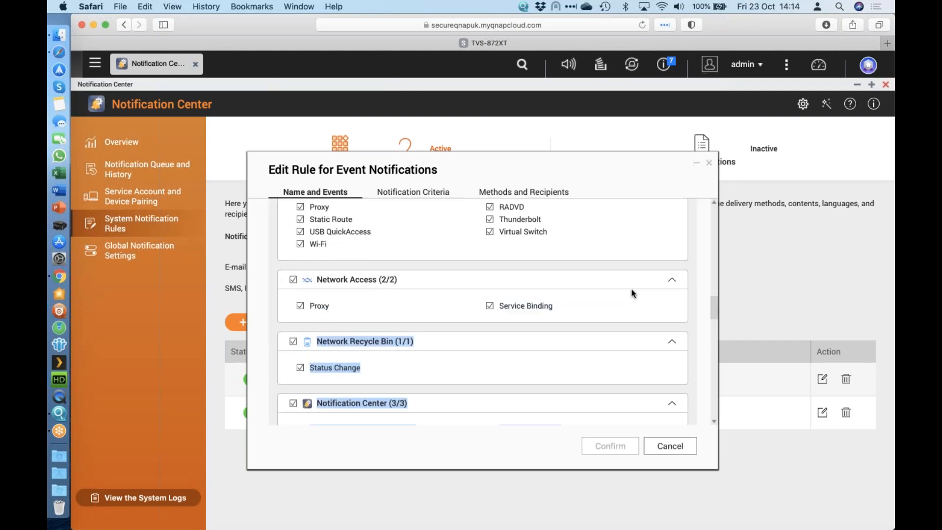
scroll(632, 293, "down", 15)
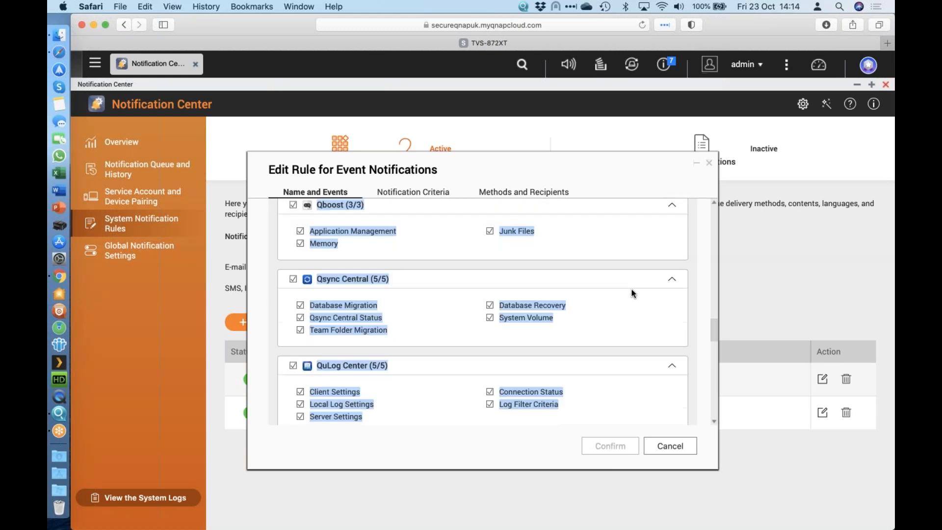
scroll(632, 293, "down", 20)
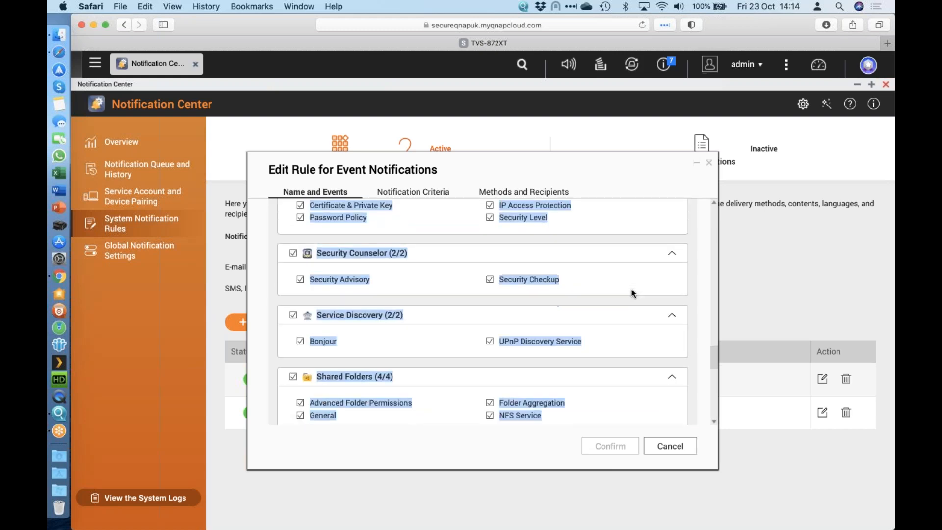
scroll(632, 293, "down", 15)
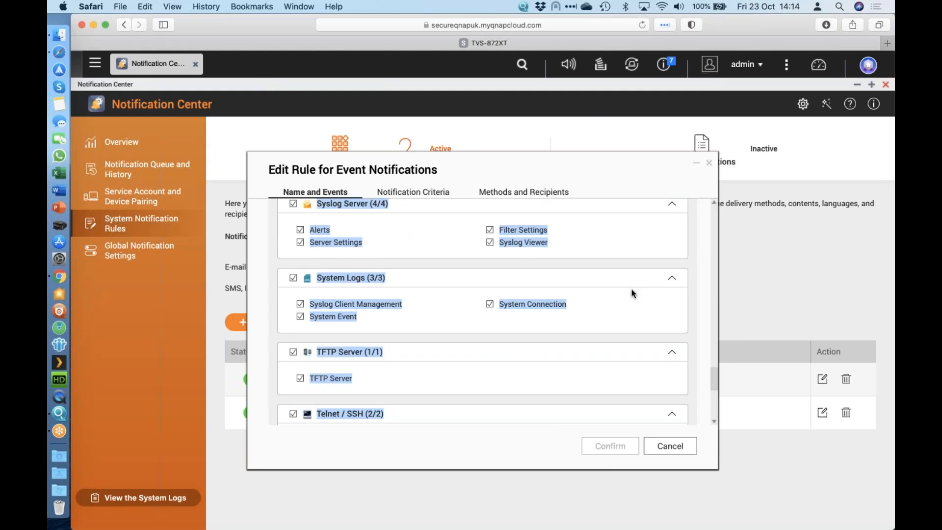
scroll(632, 293, "down", 15)
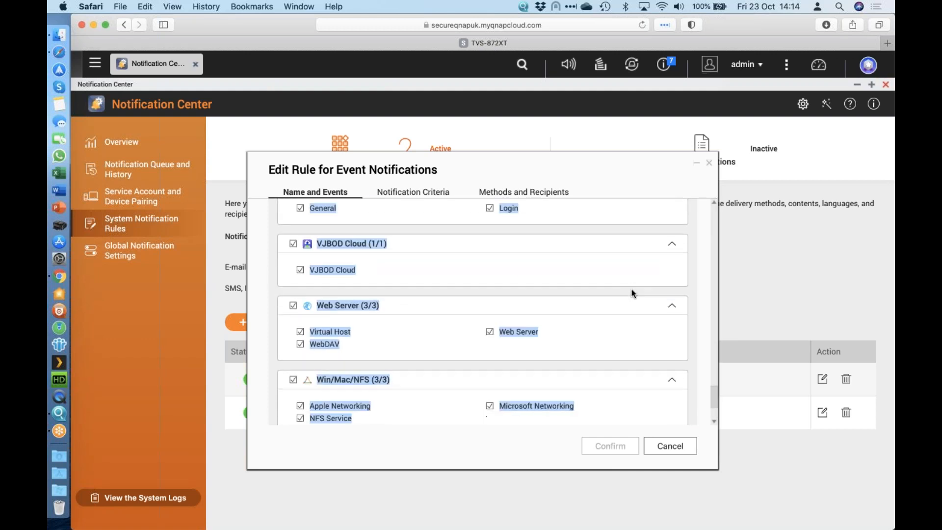
scroll(632, 293, "down", 1)
scroll(632, 294, "up", 15)
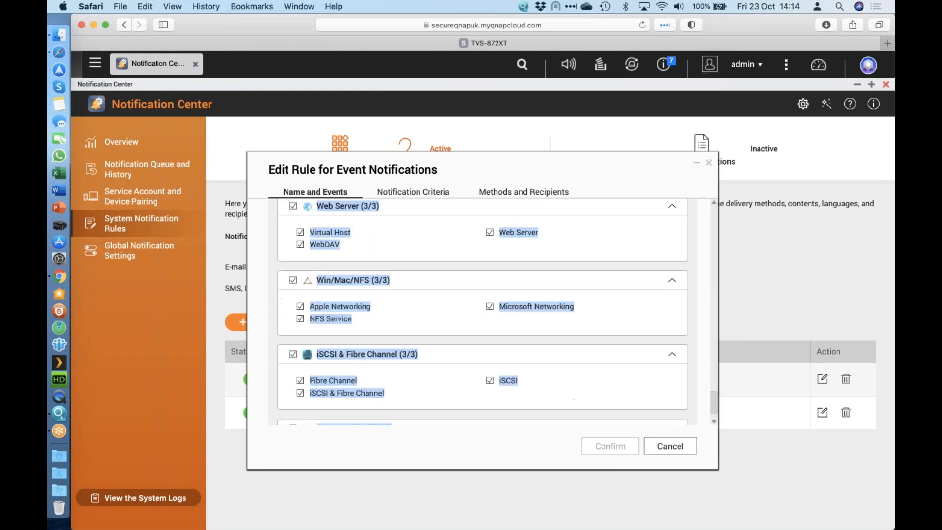
left_click(671, 446)
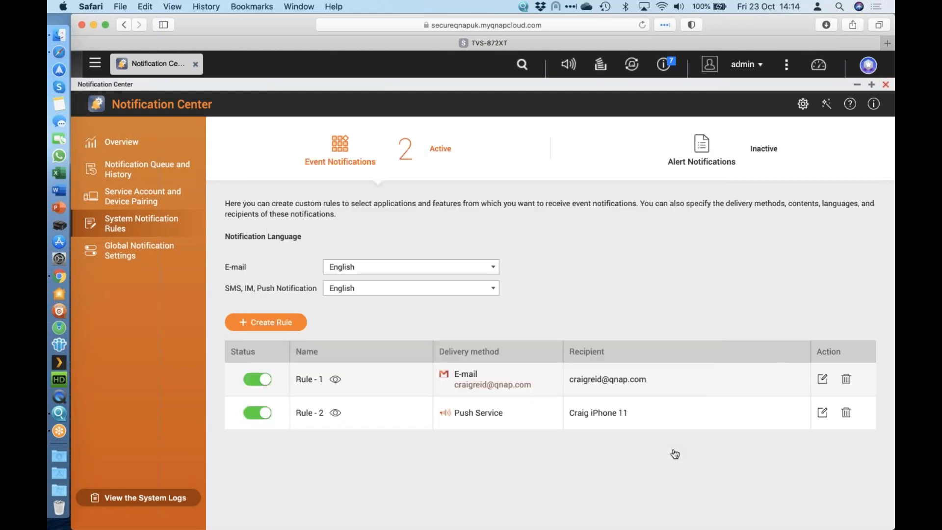
Step: Examine which events the push service rule Rule - 2 covers, including the firmware update events, and leave it without saving
left_click(823, 416)
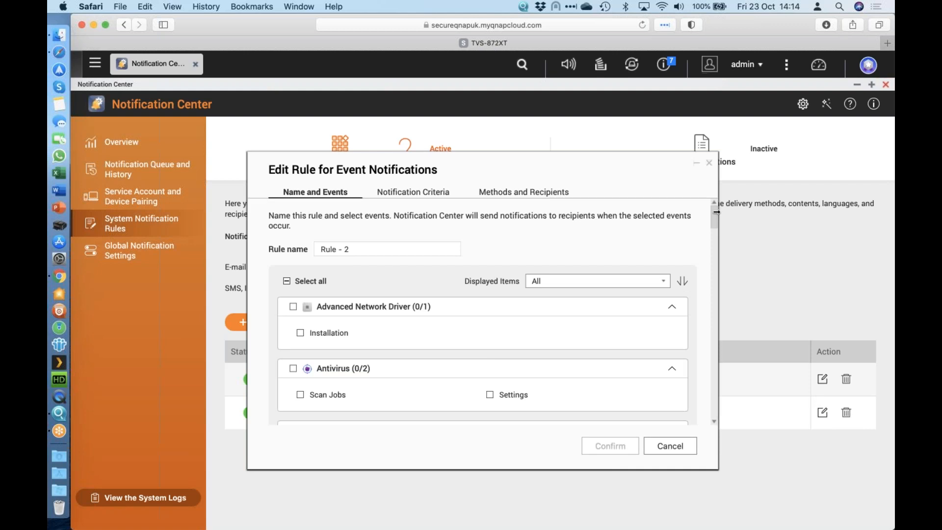
left_click_drag(714, 217, 715, 264)
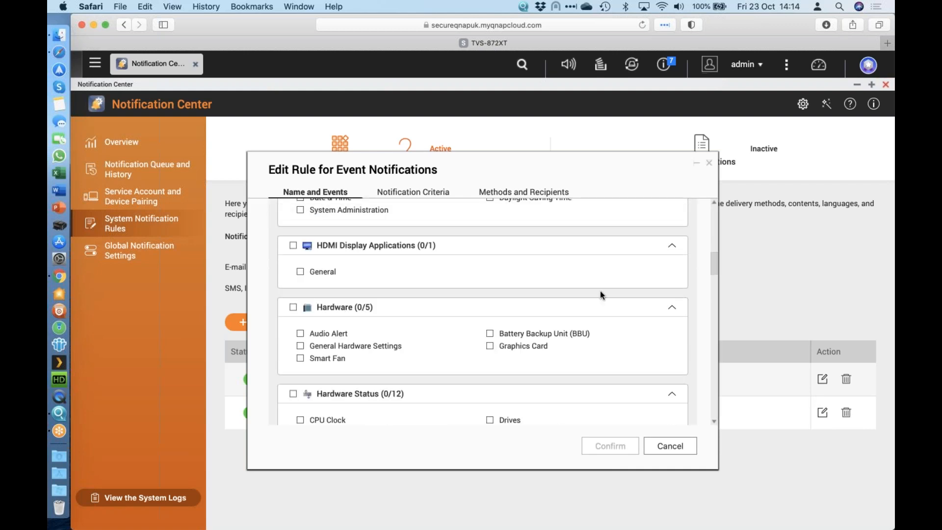
scroll(602, 295, "down", 2)
scroll(602, 295, "down", 10)
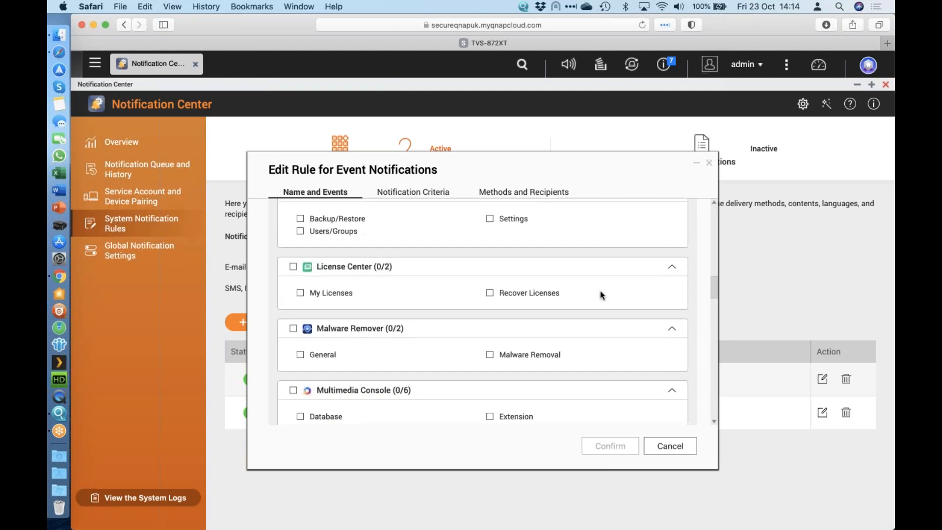
scroll(602, 295, "up", 10)
scroll(600, 290, "up", 10)
scroll(293, 334, "down", 1)
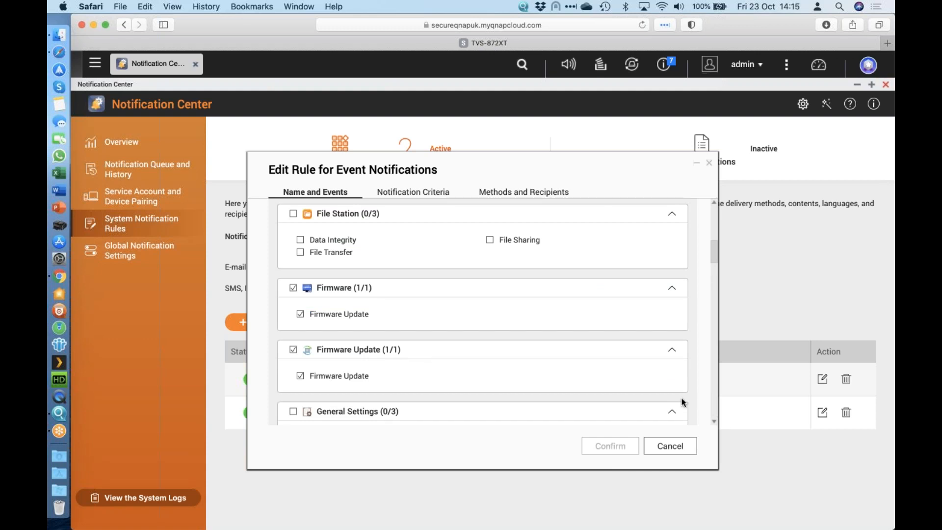
left_click(684, 450)
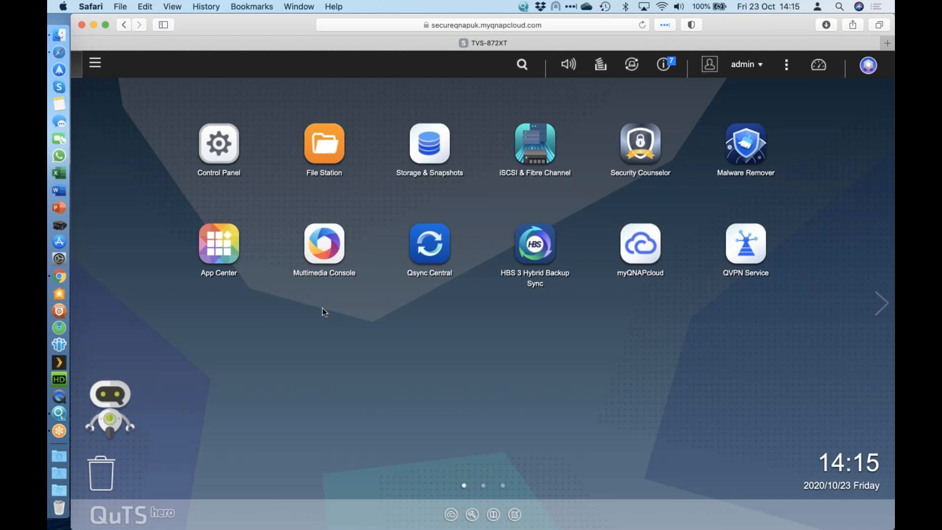
Step: In the Control Panel's Security settings, inspect how to allow connections from listed IP addresses only, without creating an entry, and reselect Allow all connections
left_click(243, 177)
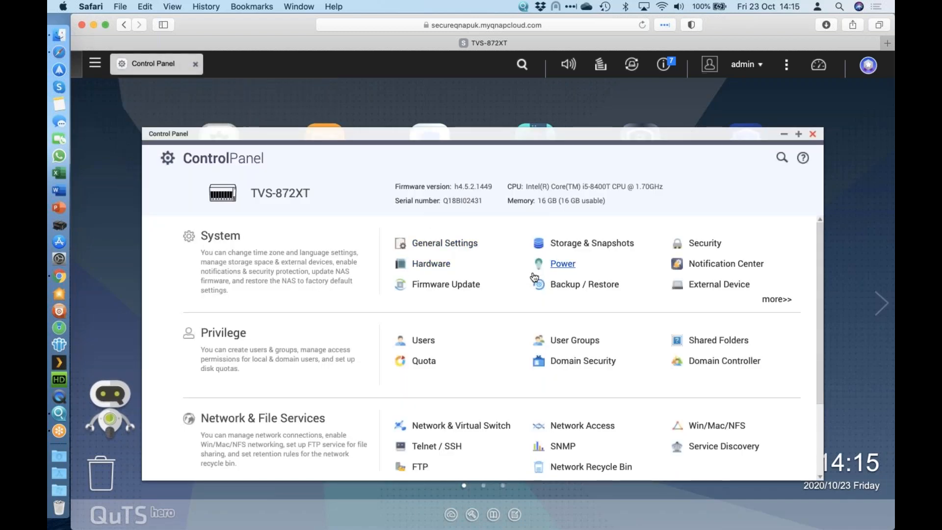
left_click(697, 246)
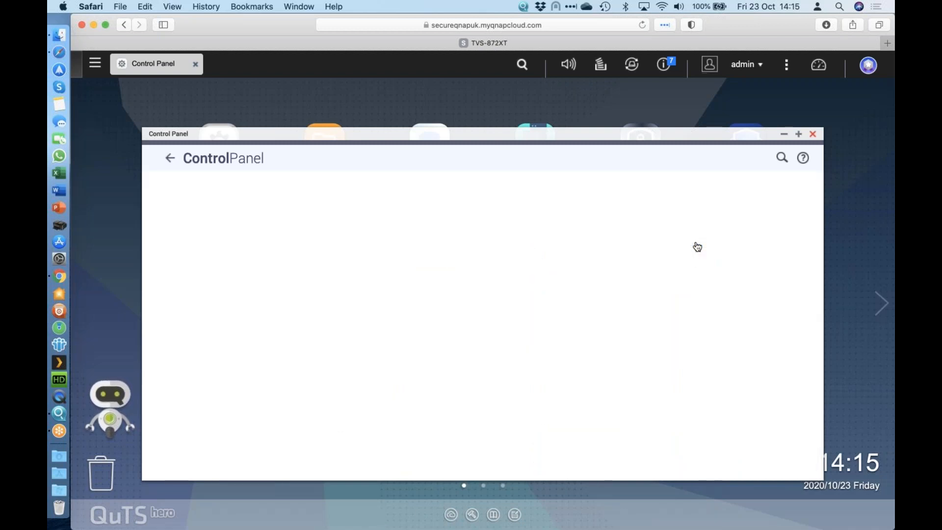
left_click(799, 134)
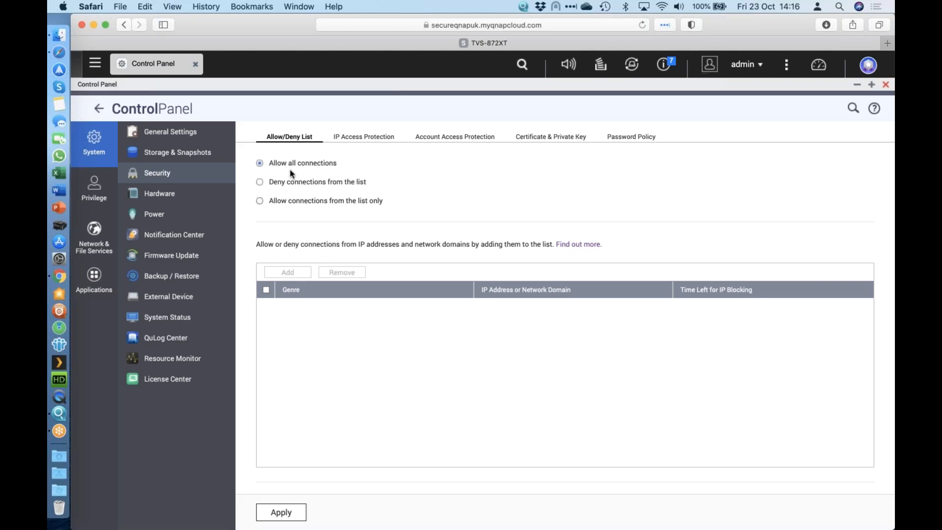
left_click(304, 202)
left_click(288, 273)
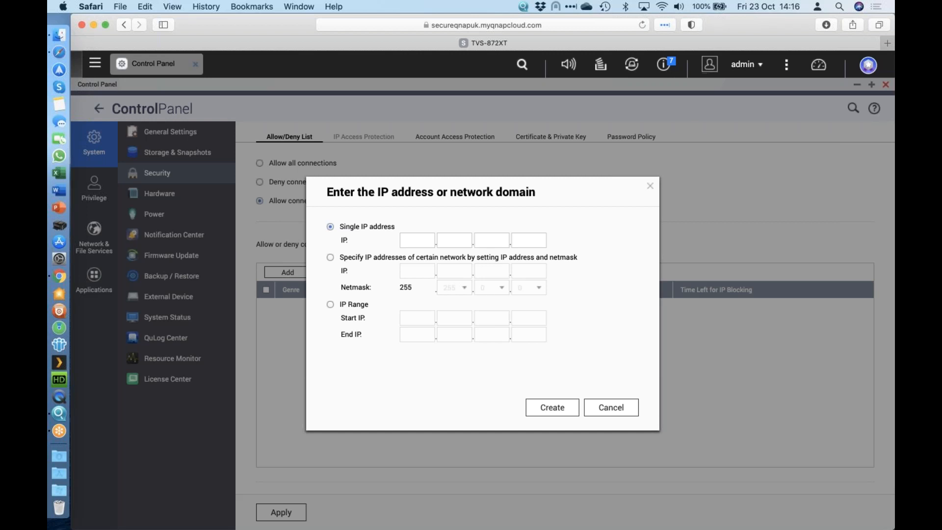
left_click(611, 409)
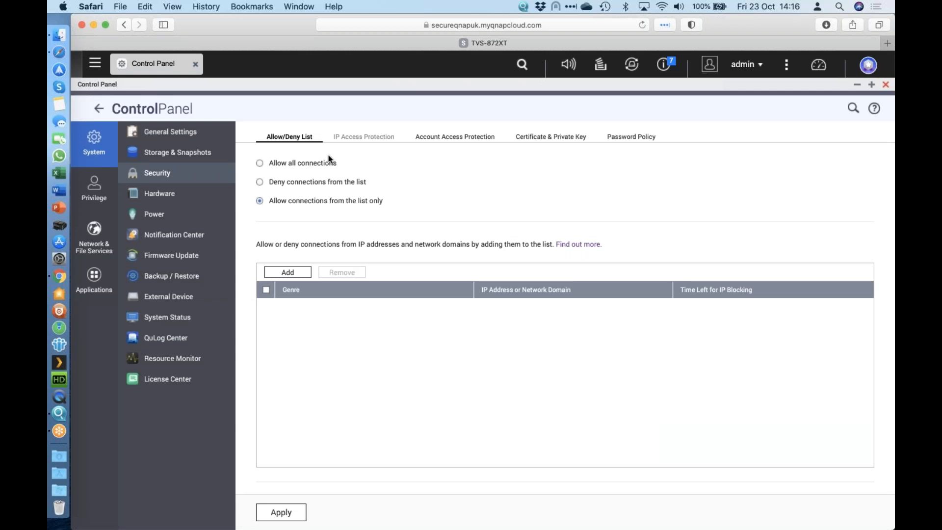
left_click(315, 164)
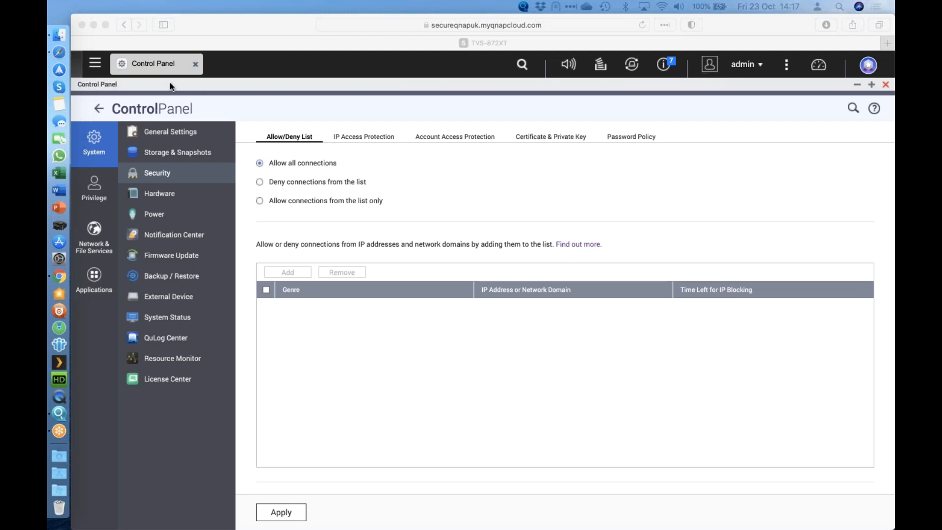
Step: Open QuLog Center from the Control Panel's system settings, dismiss its welcome introduction, and view the System Access Log
left_click(95, 62)
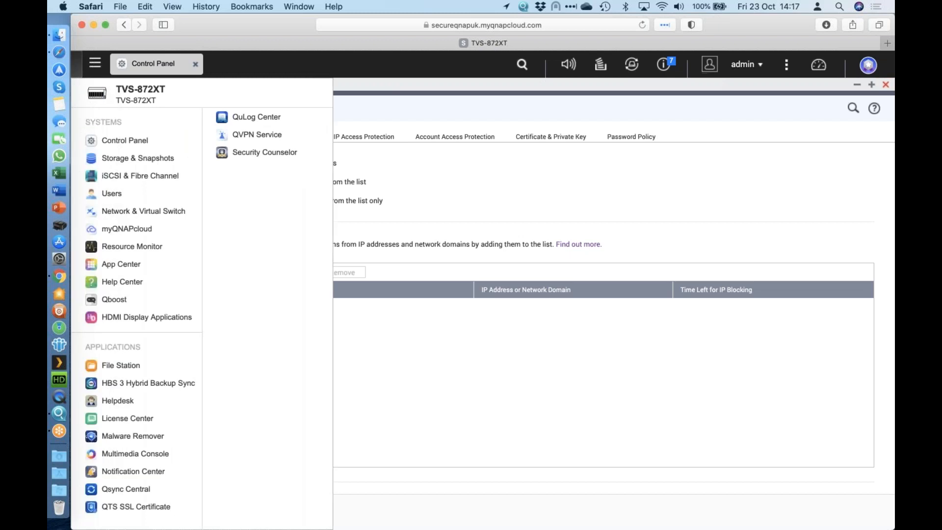
left_click(124, 142)
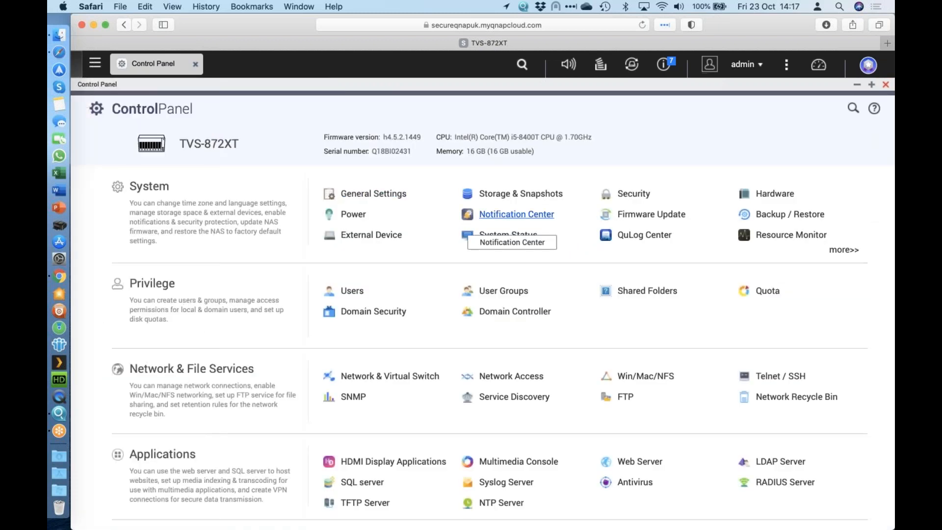
left_click(845, 250)
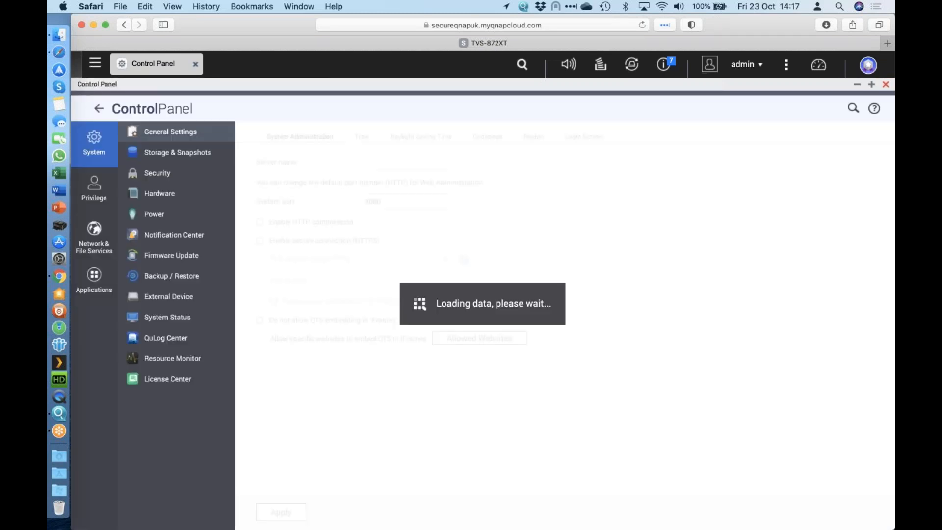
left_click(176, 342)
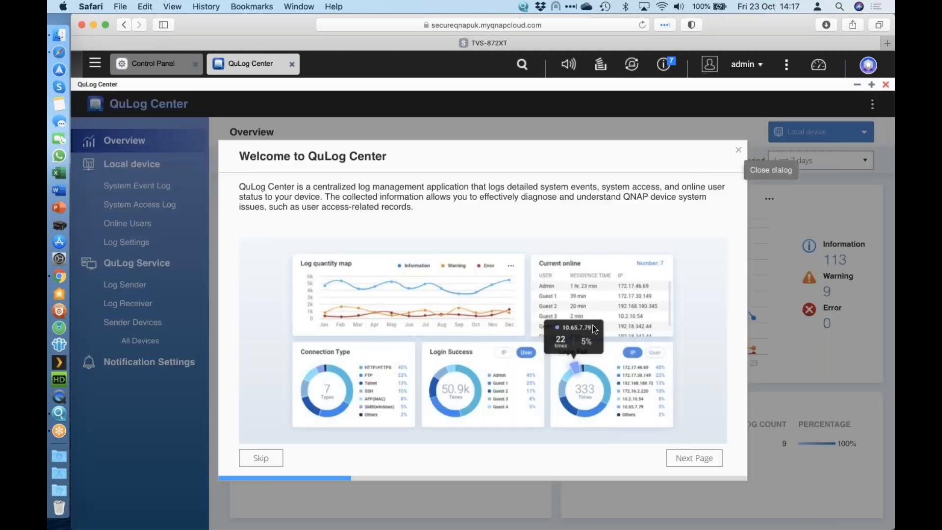
left_click(738, 150)
left_click(574, 332)
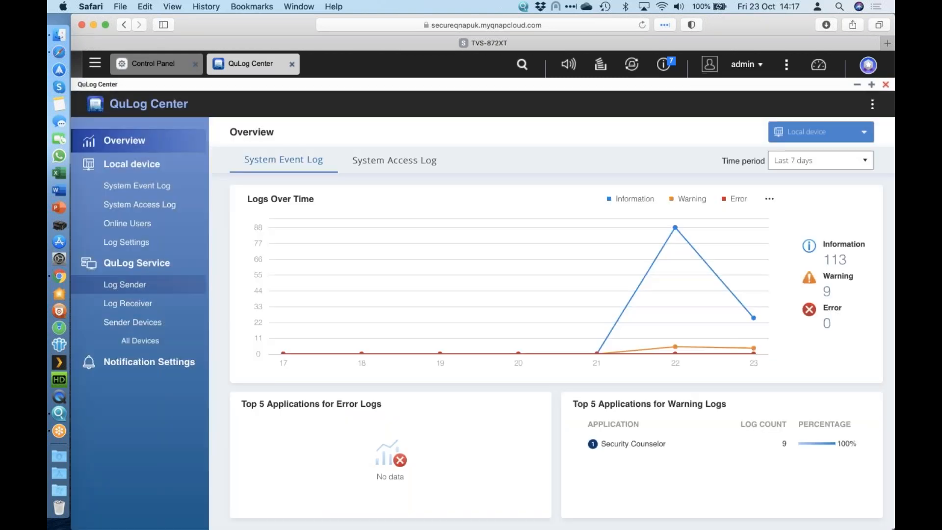
left_click(156, 210)
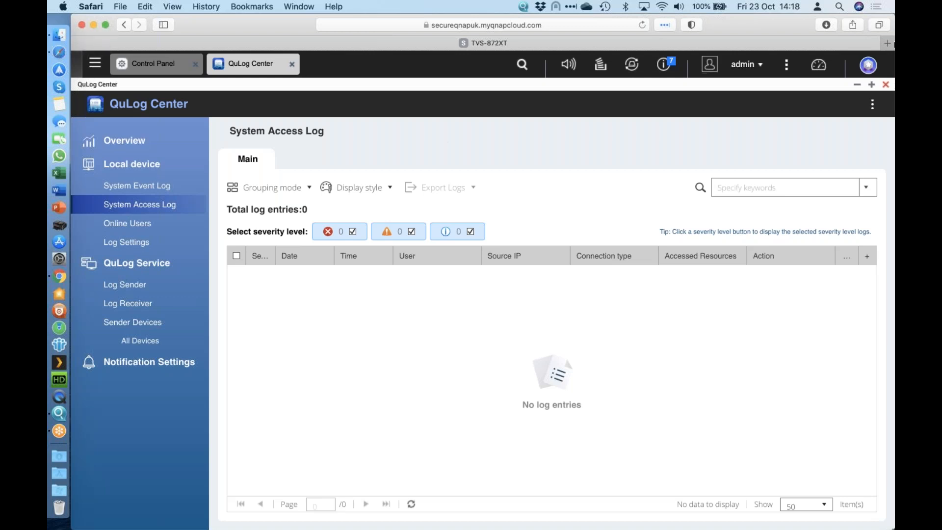
Step: Load the login page of the TS-877 NAS at 192.168.50.5:8080 in a new browser tab
left_click(889, 44)
type("192/16")
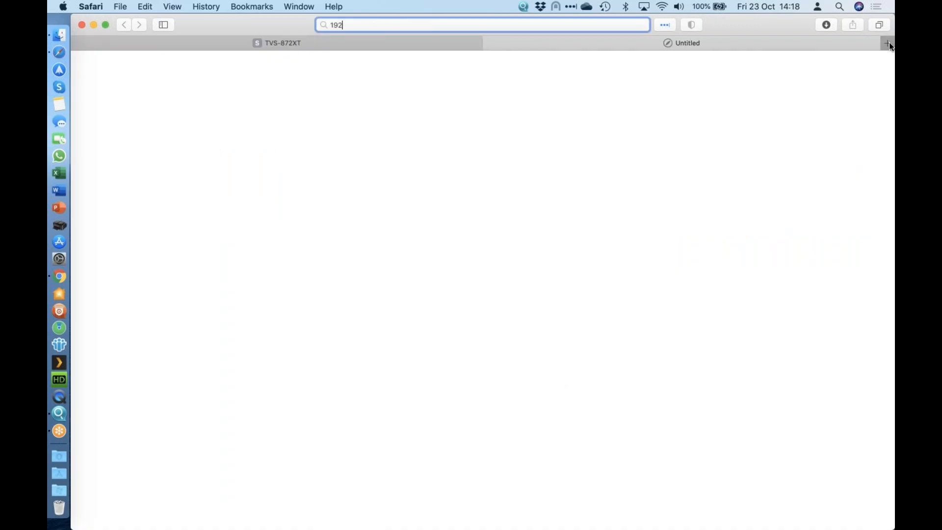
key("BackSpace")
key("BackSpace")
key("BackSpace")
type(".168")
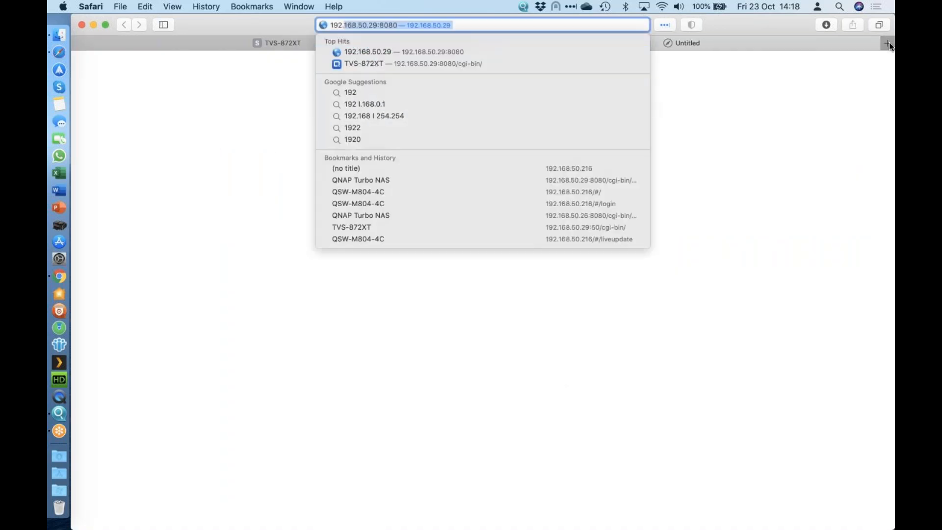
type(".50.5")
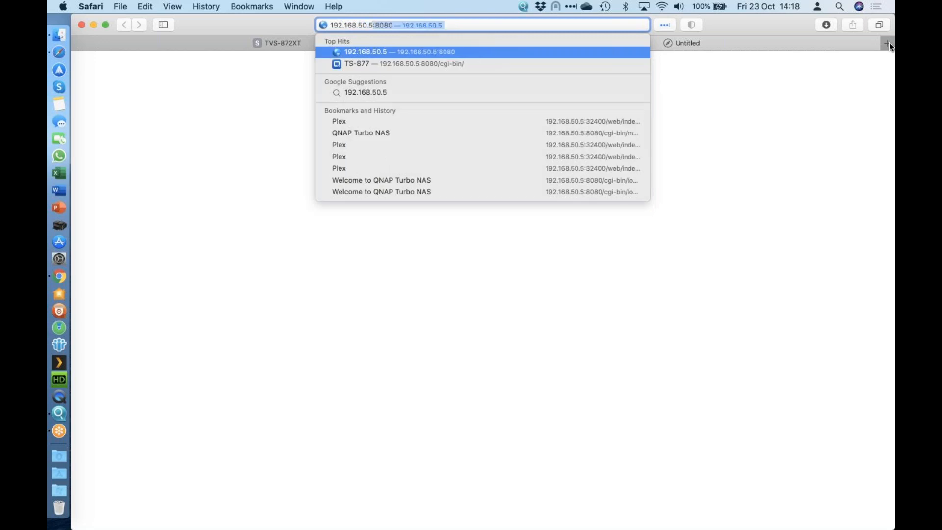
key("Return")
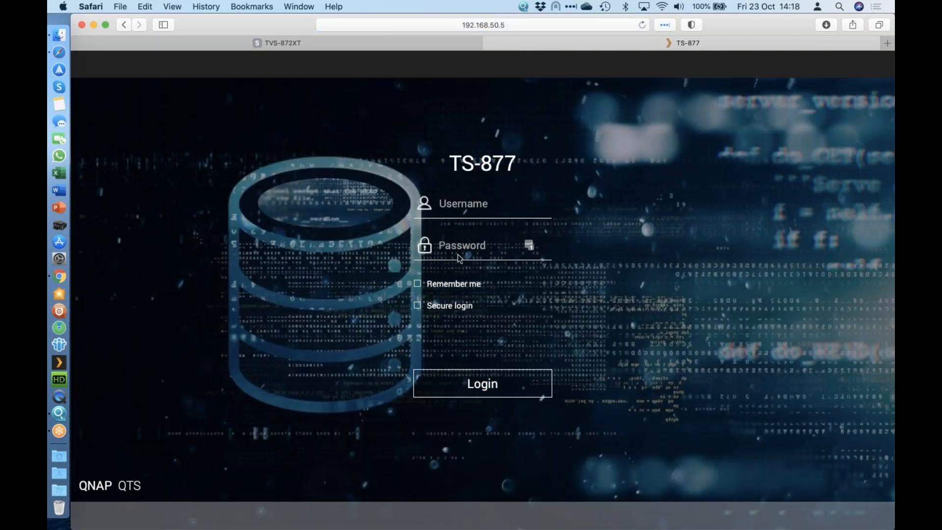
Step: Log in to the TS-877 as admin by filling in the account password, and decline the offered firmware update
left_click(458, 254)
left_click(464, 263)
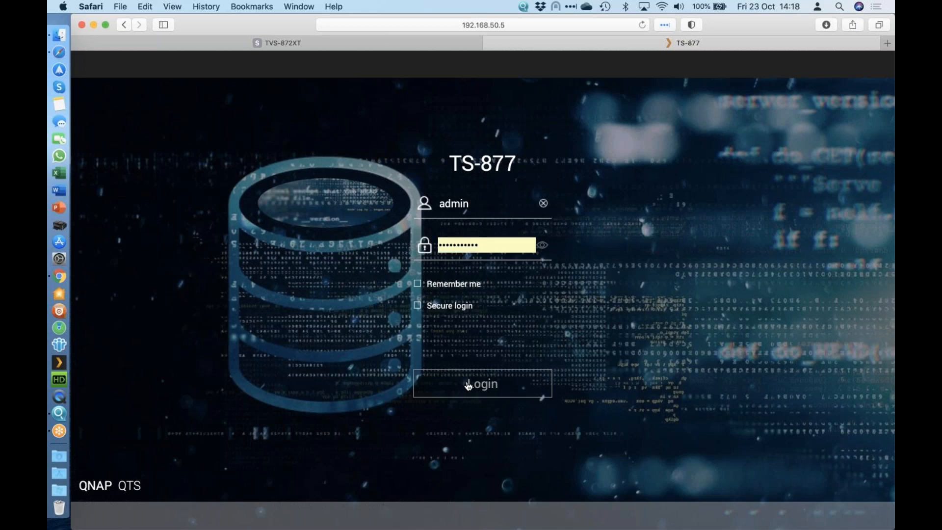
left_click(469, 385)
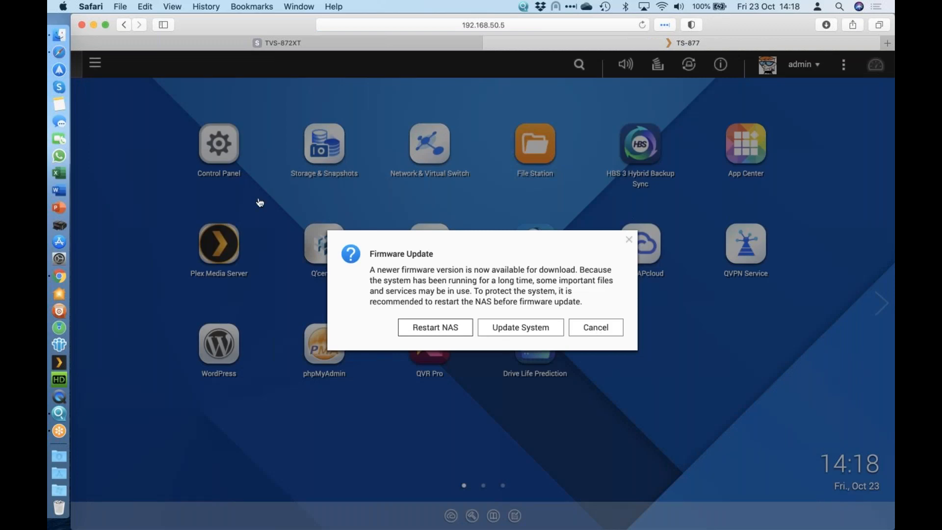
left_click(596, 327)
Step: Open the System Logs from the TS-877's Control Panel to view the system event logs
left_click(224, 155)
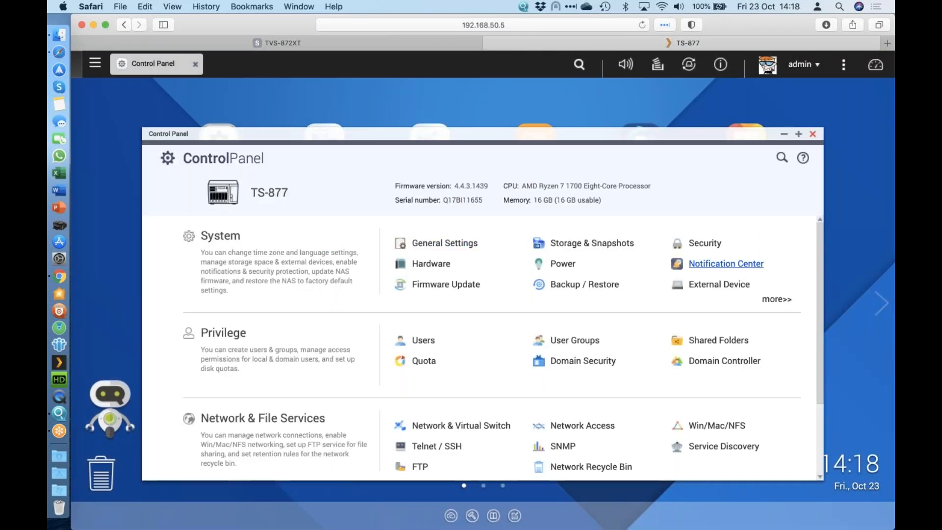
left_click(776, 299)
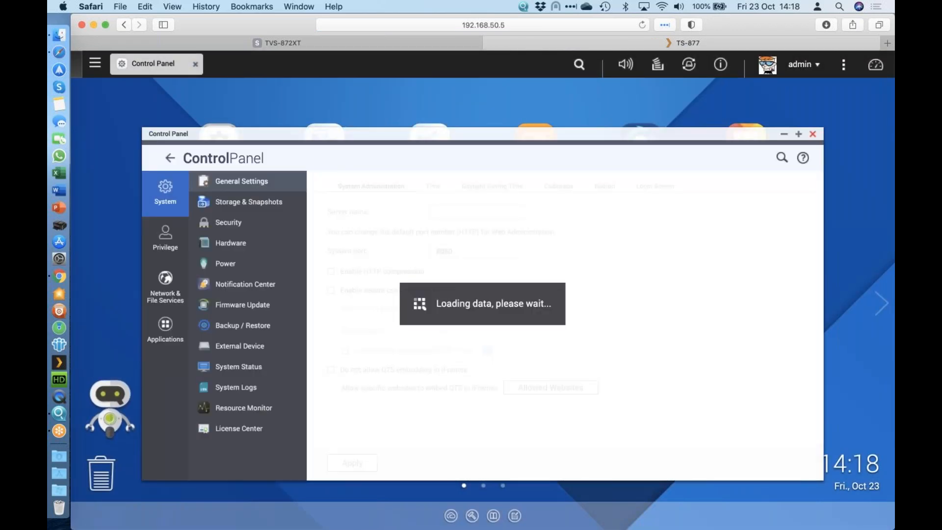
left_click(236, 387)
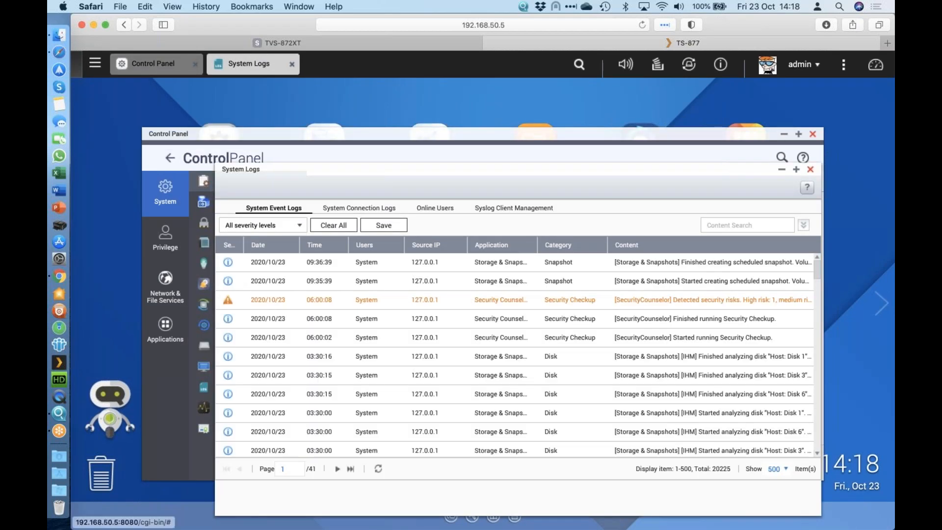
Step: Start logging in the TS-877's System Connection Logs, then close the System Logs window and the TS-877 browser tab
left_click(359, 208)
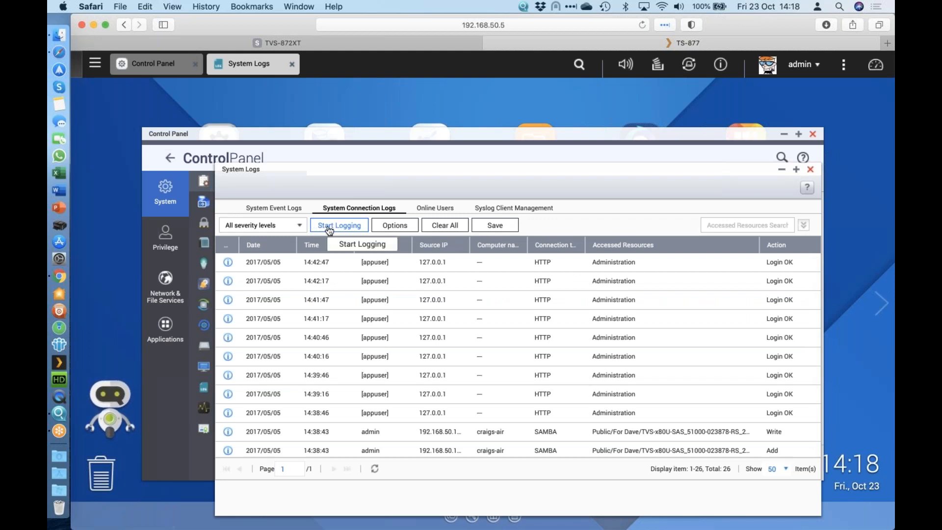
left_click(345, 232)
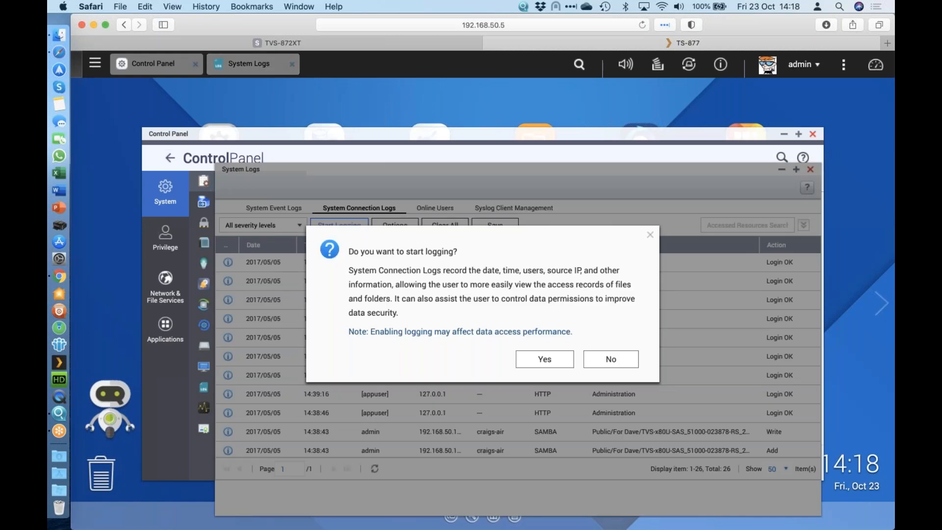
left_click(545, 359)
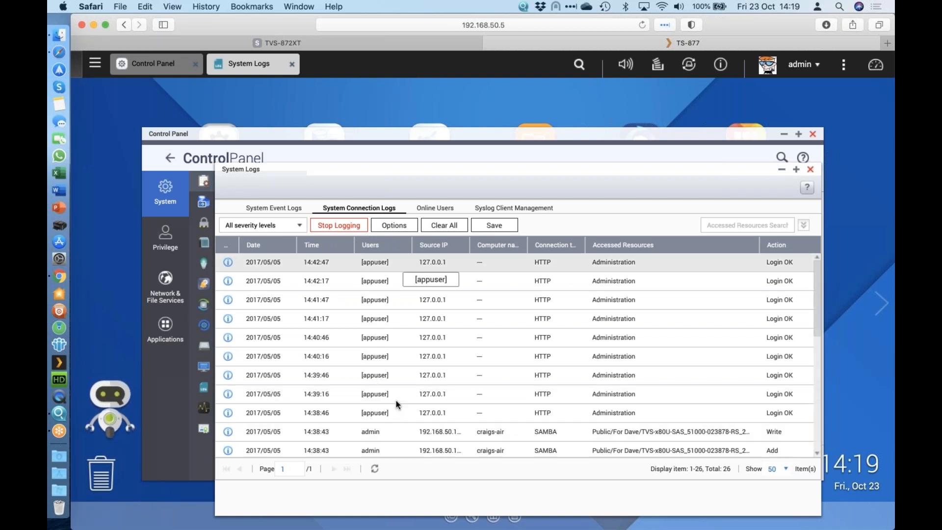
left_click(811, 170)
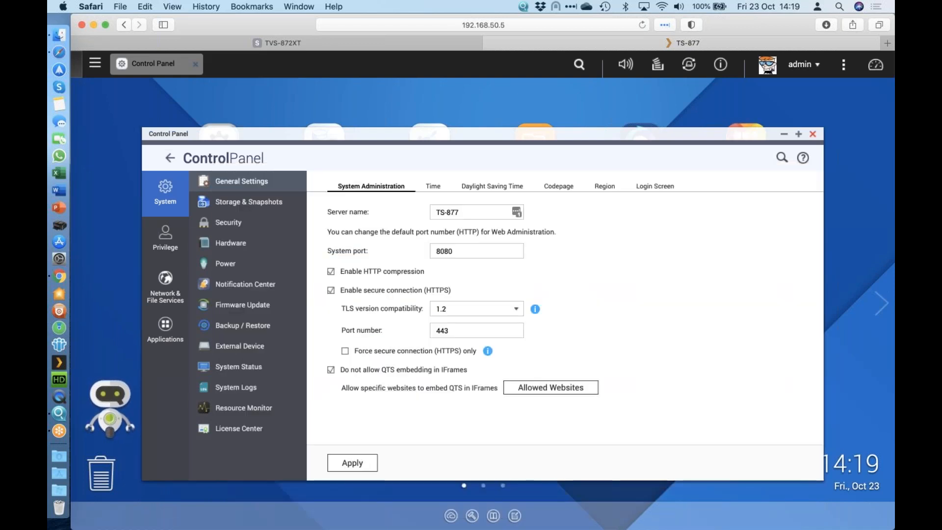
left_click(491, 41)
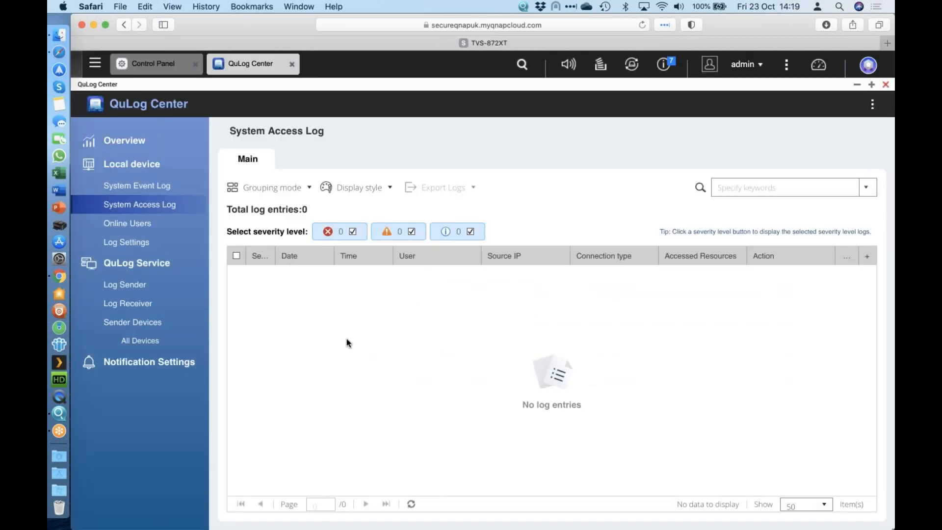
Step: Close QuLog Center and review the Password Policy, its English letters options, and the Account Access Protection in the Control Panel's security settings
left_click(886, 85)
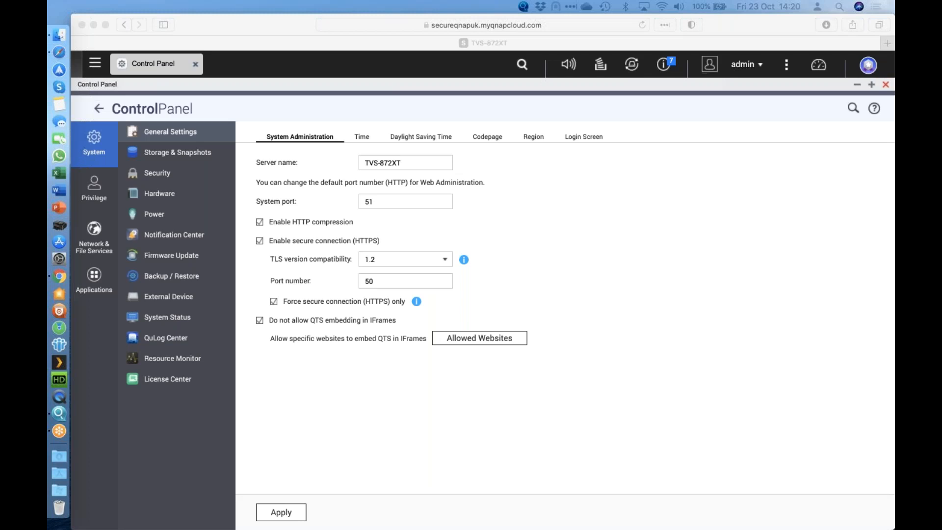
left_click(169, 176)
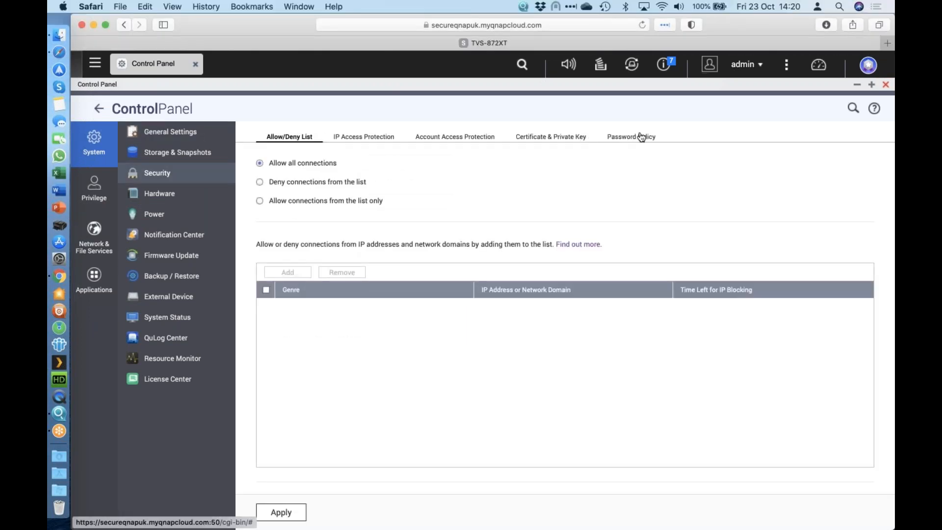
left_click(639, 135)
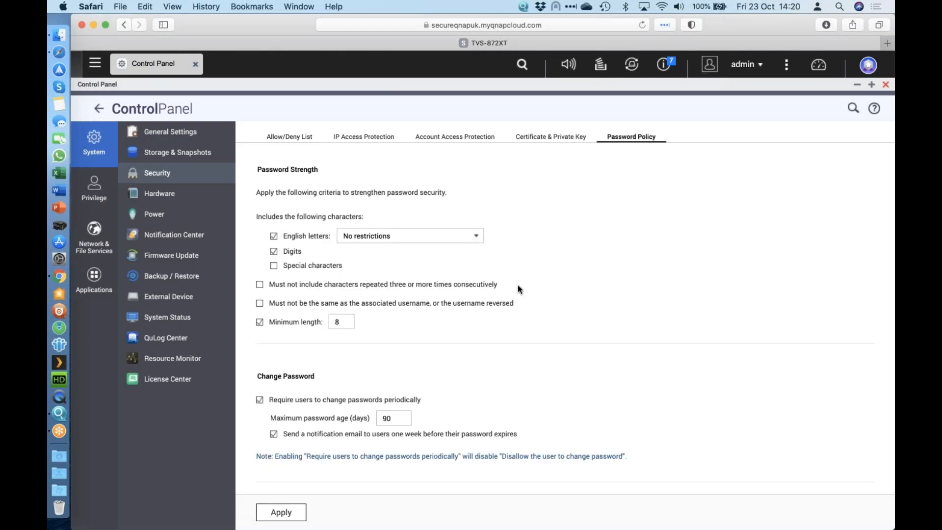
scroll(517, 286, "down", 1)
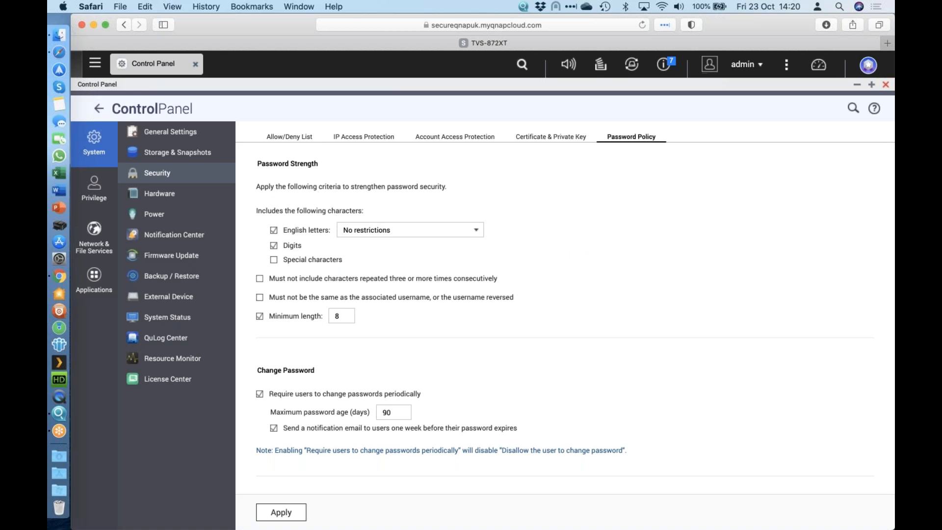
left_click(399, 234)
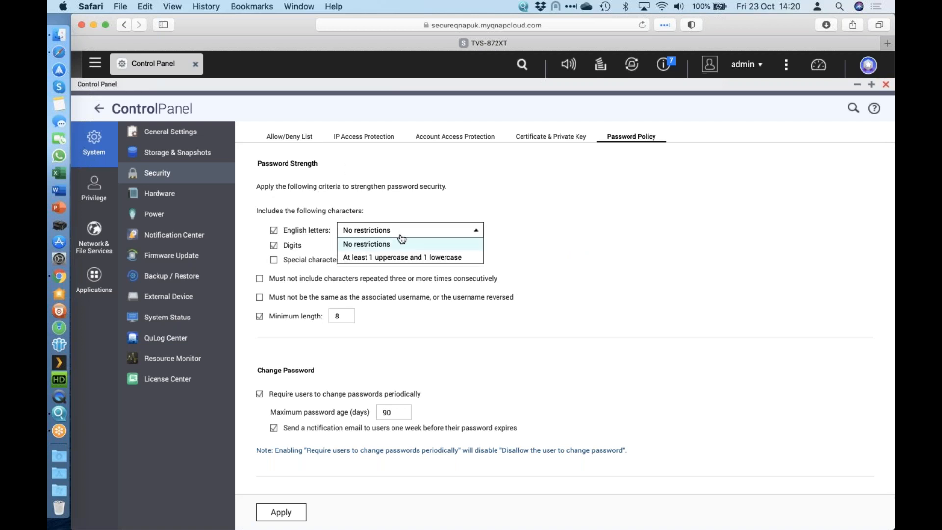
left_click(579, 235)
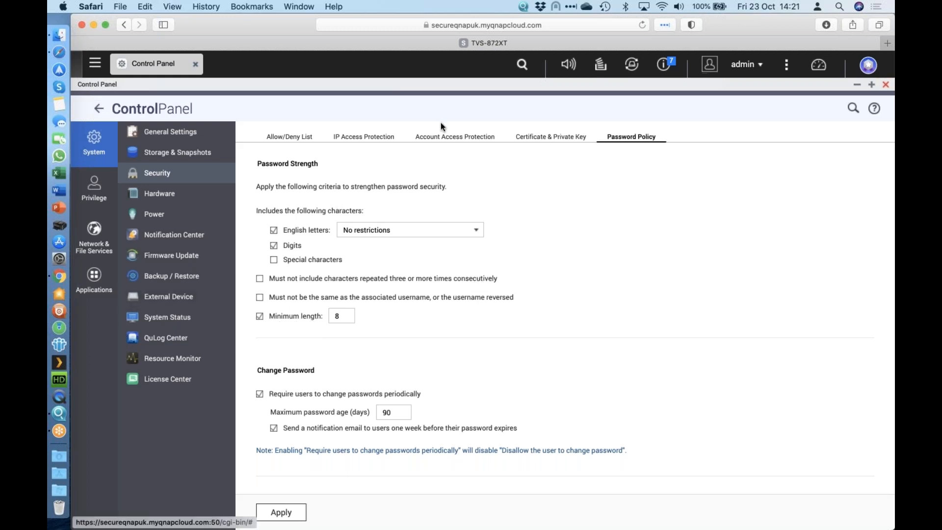
left_click(444, 137)
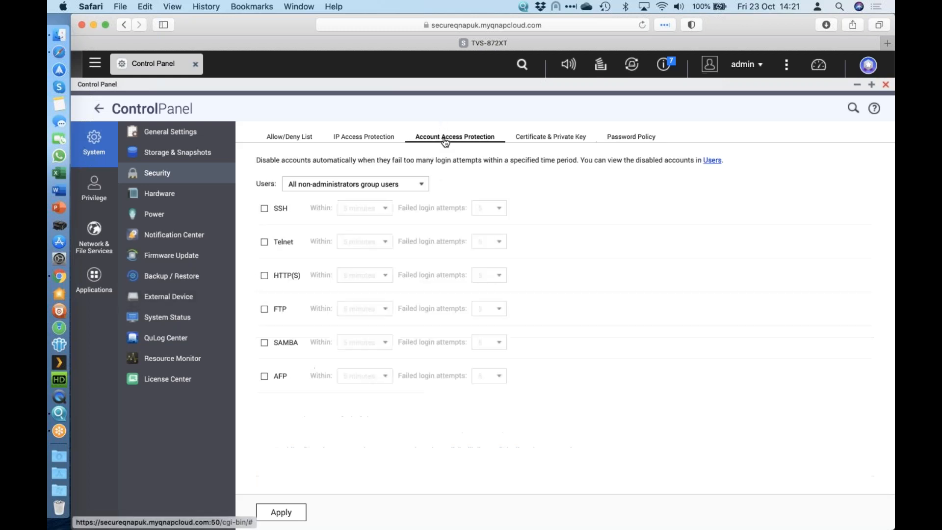
left_click(886, 85)
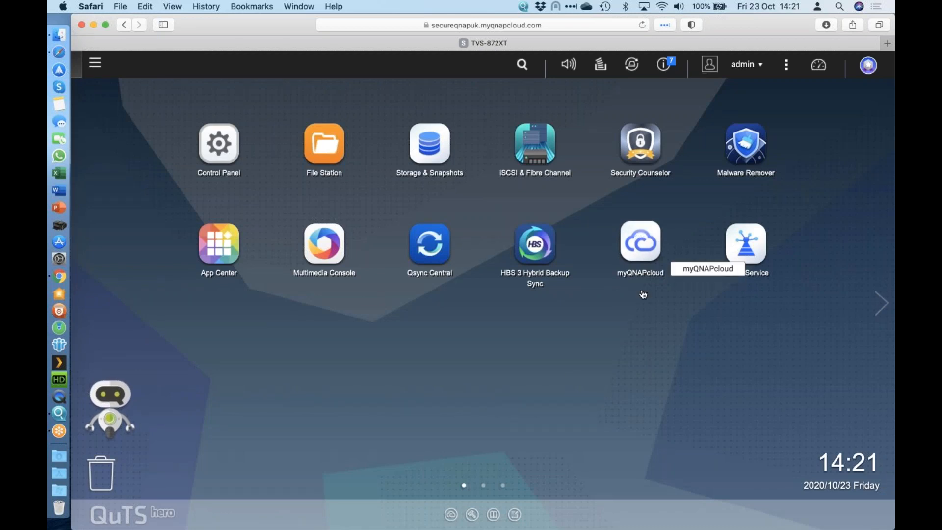
Step: Open myQNAPcloud in a maximized window and review its overview, Auto Router Configuration and My DDNS pages
left_click(639, 249)
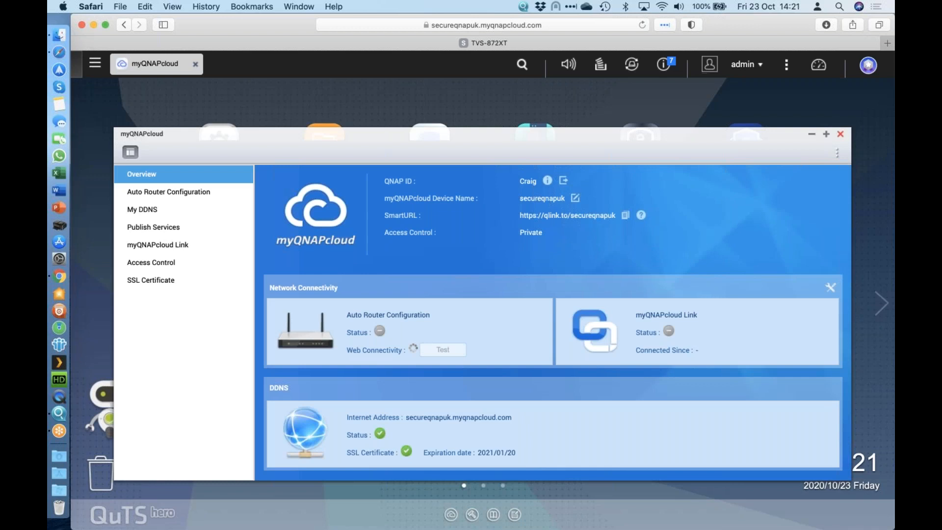
left_click(827, 135)
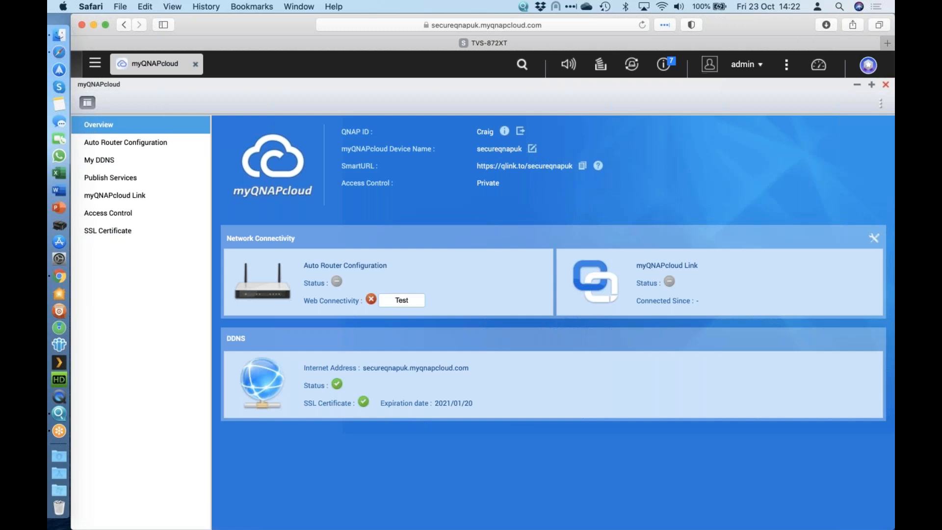
left_click(130, 147)
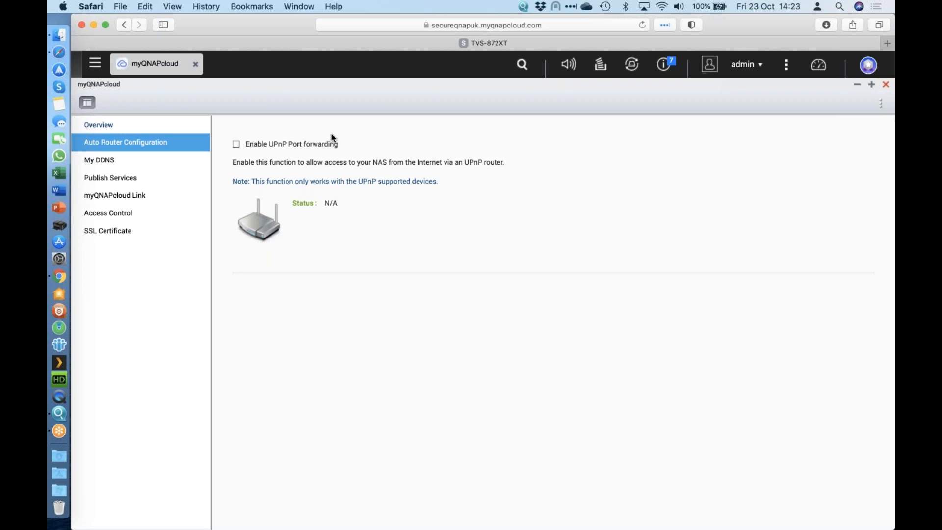
left_click(117, 161)
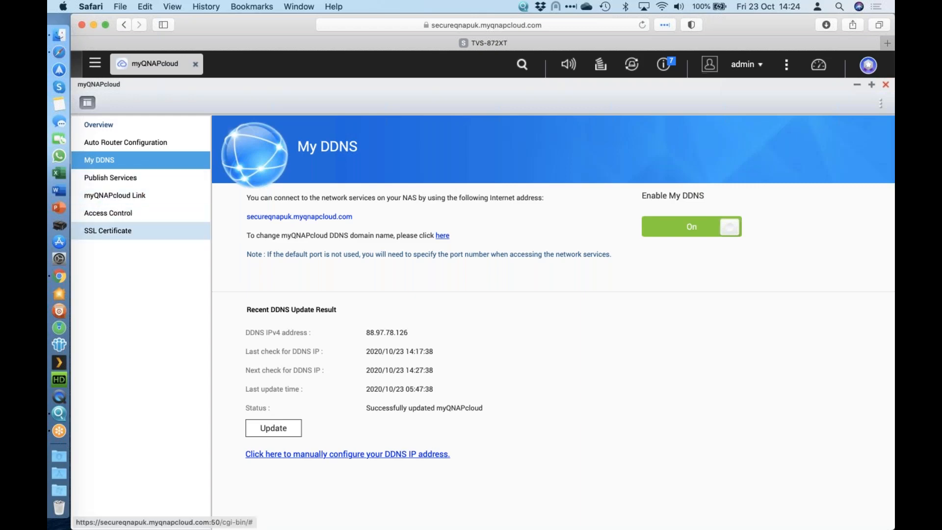
Step: View the myQNAPcloud SSL Certificate page and inspect the site's certificate details in the browser
left_click(108, 231)
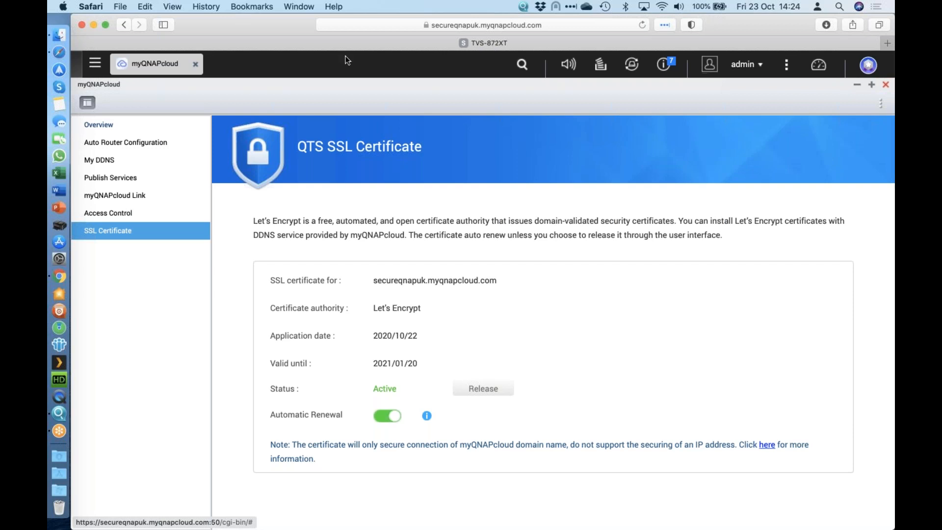
left_click(426, 25)
left_click(420, 137)
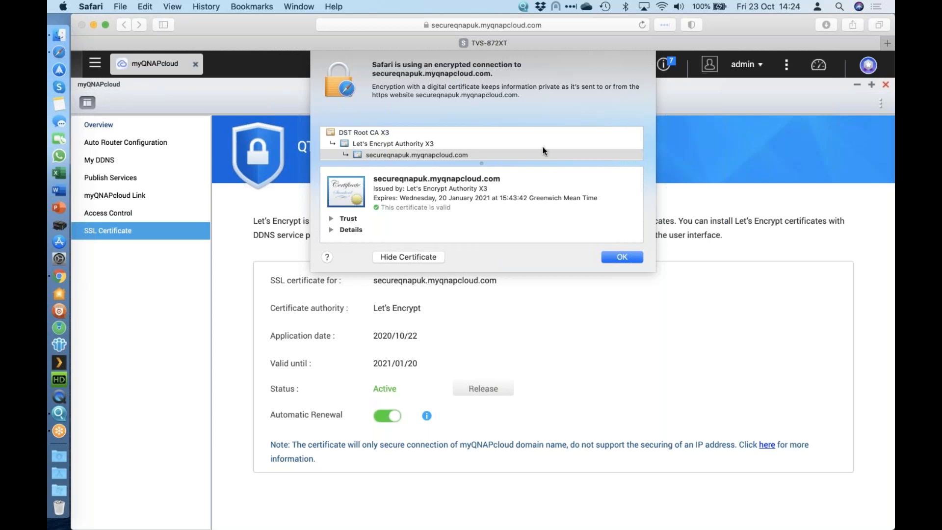
left_click(617, 252)
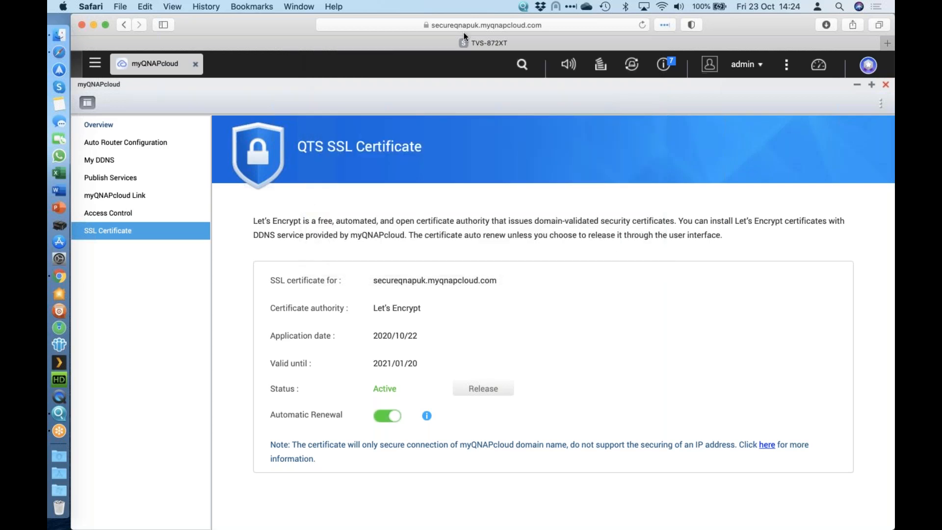
left_click(888, 43)
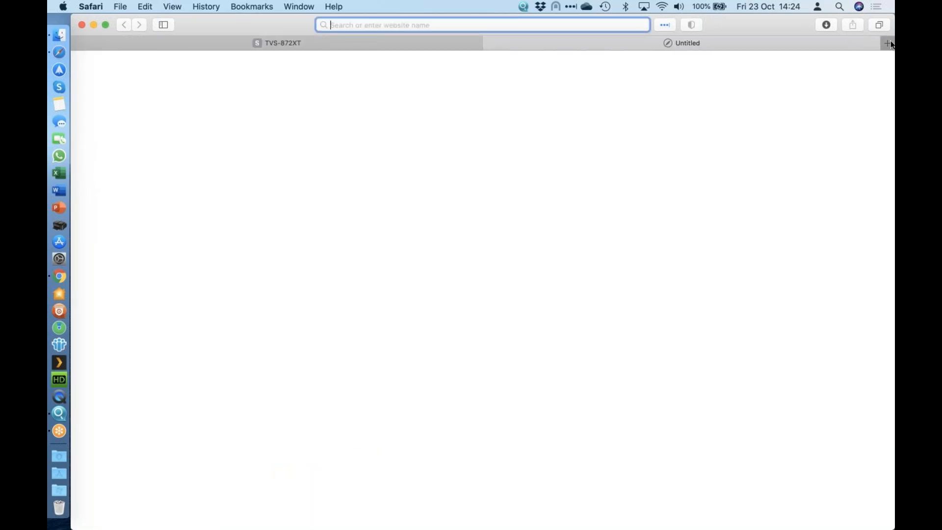
type("qnap")
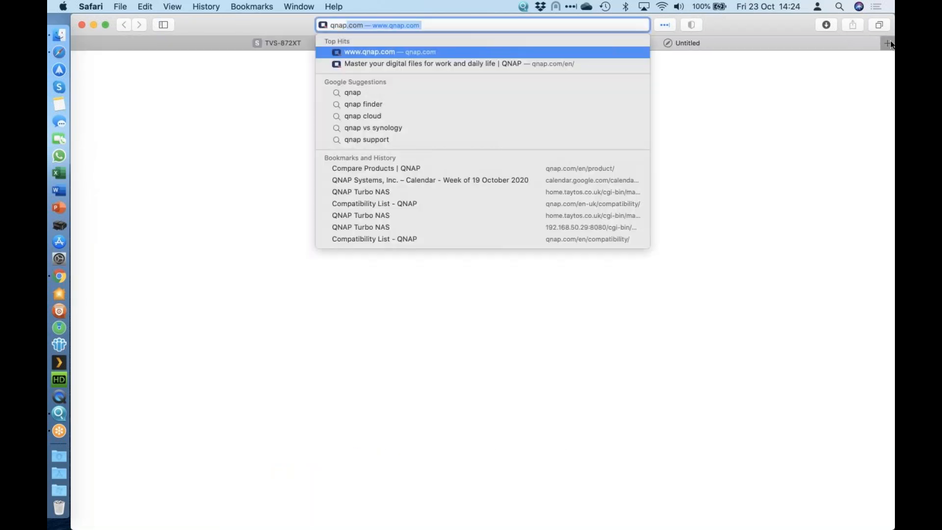
type("uk.qnap.com:")
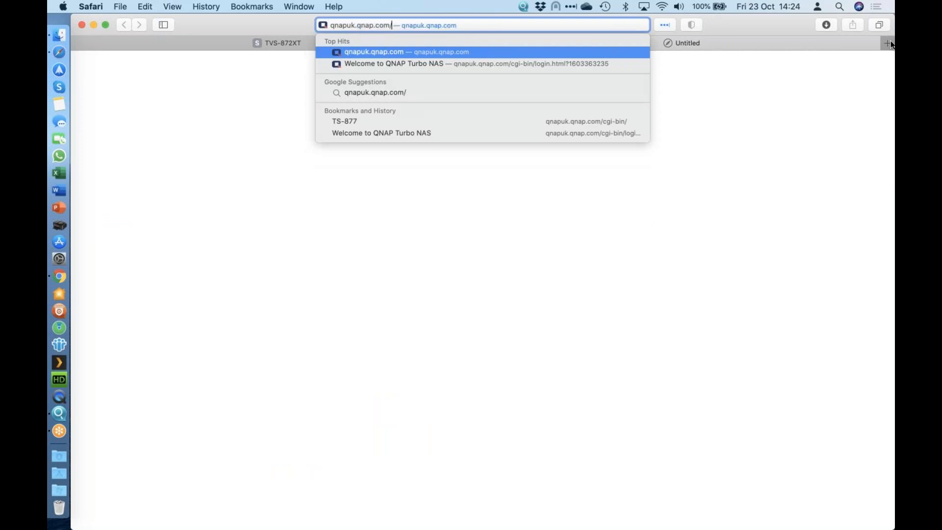
type("50")
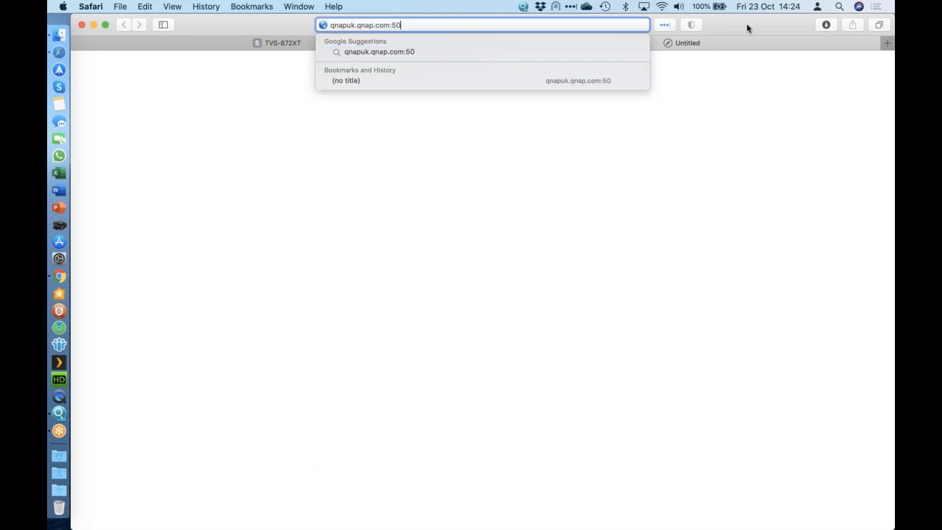
left_click(332, 25)
type("https://")
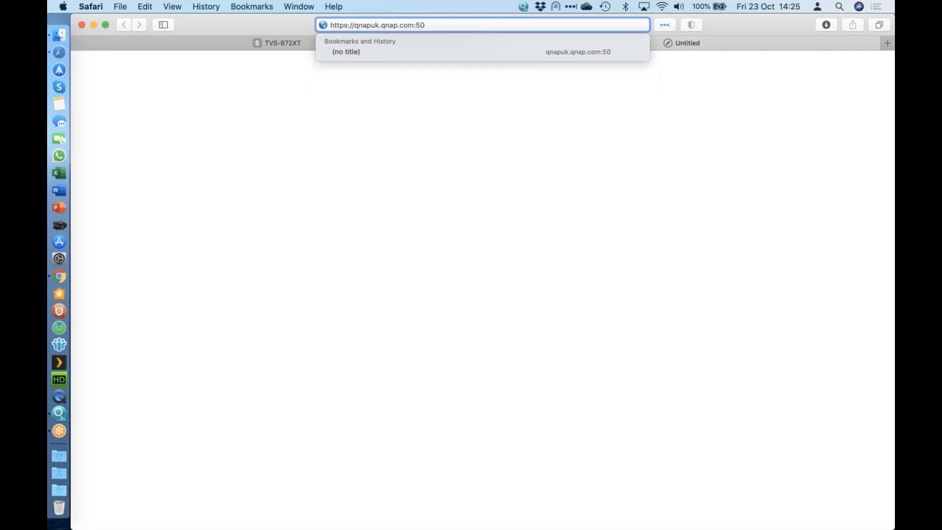
key("Return")
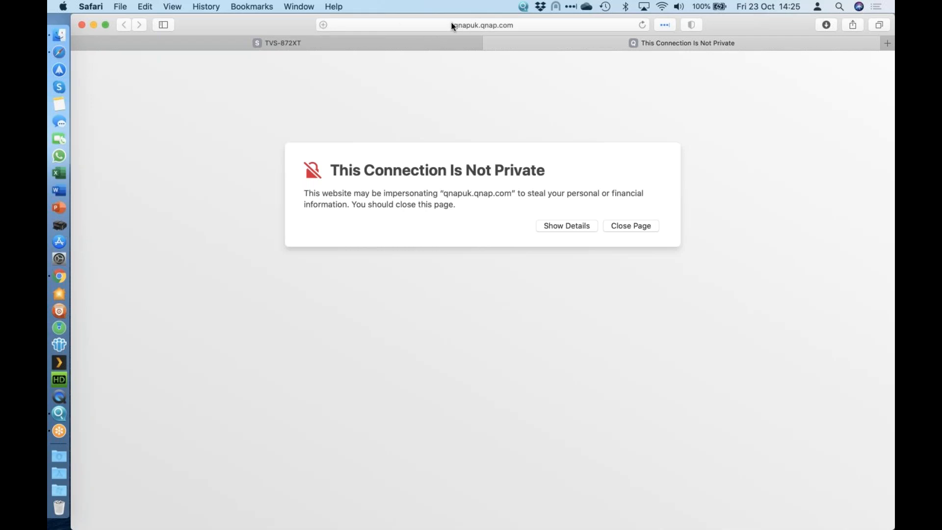
Step: Show the details of the privacy warning for qnapuk.qnap.com and visit the website anyway
left_click(578, 230)
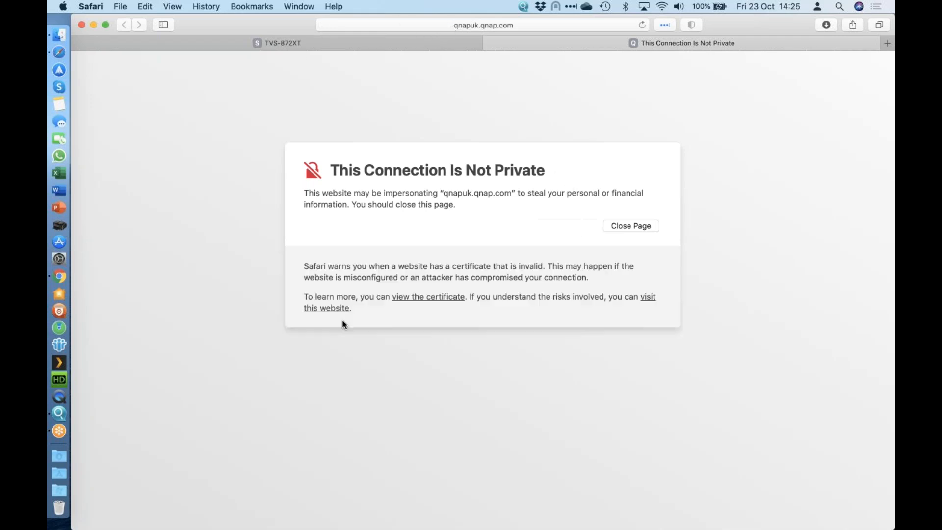
left_click(329, 309)
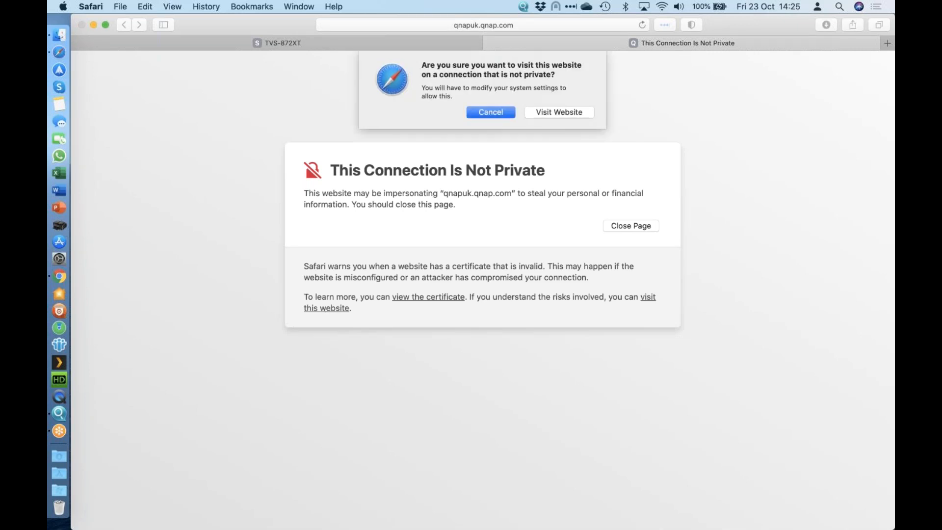
left_click(570, 113)
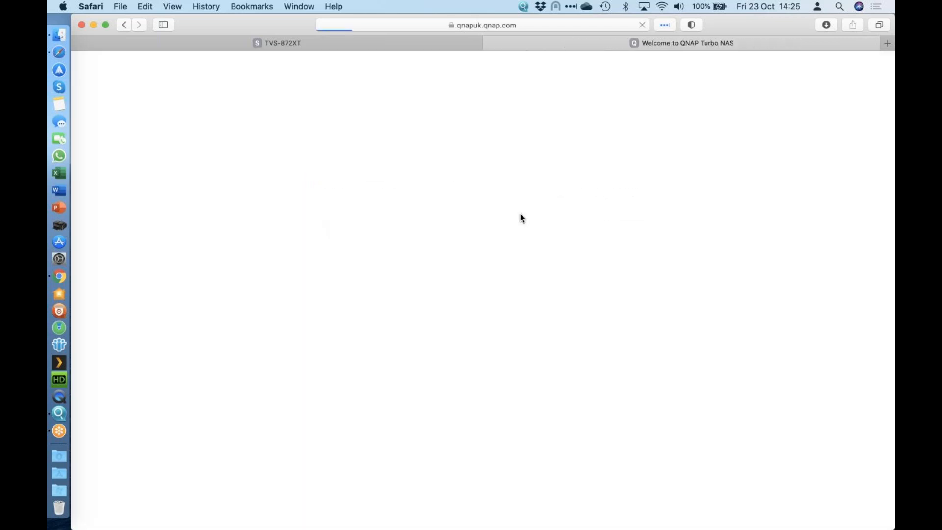
Step: Log in to the NAS as admin with the account password, and choose never to save the password for this website
type("admin")
key("Tab")
type("*****")
key("Return")
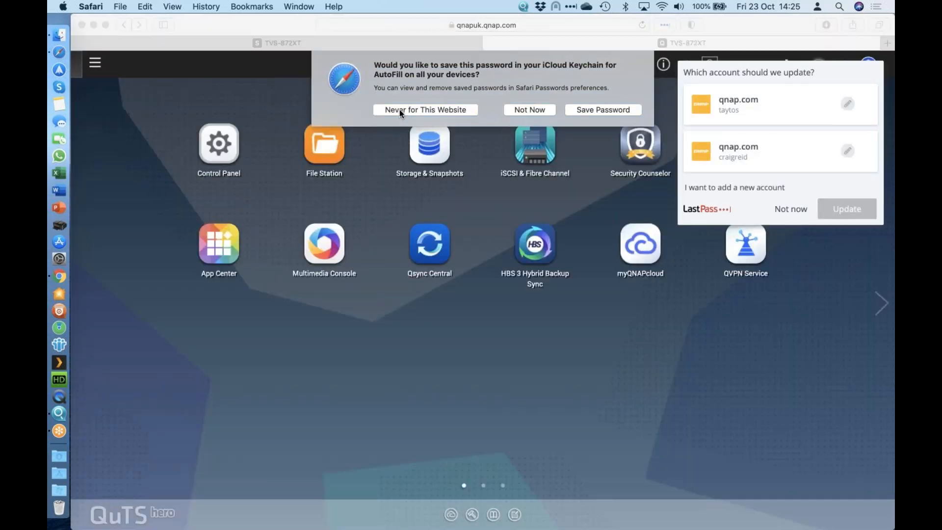
left_click(400, 110)
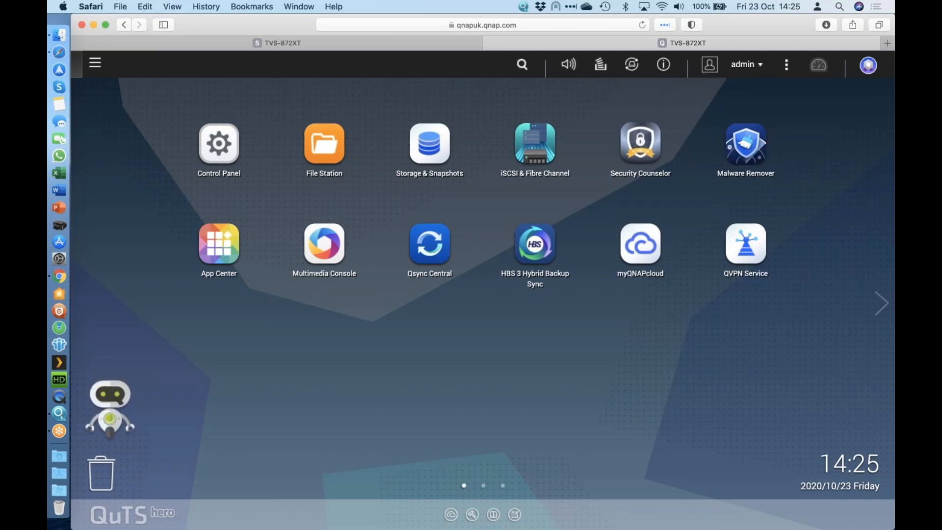
Step: View the myQNAPcloud overview in the qnapuk.qnap.com session, then close it and that browser tab
left_click(639, 254)
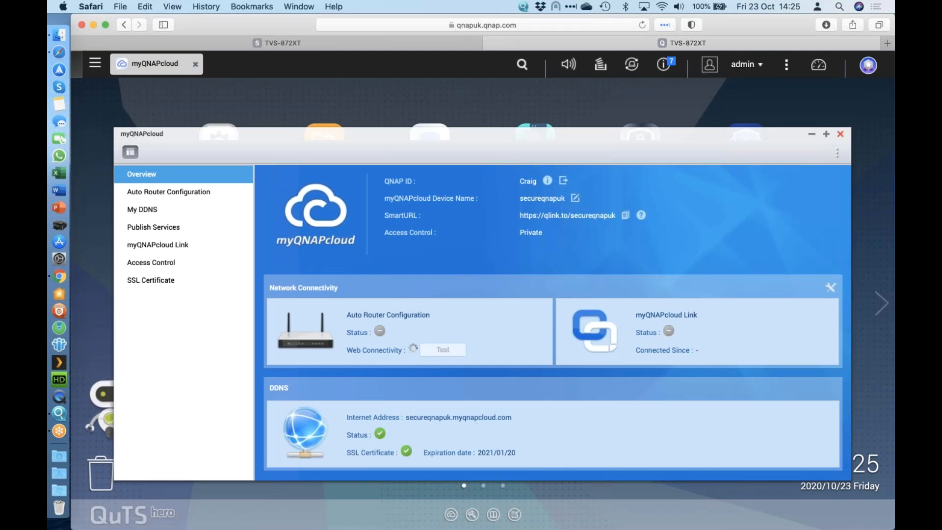
left_click(840, 134)
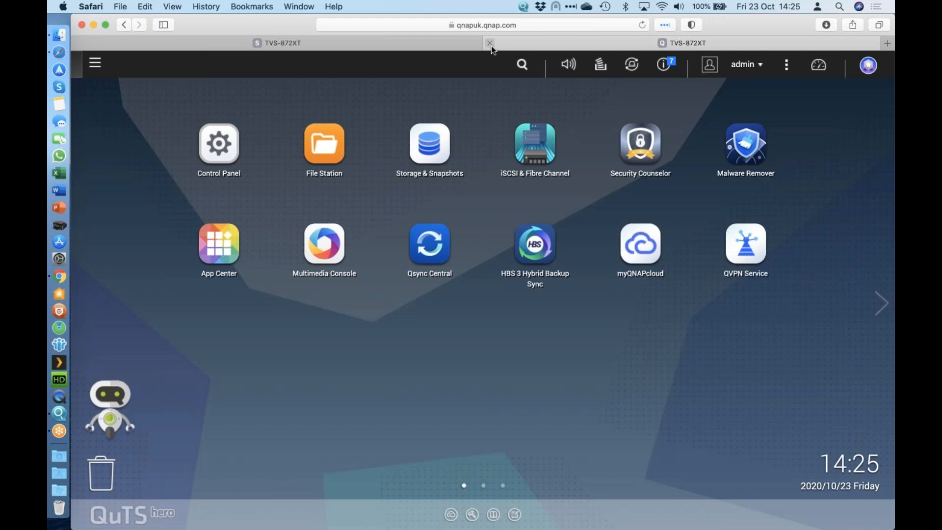
left_click(490, 43)
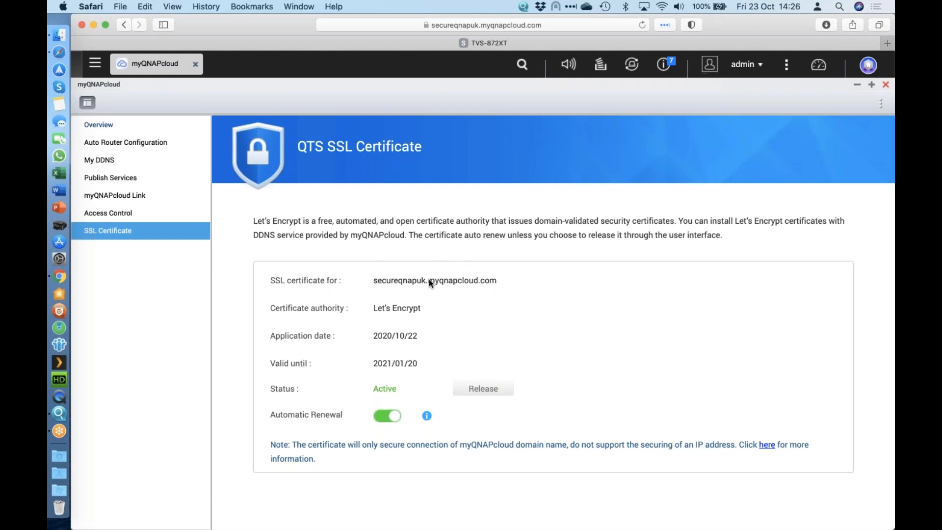
Step: Close myQNAPcloud and view the installed SSL certificate in the Control Panel's Security settings, then close Control Panel
left_click(888, 84)
left_click(231, 156)
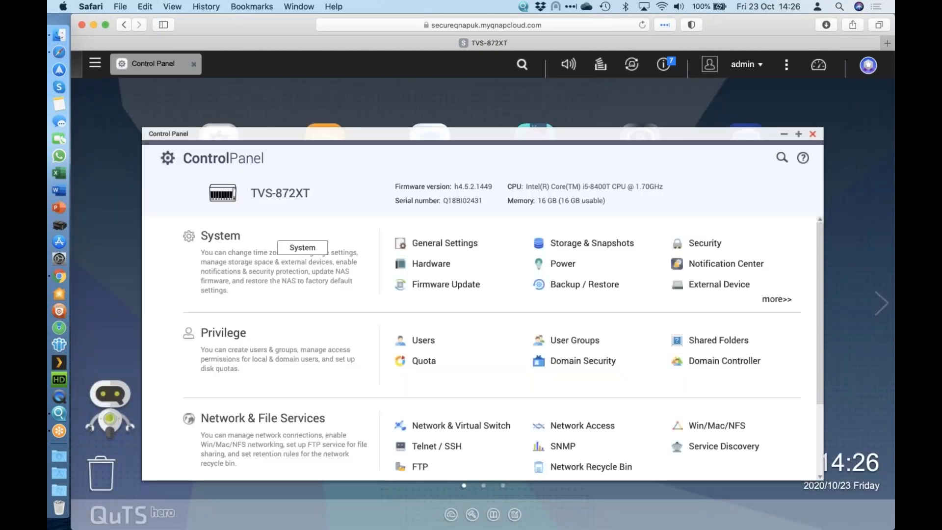
left_click(305, 244)
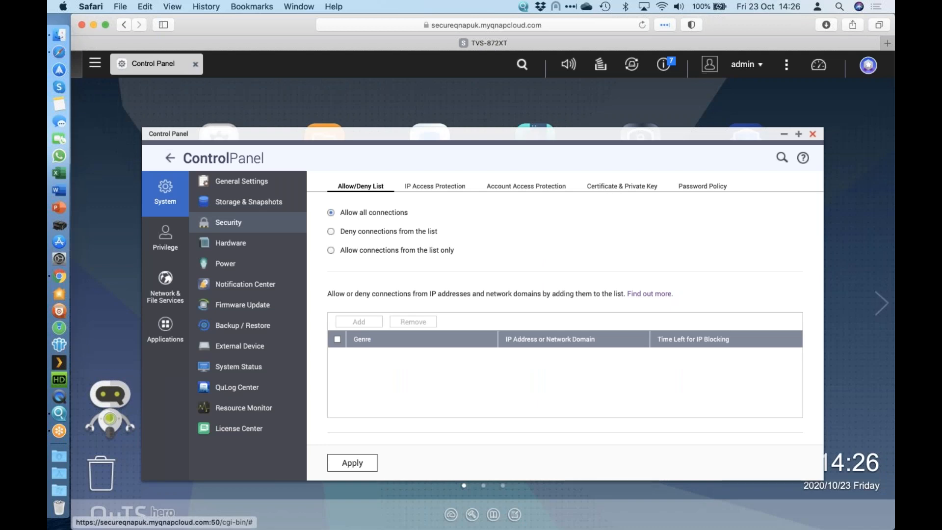
left_click(622, 186)
double_click(601, 134)
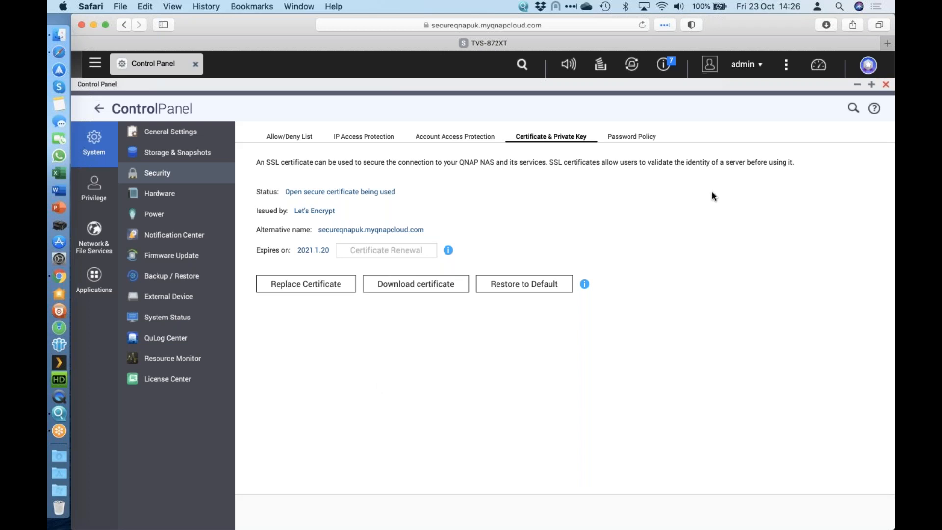
left_click(886, 87)
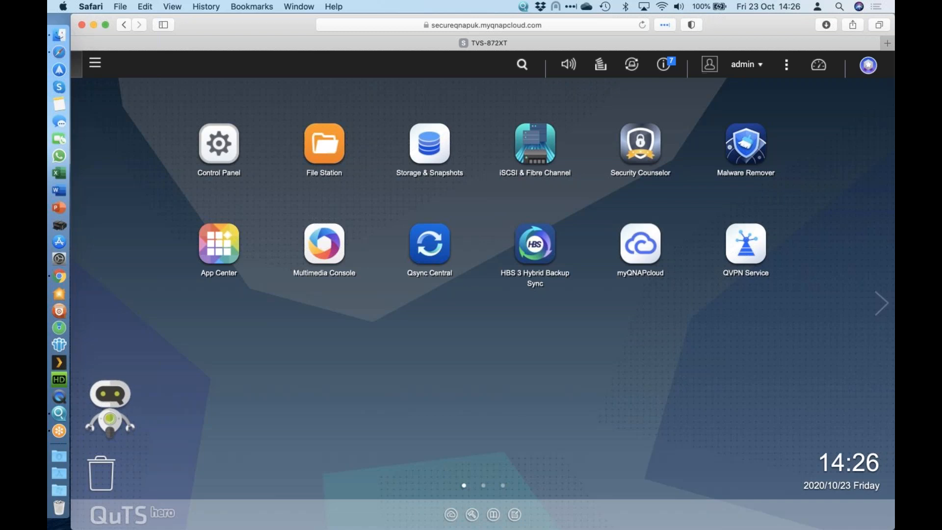
Step: Enable the QBelt server in QVPN Service and set its UDP server port to 52
left_click(746, 255)
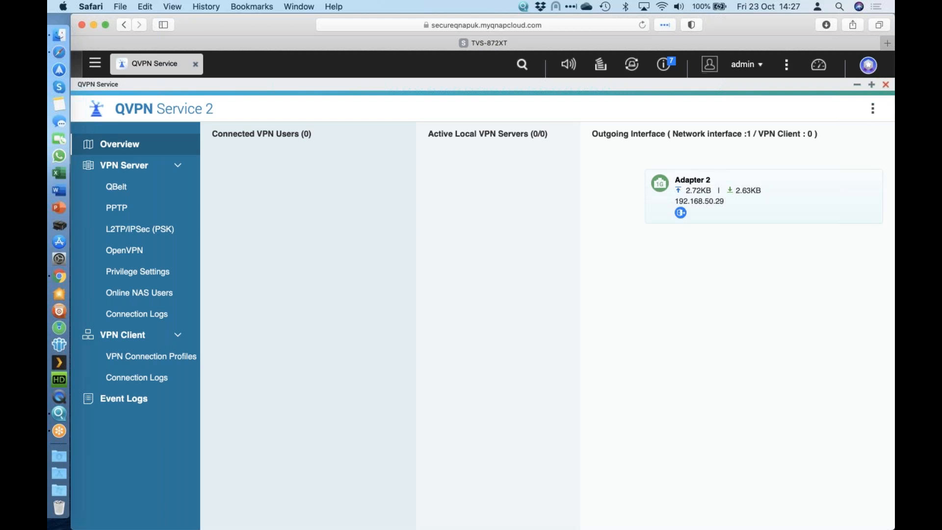
left_click(141, 198)
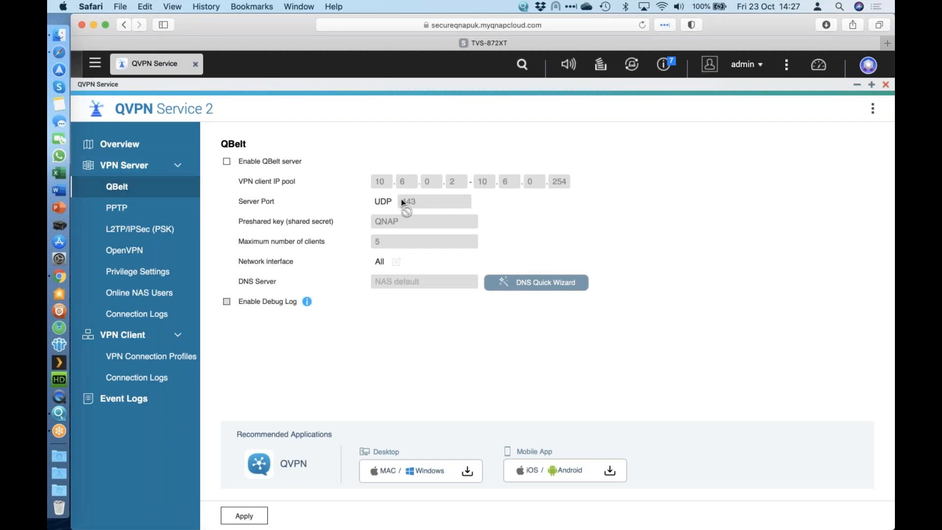
left_click(259, 163)
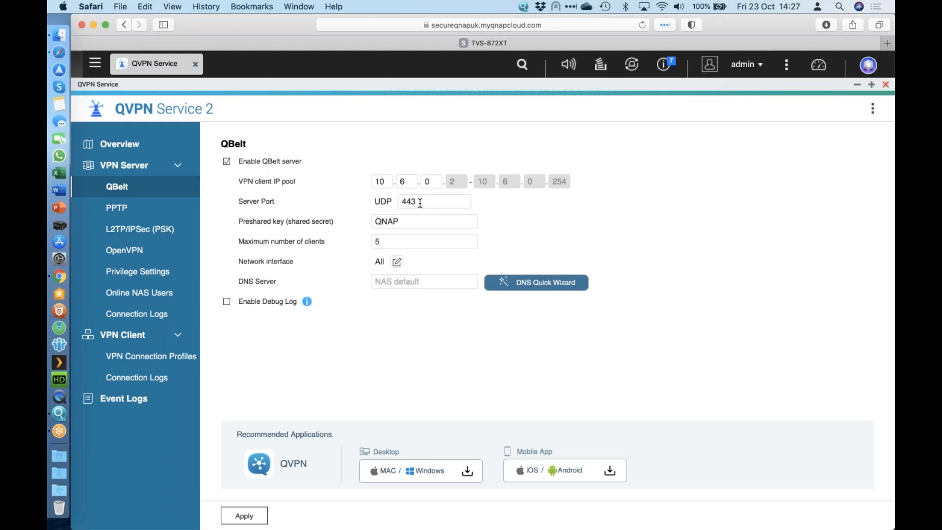
left_click_drag(425, 201, 385, 198)
type("52")
double_click(405, 201)
left_click(449, 200)
Step: Look up the IP address of the connected Adapter 2 in Network & Virtual Switch
left_click(96, 64)
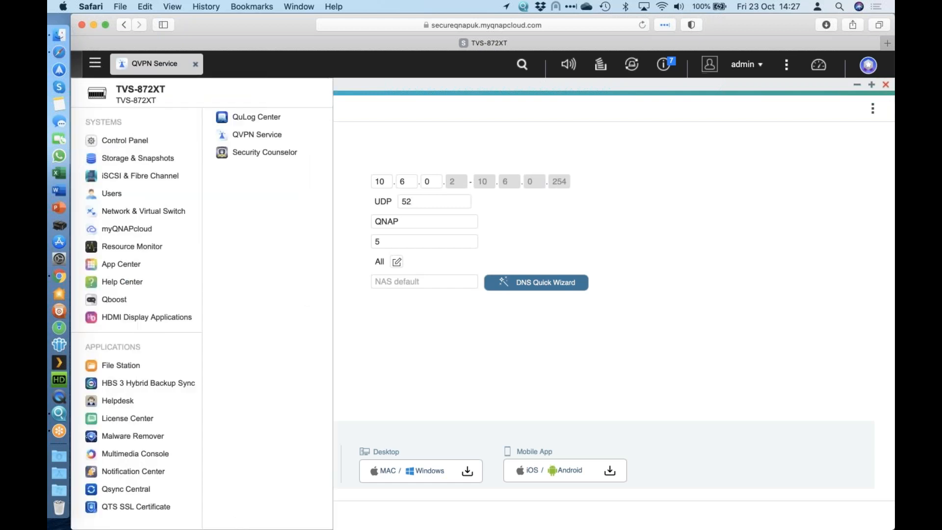
left_click(143, 210)
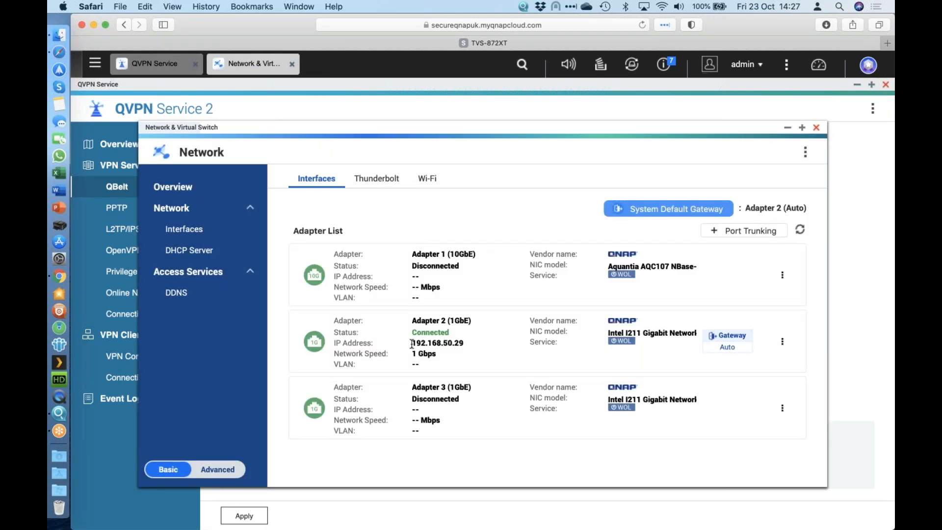
left_click_drag(412, 344, 464, 347)
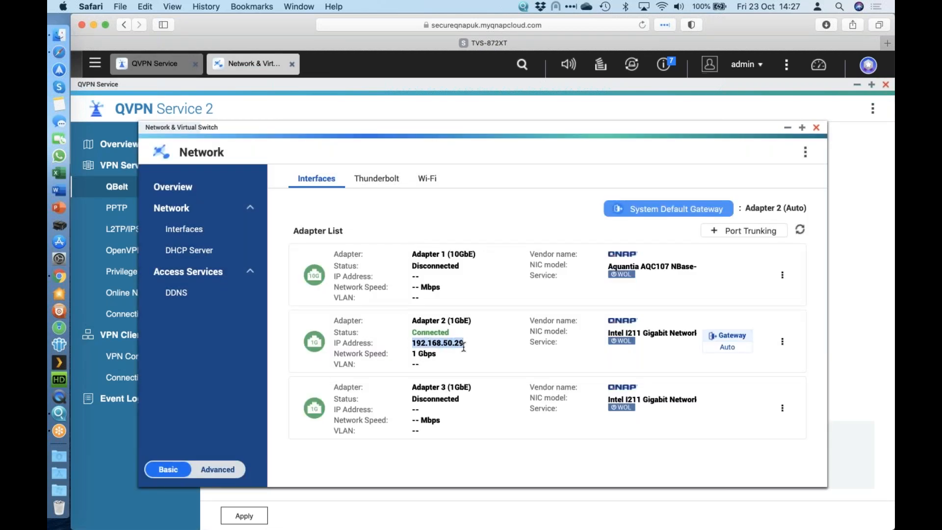
Step: Switch to UniFi Network in Chrome and check the UPnP configuration in the Services settings
left_click(60, 277)
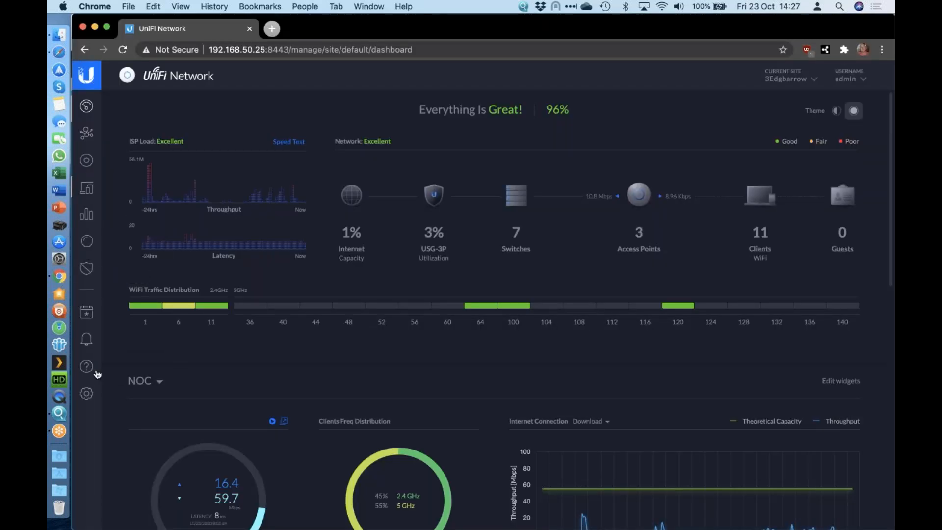
left_click(86, 393)
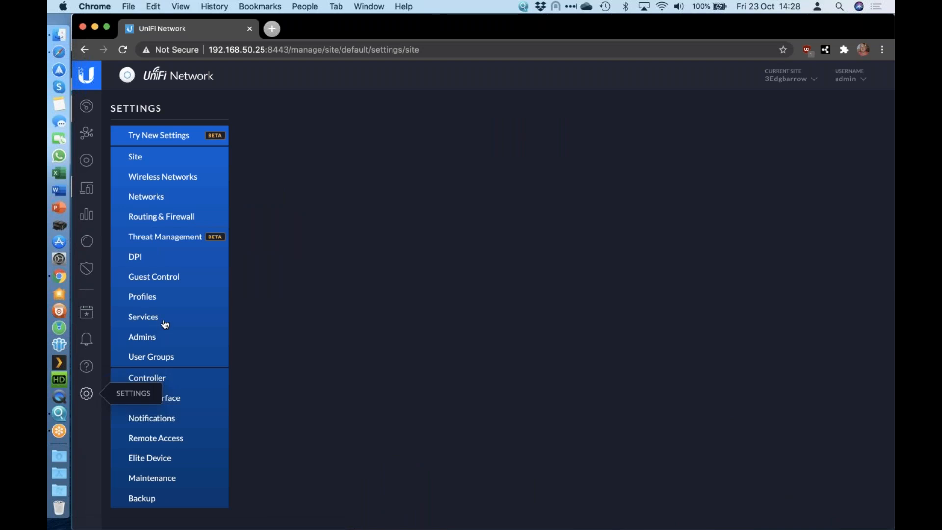
left_click(168, 322)
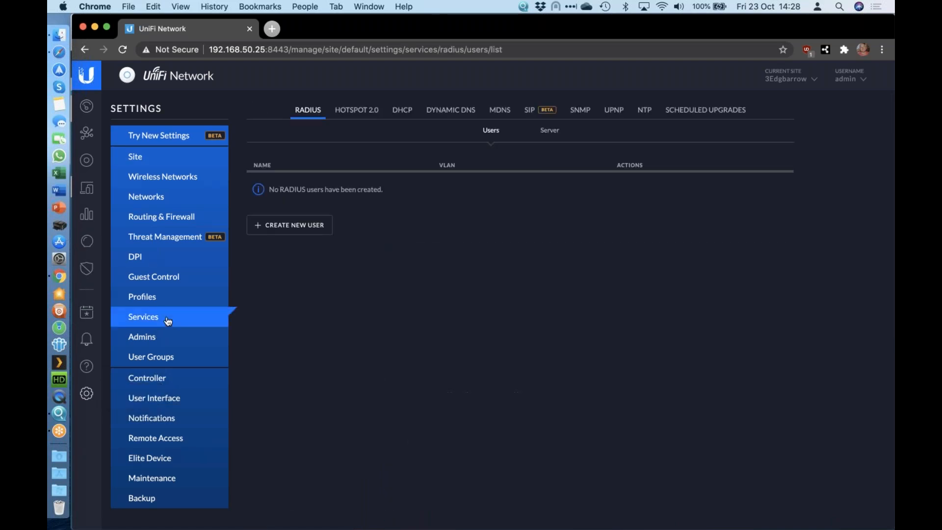
left_click(620, 114)
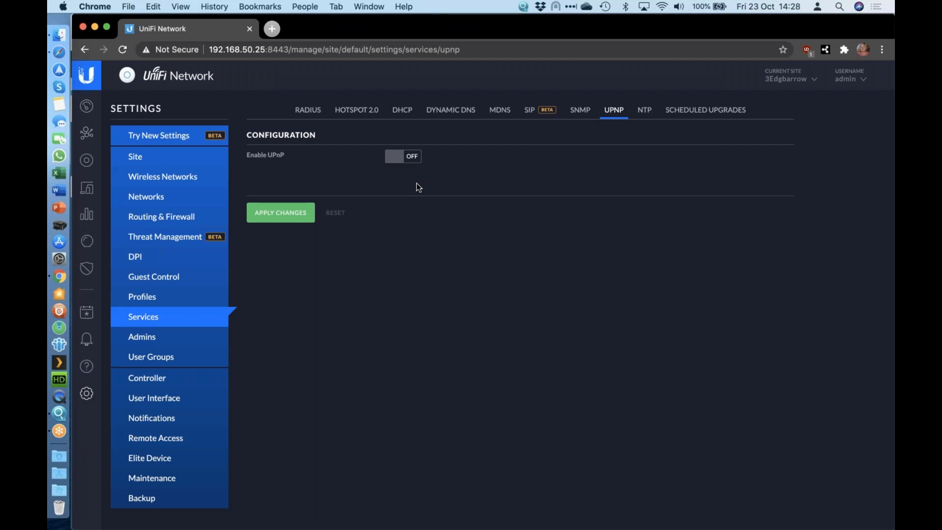
Step: Start a new port forward rule in Routing & Firewall, named QBELT, with port 52
left_click(168, 218)
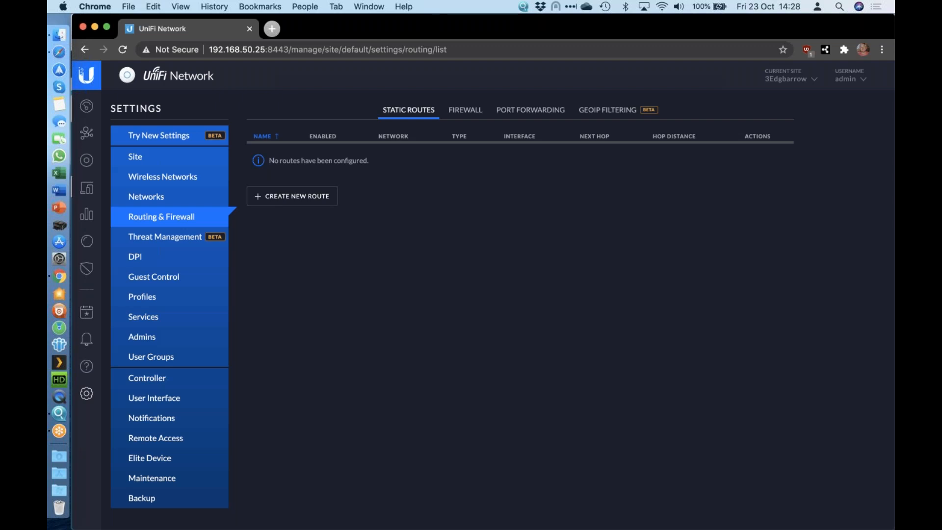
left_click(514, 117)
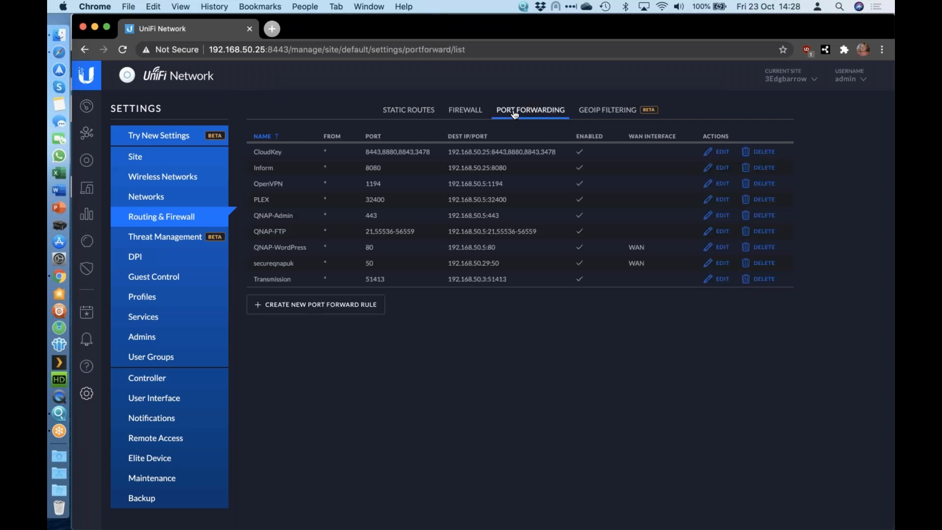
left_click(307, 304)
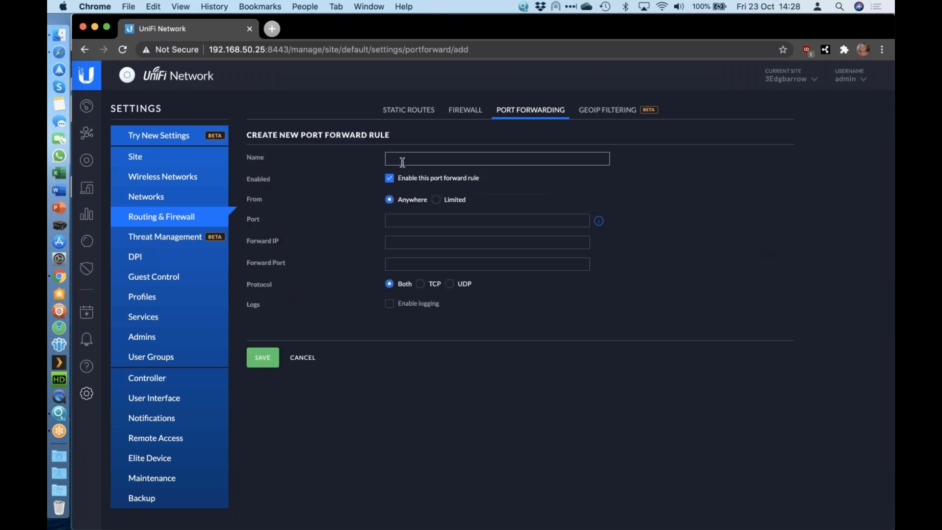
type("QBITT")
key("BackSpace")
key("BackSpace")
type("tT")
left_click(431, 220)
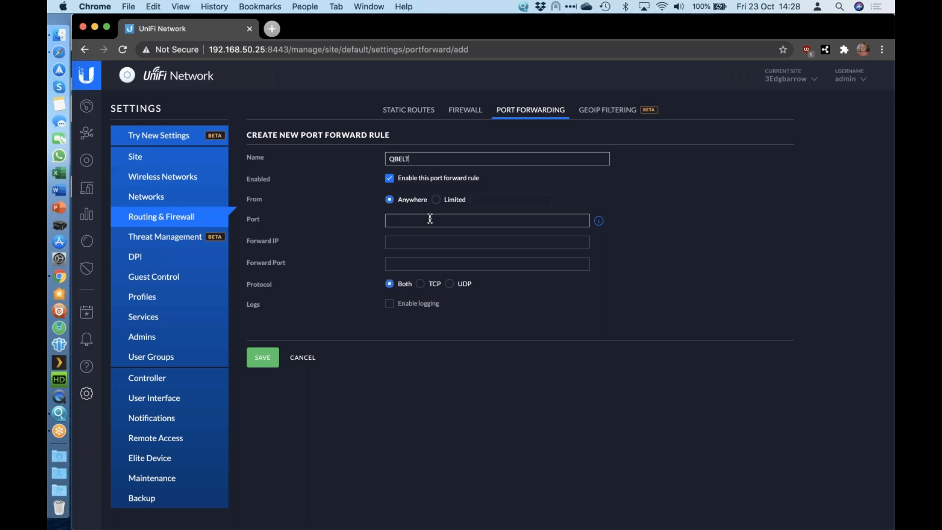
type("52")
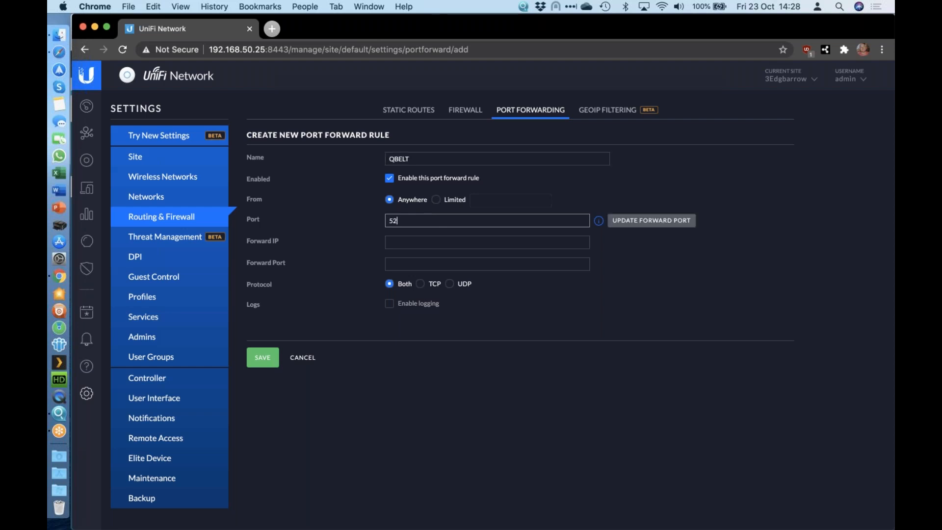
Step: Check the NAS adapter's IP address and the QBelt server port in Safari, and return to the port forward rule in Chrome
left_click(53, 55)
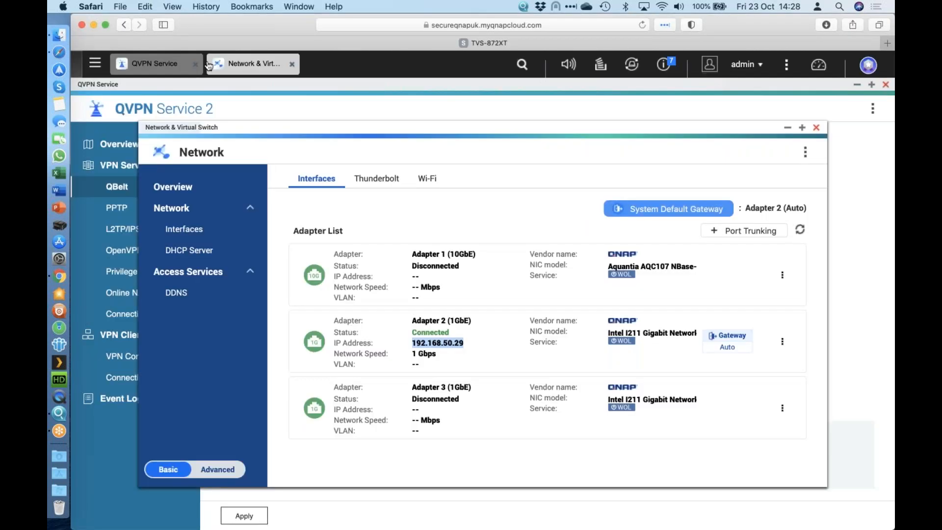
left_click(180, 63)
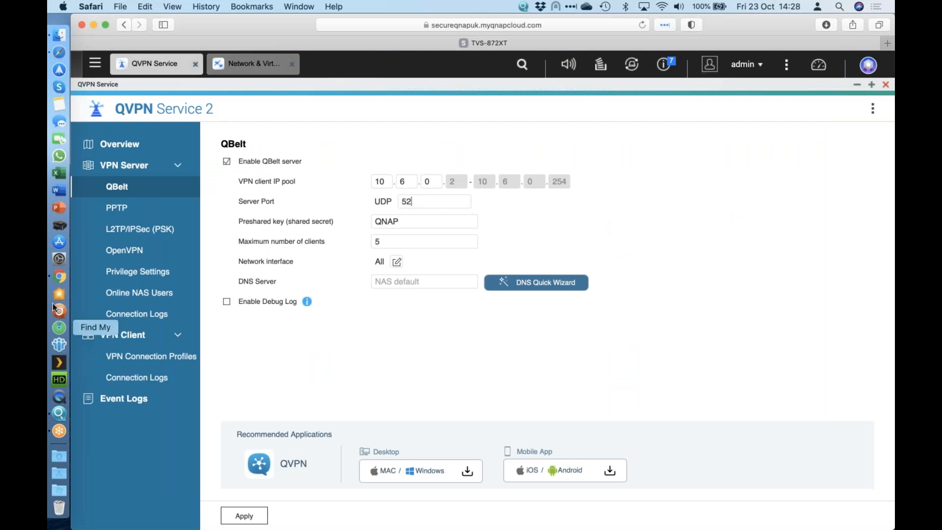
left_click(59, 276)
Step: Set the QBELT rule's forward IP to 192.168.50.29, its forward port to 52 and its protocol to UDP
left_click(400, 242)
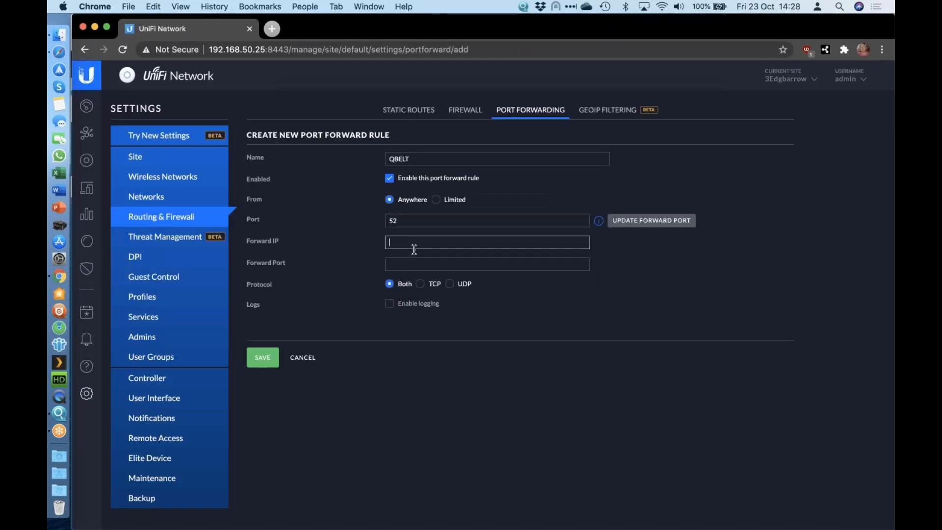
type("192.168.50.29")
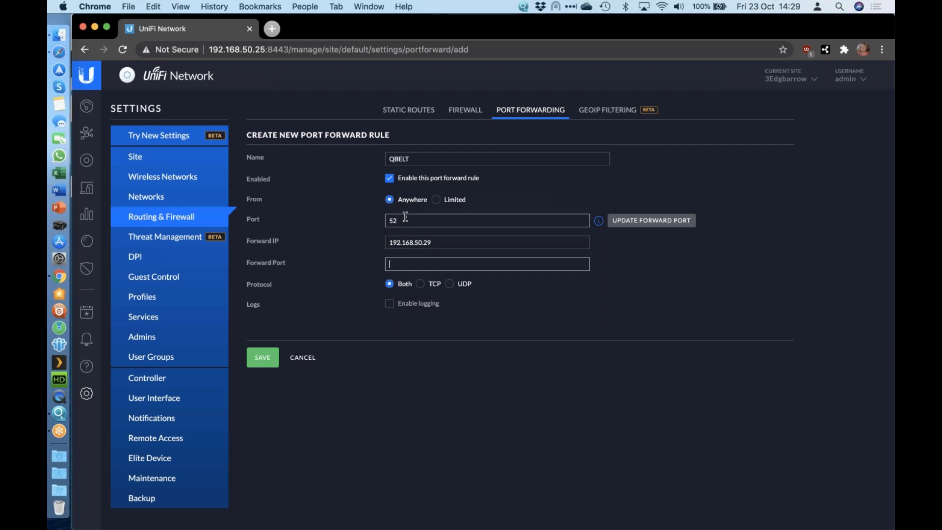
type("52")
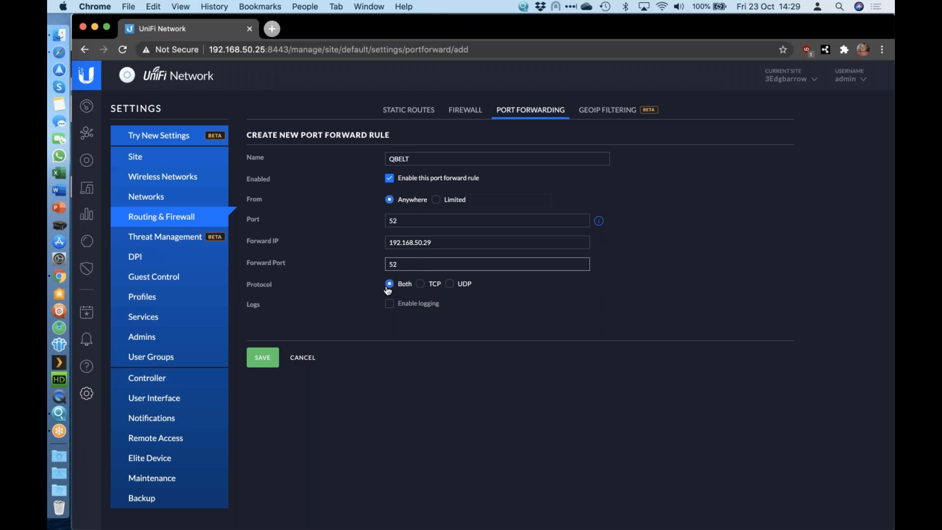
left_click(450, 283)
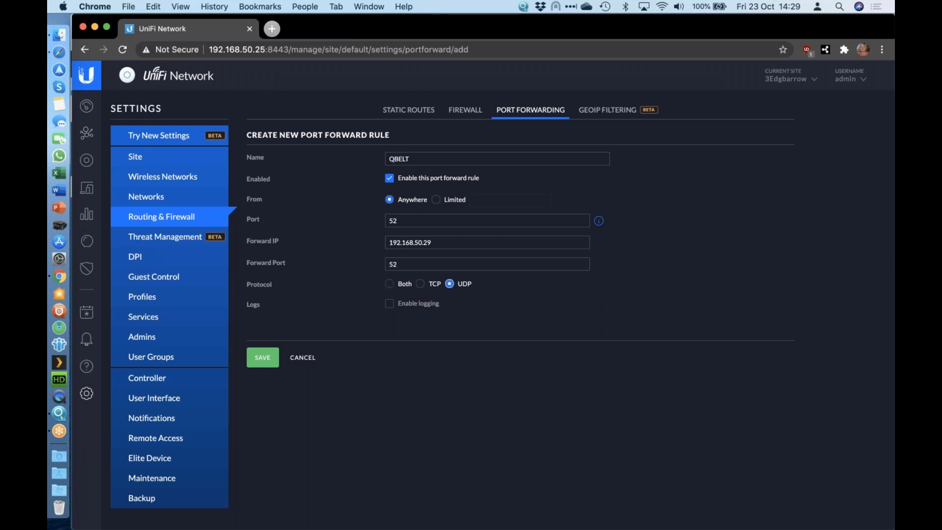
Step: Switch to Safari, set Network & Virtual Switch to Advanced mode and view the virtual switches, dismissing the introduction
left_click(58, 52)
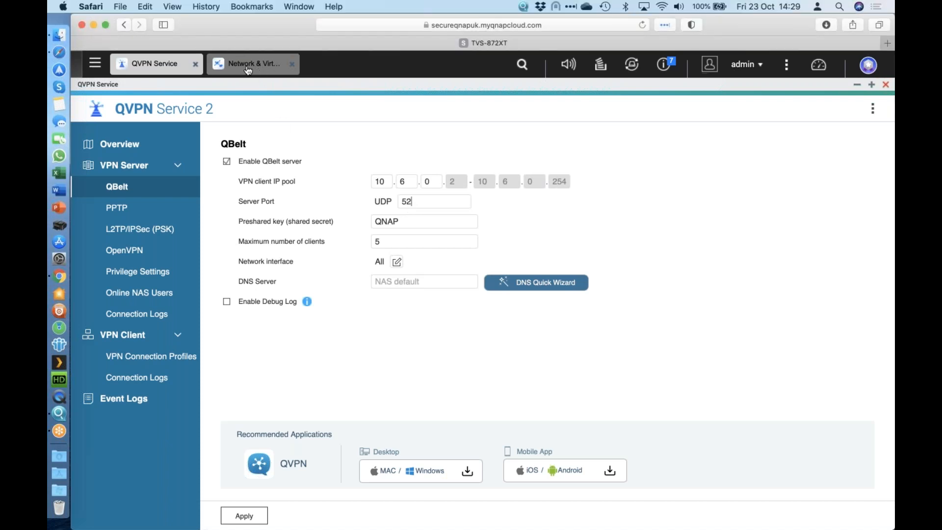
left_click(267, 67)
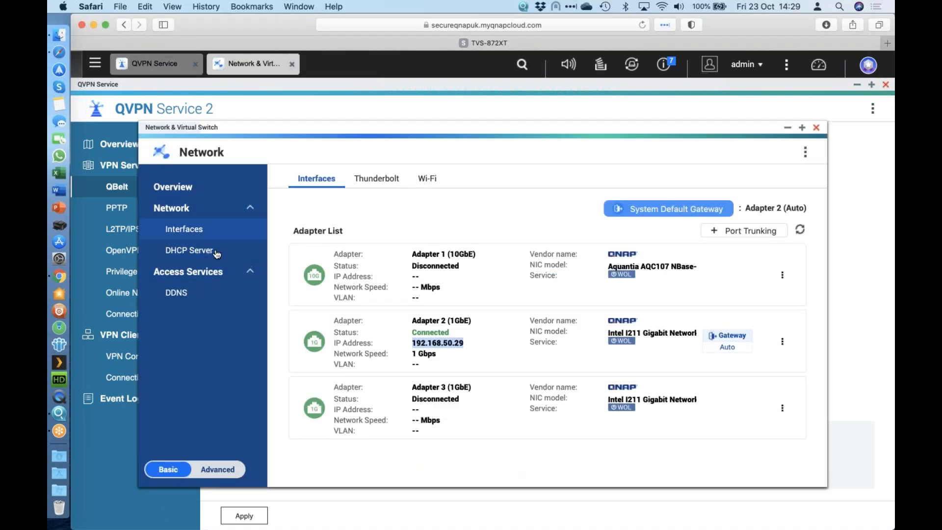
left_click(218, 469)
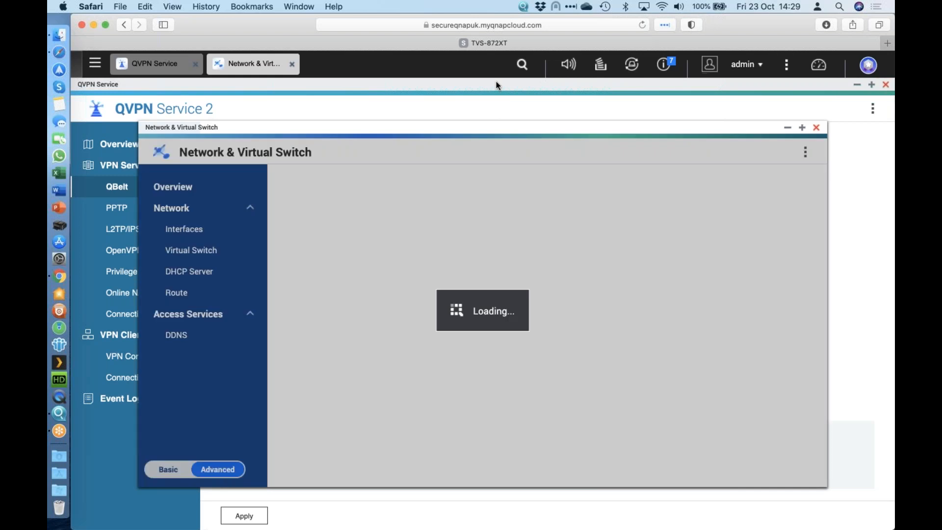
double_click(431, 128)
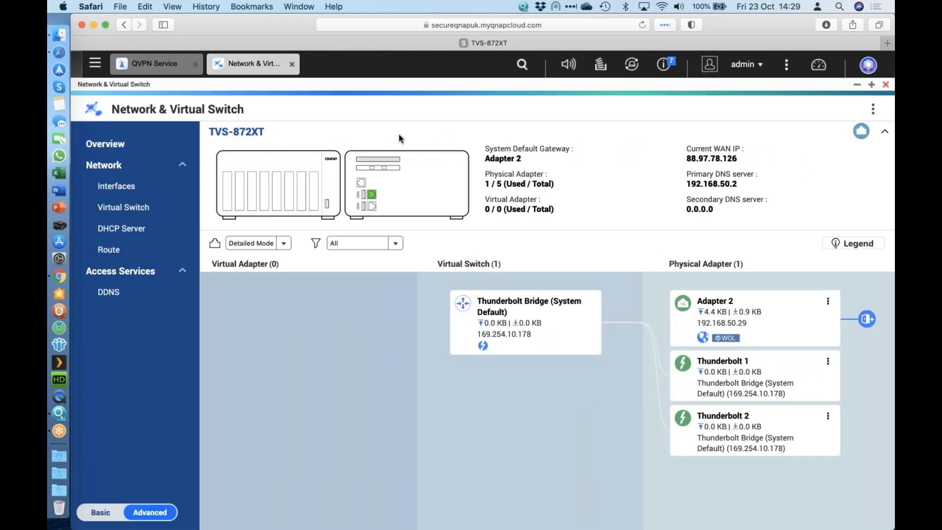
left_click(143, 208)
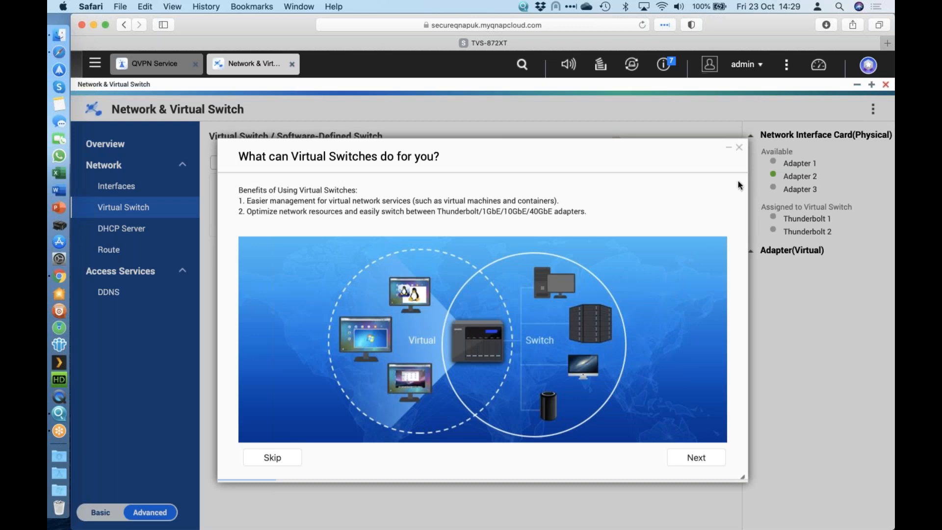
left_click(739, 148)
left_click(570, 353)
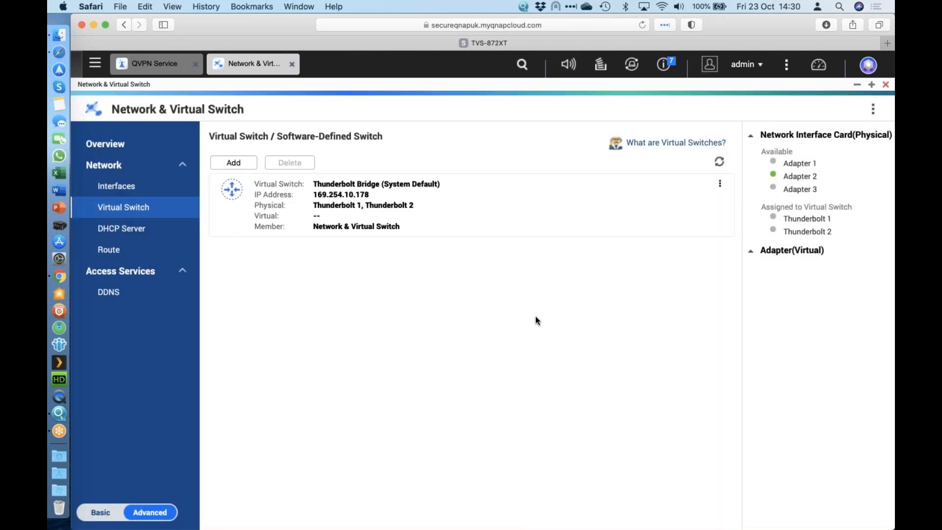
Step: View the virtual switch creation modes without choosing one, close Network & Virtual Switch, and return to the QBELT rule in Chrome
left_click(240, 163)
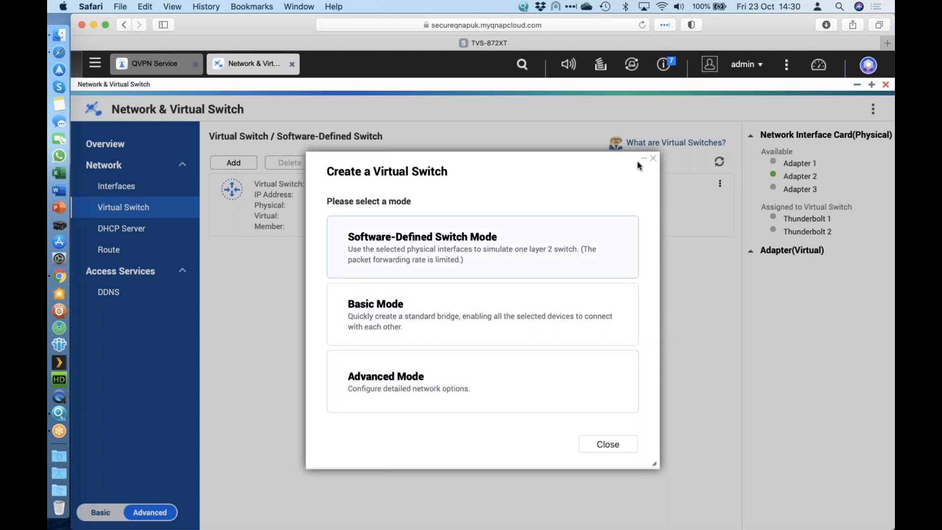
left_click(654, 161)
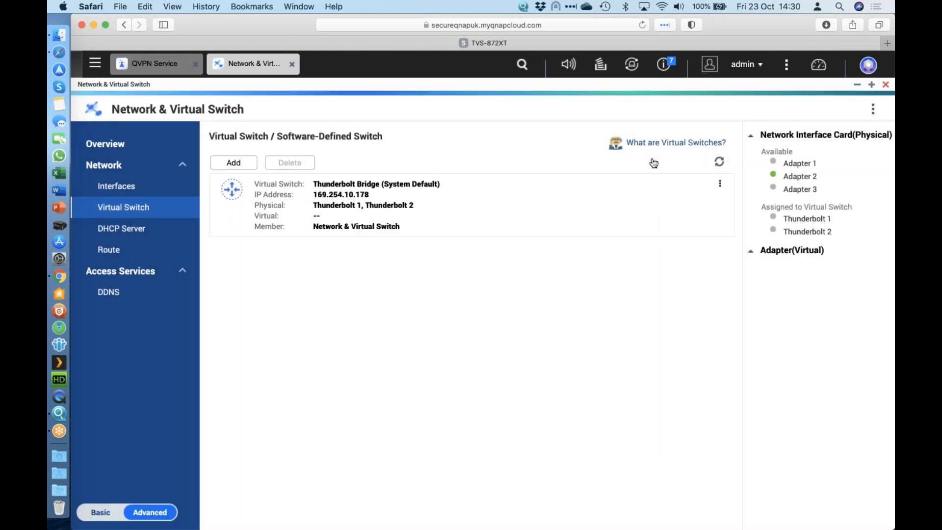
left_click(886, 86)
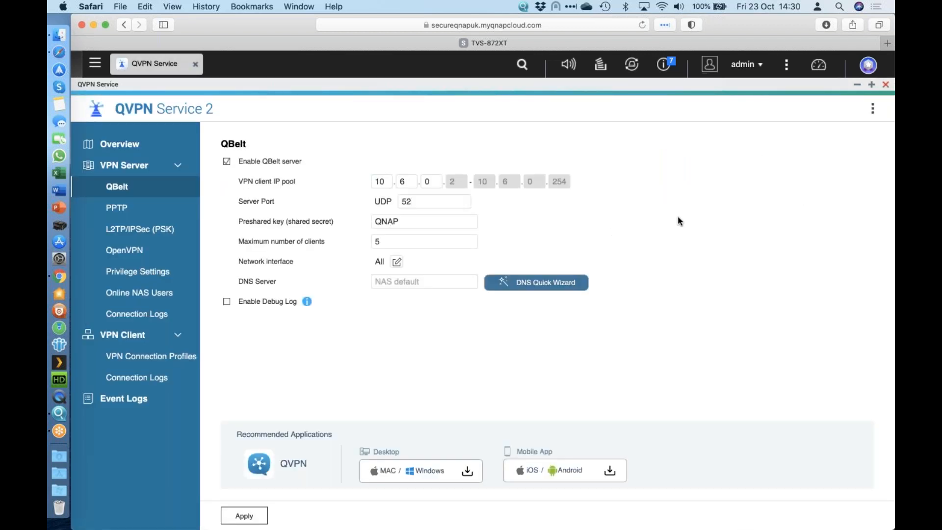
left_click(62, 277)
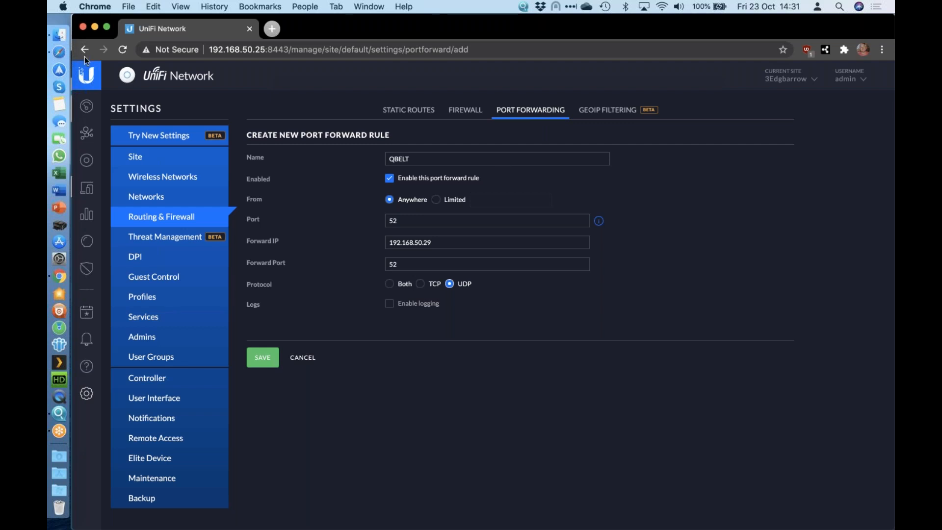
Step: Switch to Safari, close QVPN Service, and open myQNAPcloud in a maximized window
left_click(55, 54)
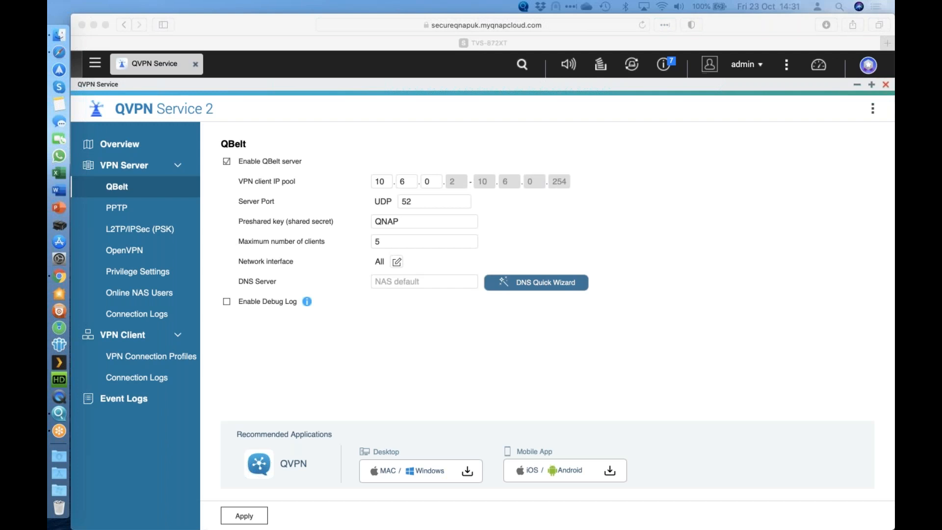
left_click(360, 326)
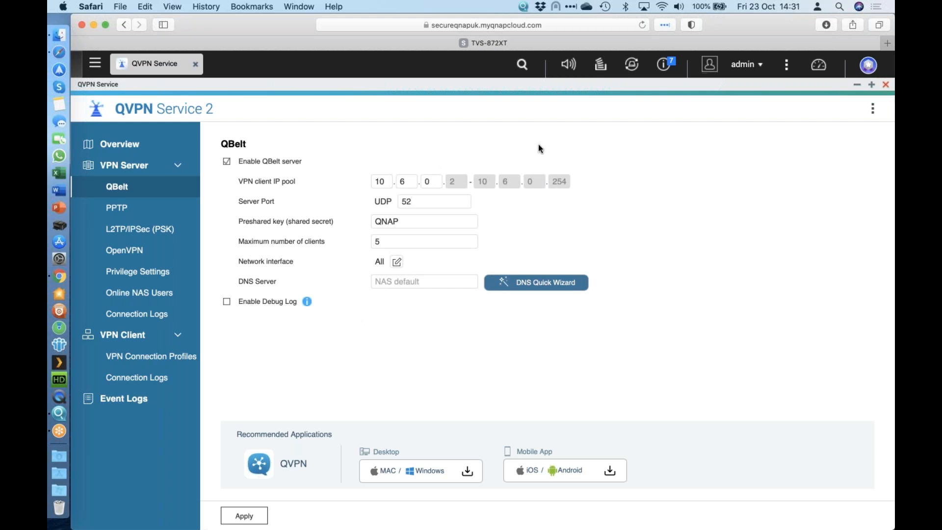
left_click(887, 86)
left_click(633, 258)
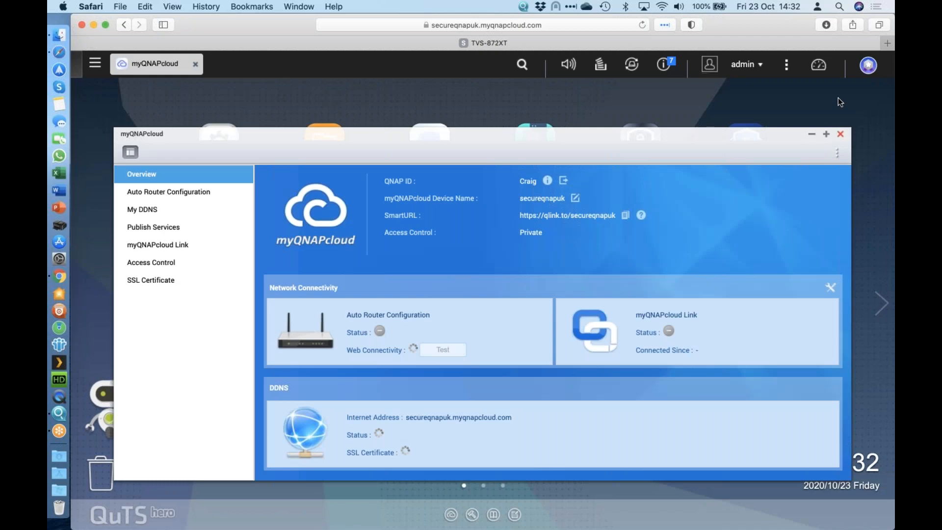
left_click(827, 134)
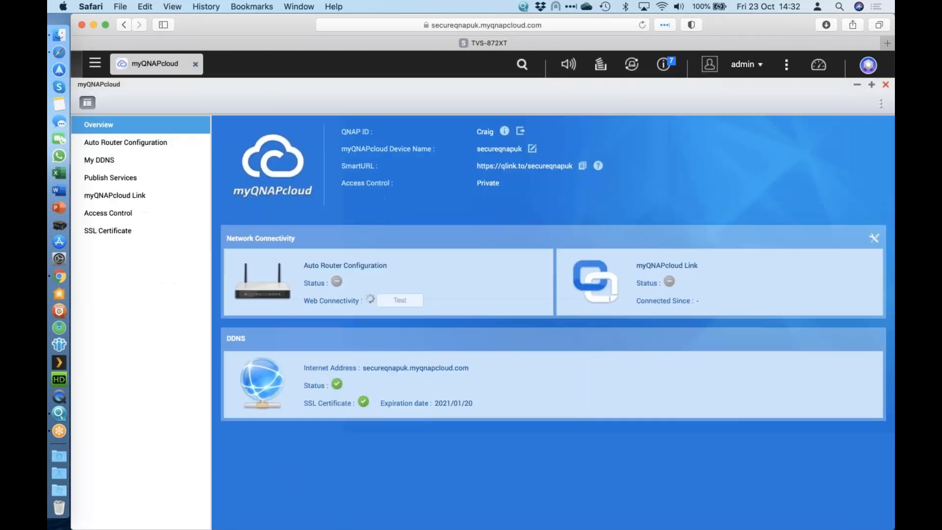
Step: View the myQNAPcloud Link, Auto Router Configuration and My DDNS pages in myQNAPcloud
left_click(140, 197)
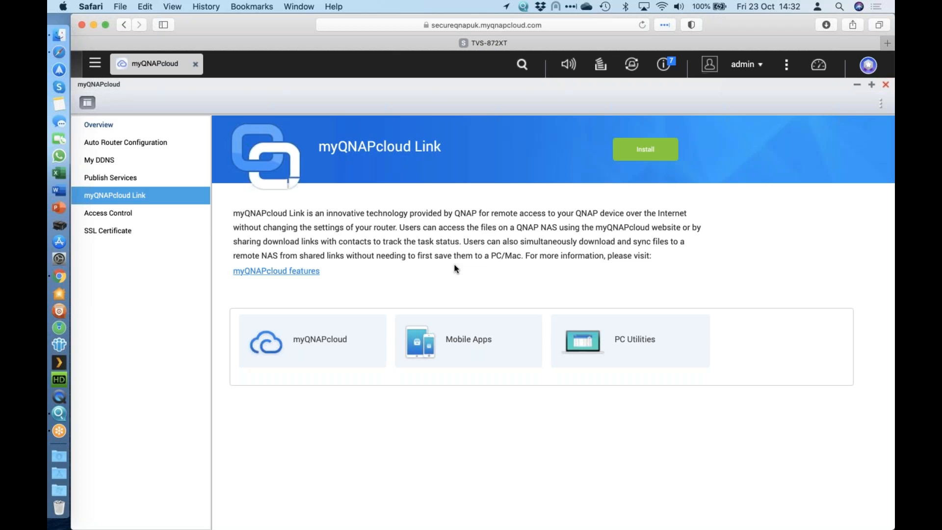
left_click(141, 144)
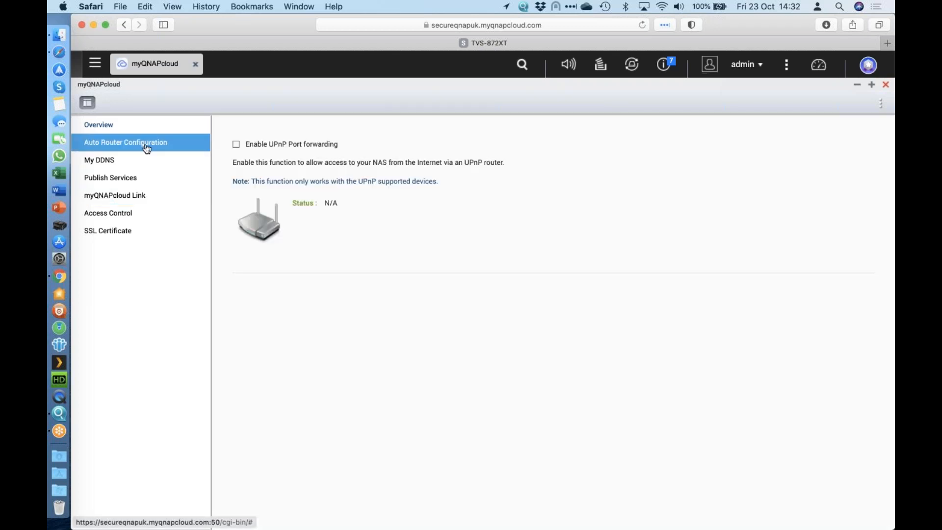
left_click(139, 161)
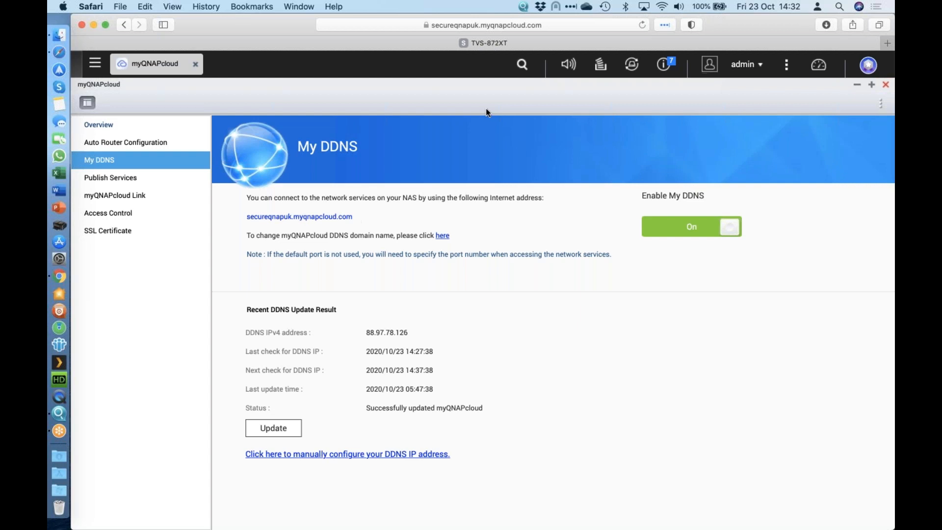
left_click(887, 43)
type("www.myqnap")
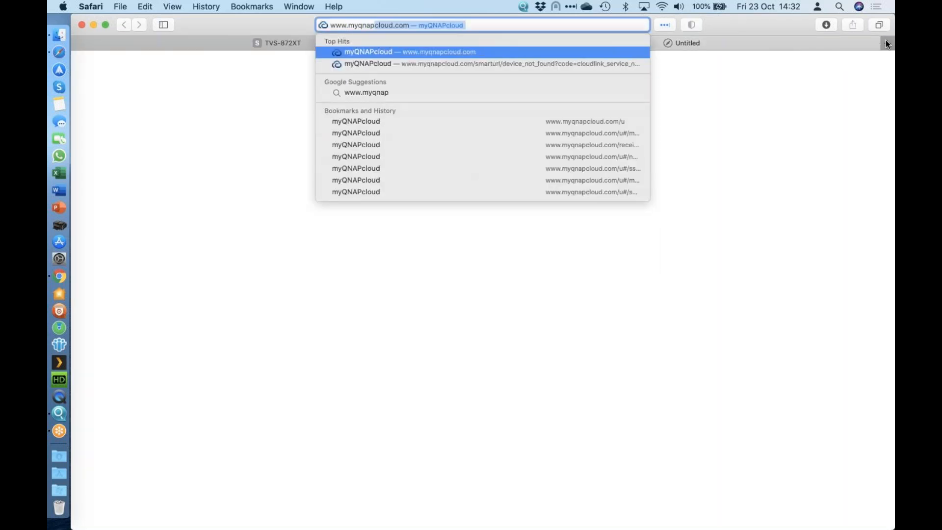
key("Return")
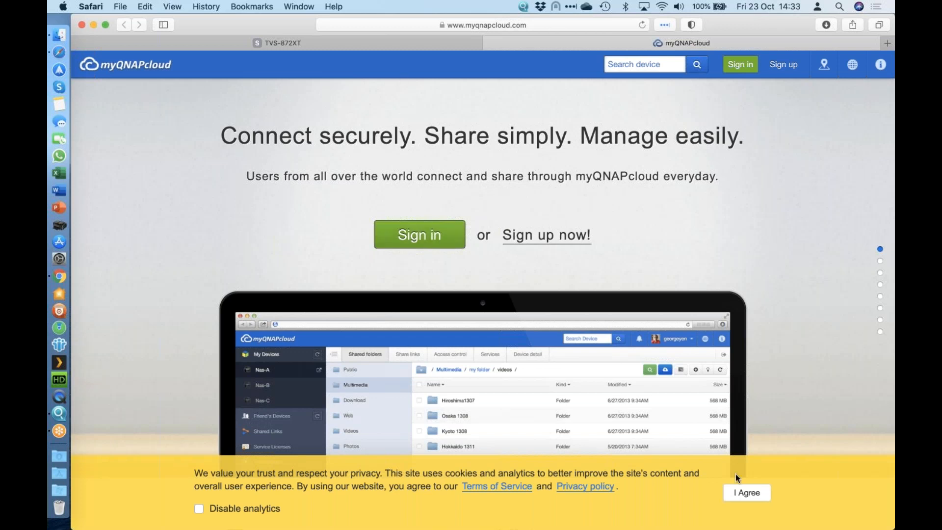
left_click(743, 494)
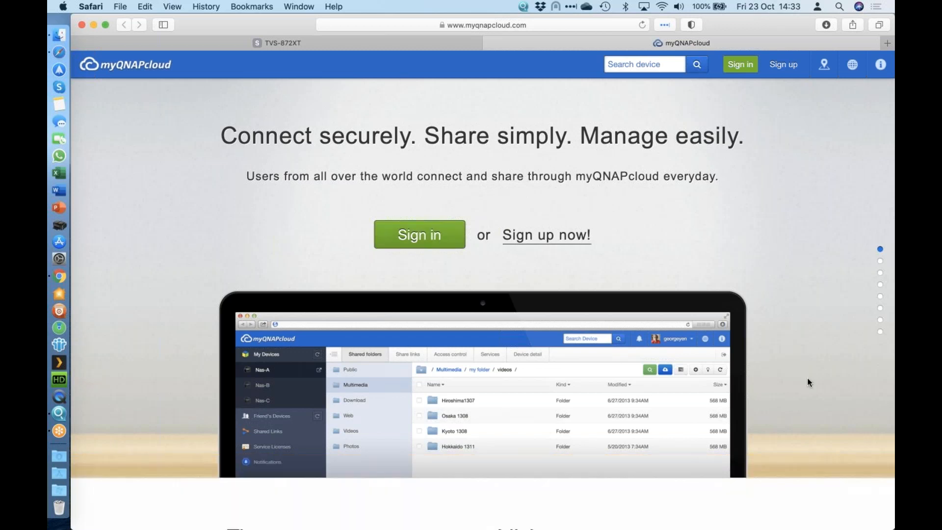
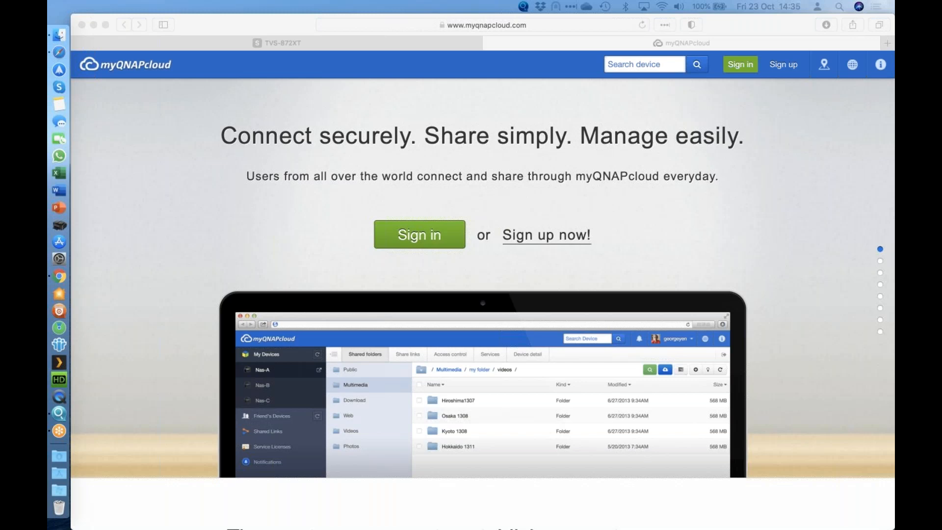
Step: Return to the NAS tab, enable the L2TP/IPSec VPN server in QVPN Service, and select its preshared key
left_click(158, 43)
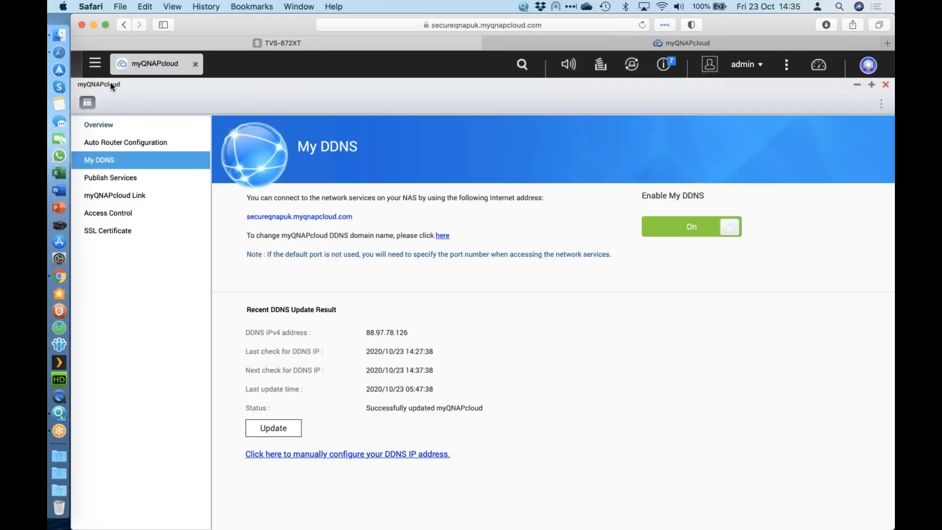
left_click(95, 63)
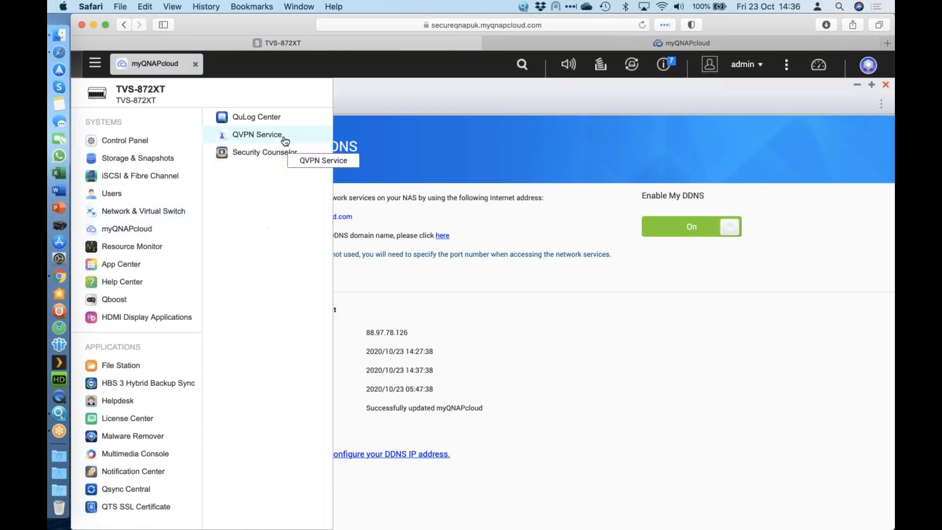
left_click(285, 140)
left_click(249, 278)
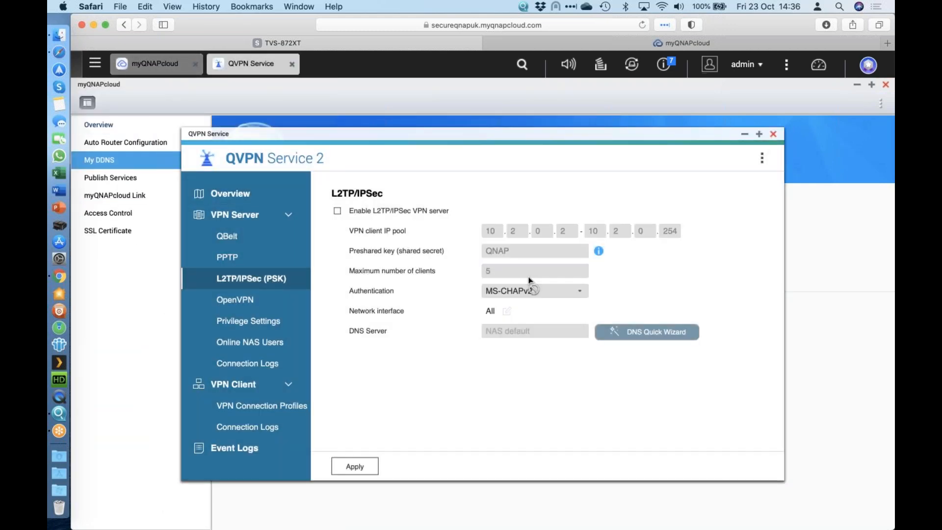
left_click(373, 212)
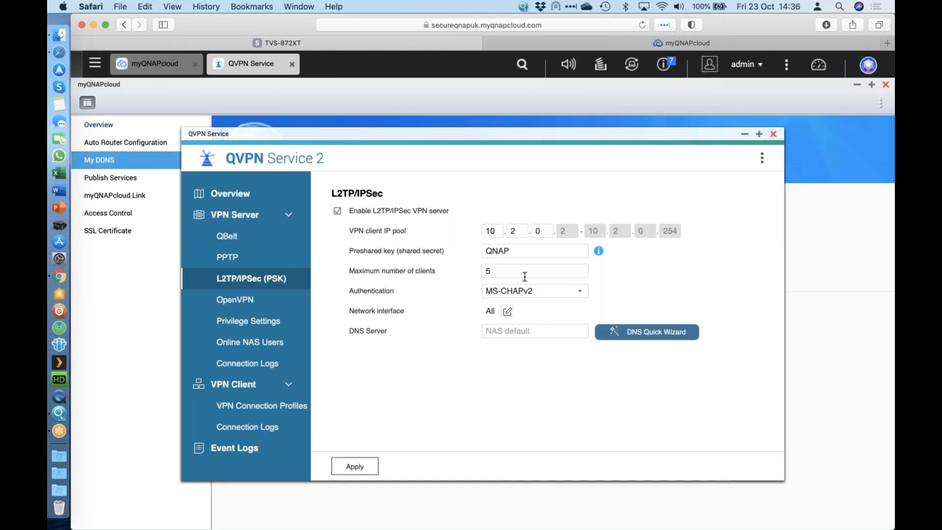
left_click_drag(513, 250, 465, 251)
left_click(529, 251)
double_click(529, 250)
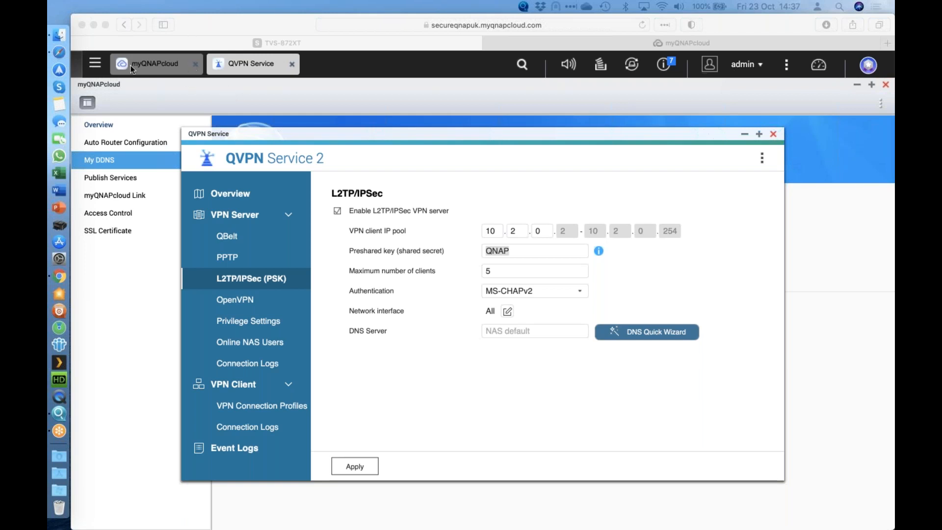
Step: Open the NAS Control Panel in a maximized window and go to its Web Server settings
left_click(97, 68)
left_click(97, 68)
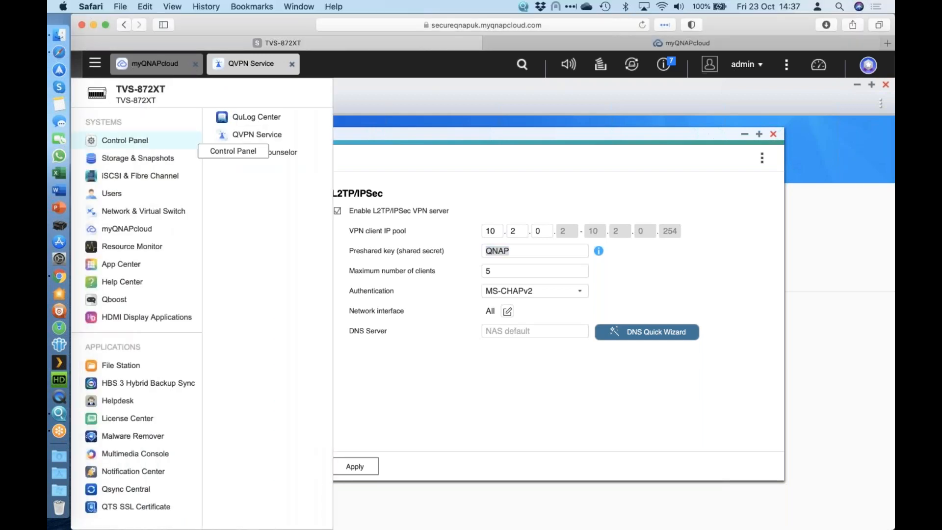
left_click(125, 141)
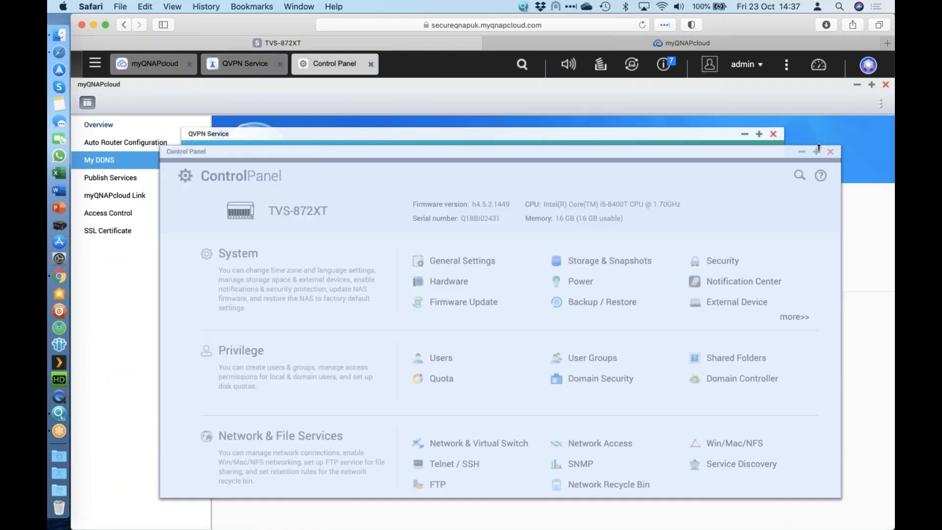
left_click(817, 151)
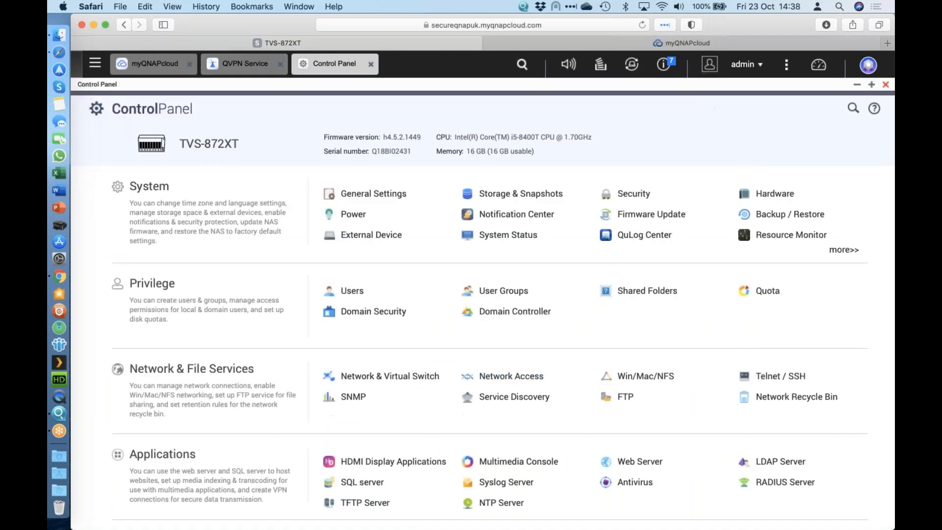
left_click(648, 461)
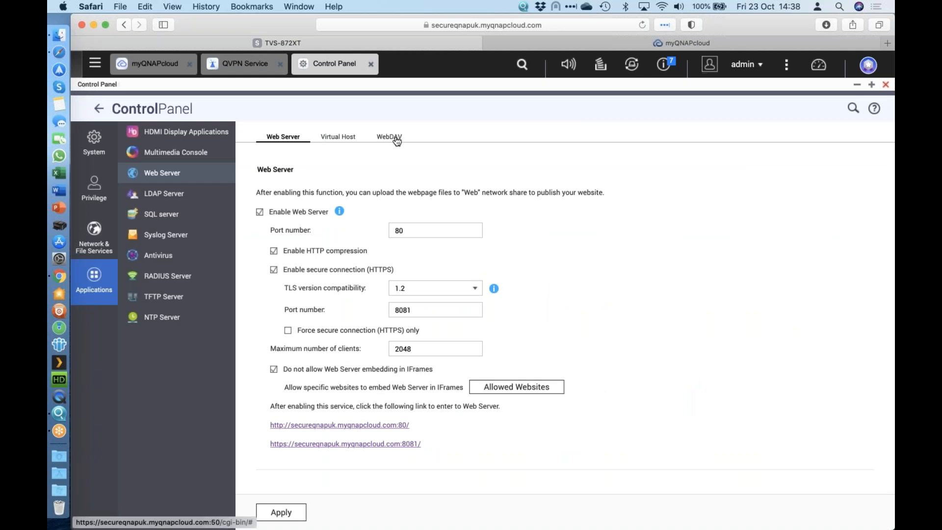
Step: Enable WebDAV with a dedicated port, leaving only HTTPS port 5001 active and HTTP turned off
left_click(397, 140)
left_click(294, 163)
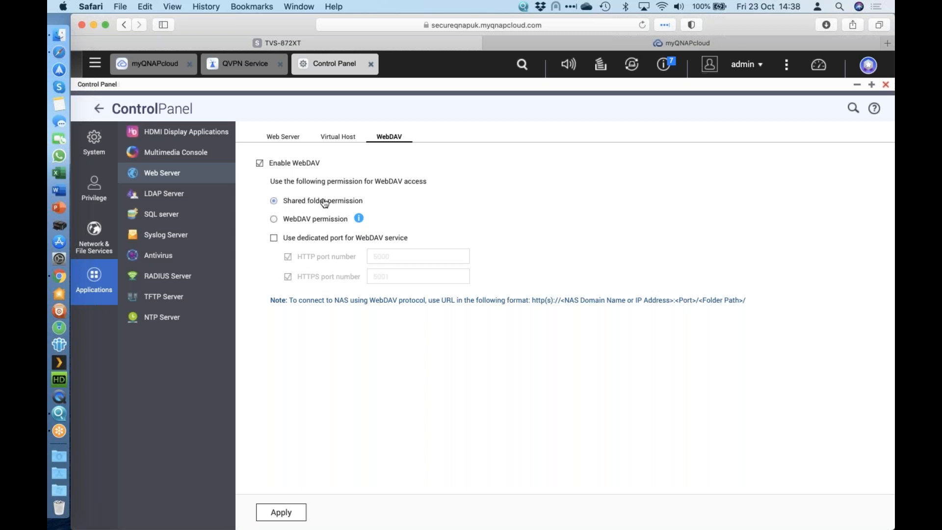
left_click(303, 240)
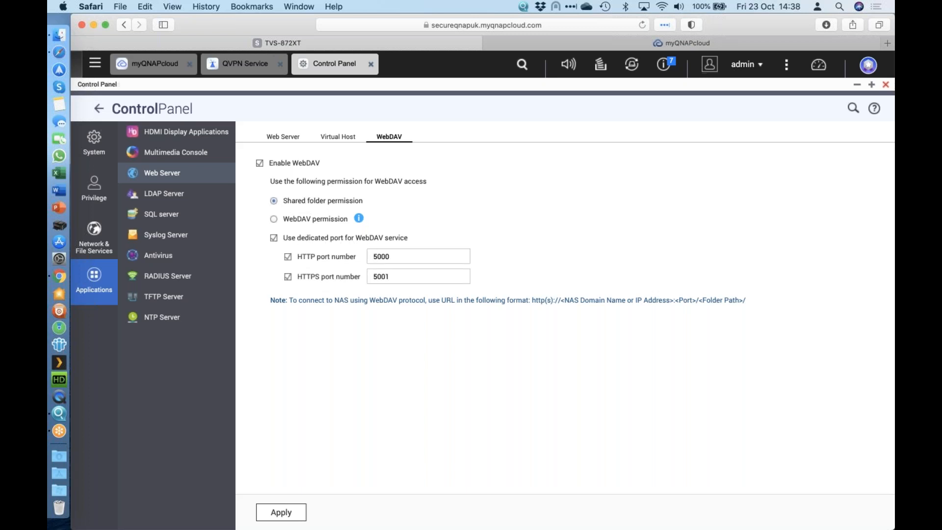
left_click(319, 257)
left_click(406, 277)
left_click_drag(373, 277, 390, 277)
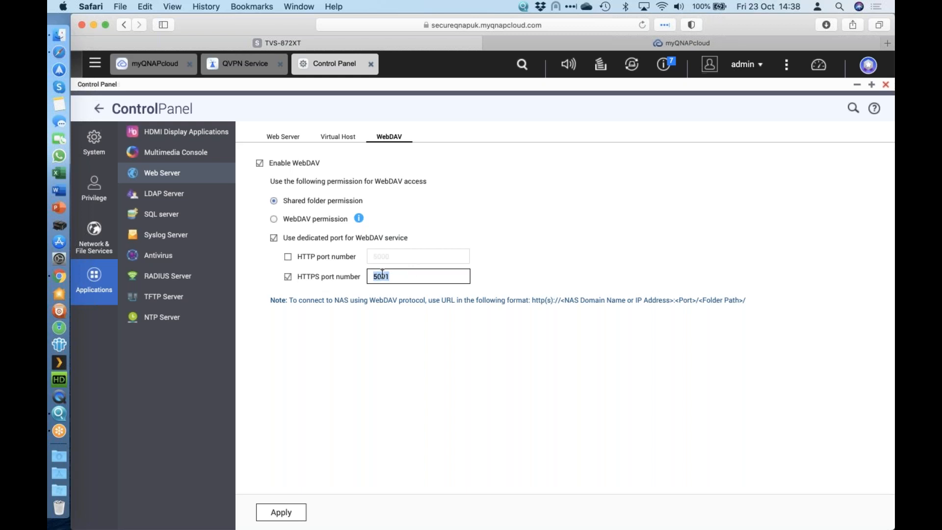
left_click(404, 275)
left_click(59, 34)
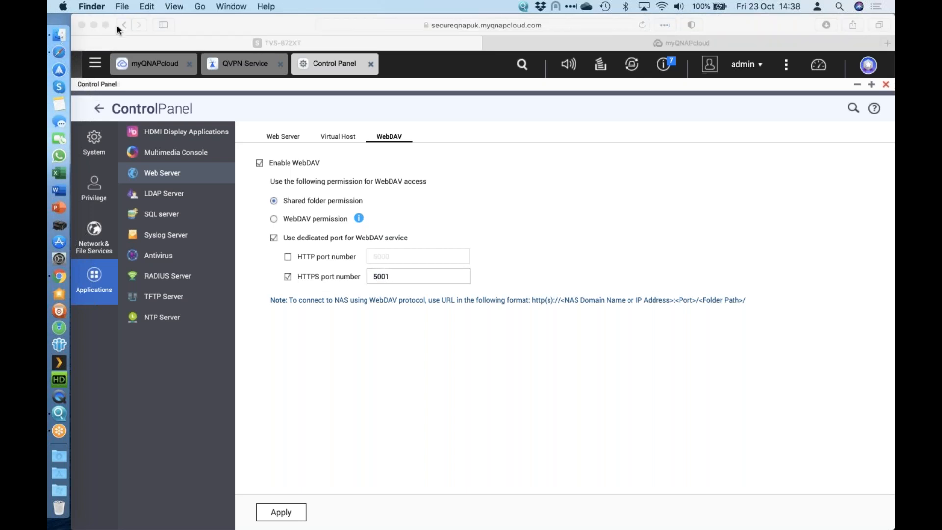
left_click(199, 7)
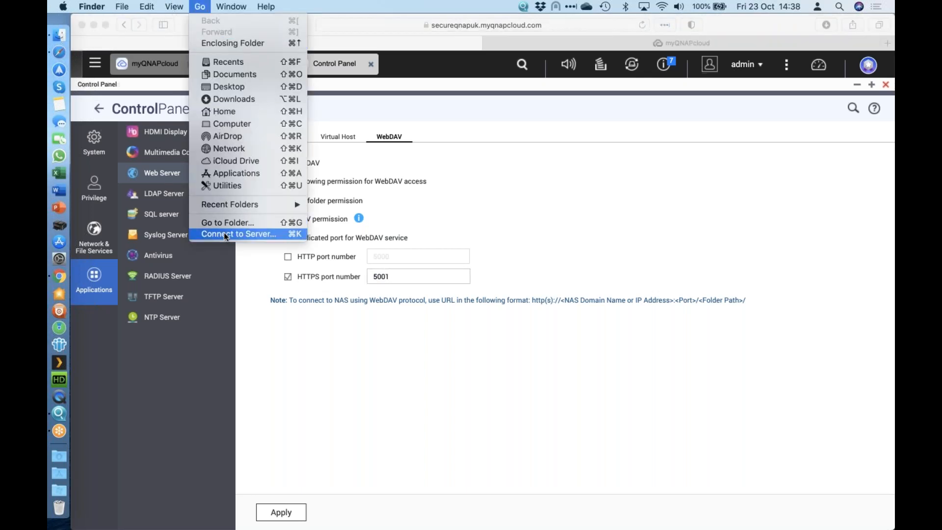
left_click(224, 232)
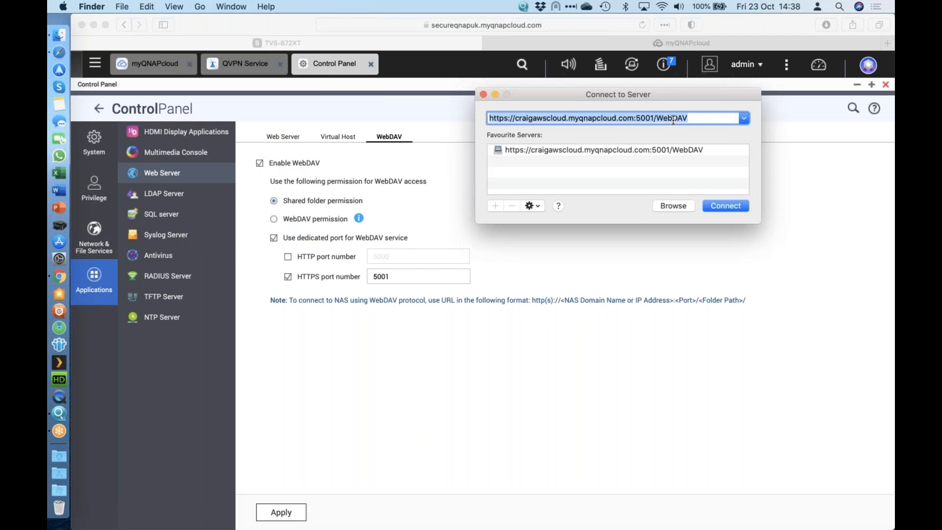
type("https://")
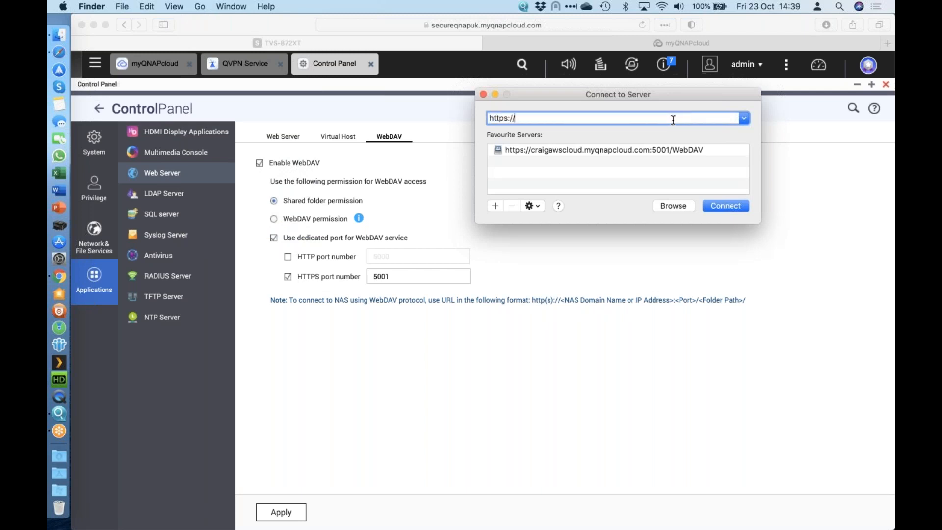
type("secureqnapuk.myqnapcloud")
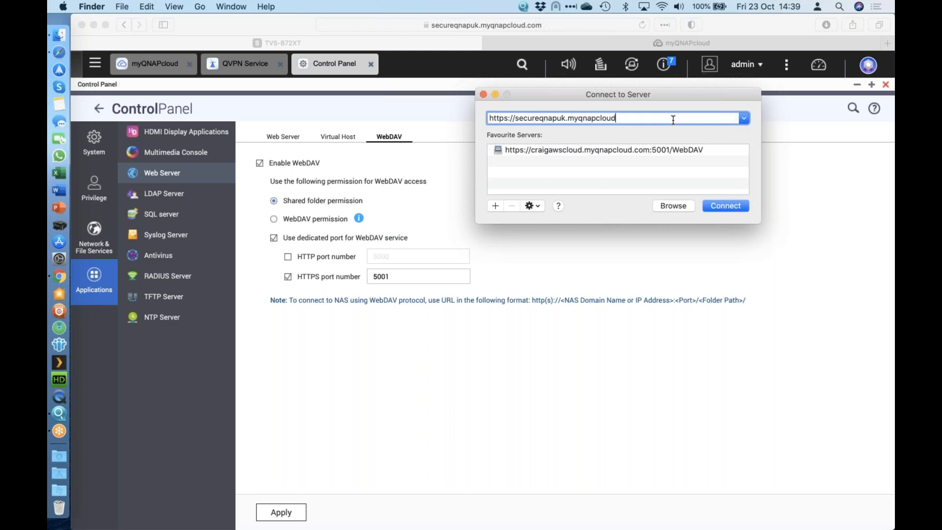
type(".cmo")
key("BackSpace")
key("BackSpace")
type("om:5001/Public")
Step: Connect to the saved favourite WebDAV server, view its folders, and return to the WebDAV settings in Safari
double_click(597, 150)
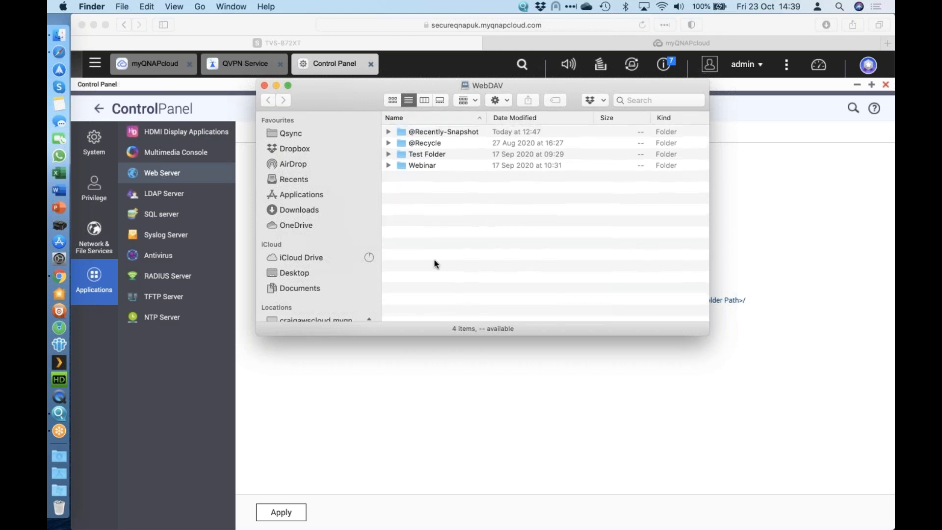
right_click(459, 214)
left_click(511, 192)
left_click(54, 18)
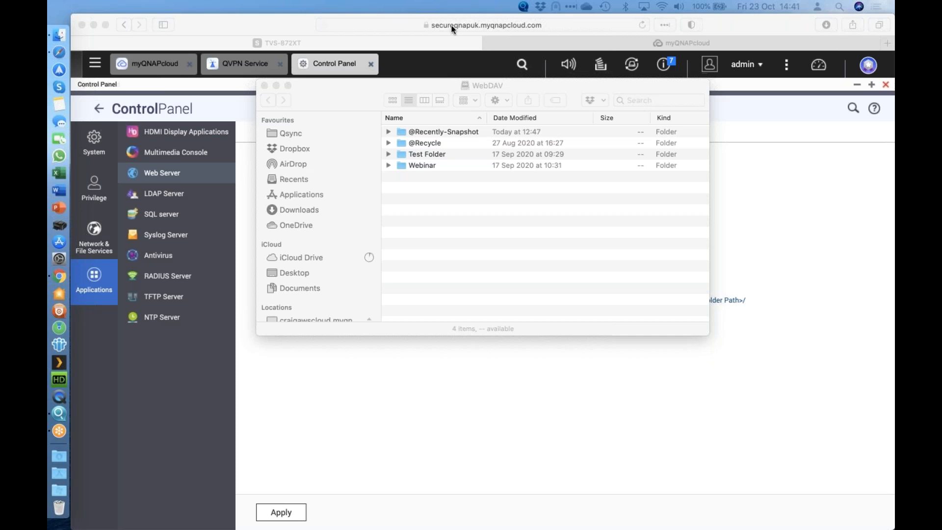
left_click(232, 25)
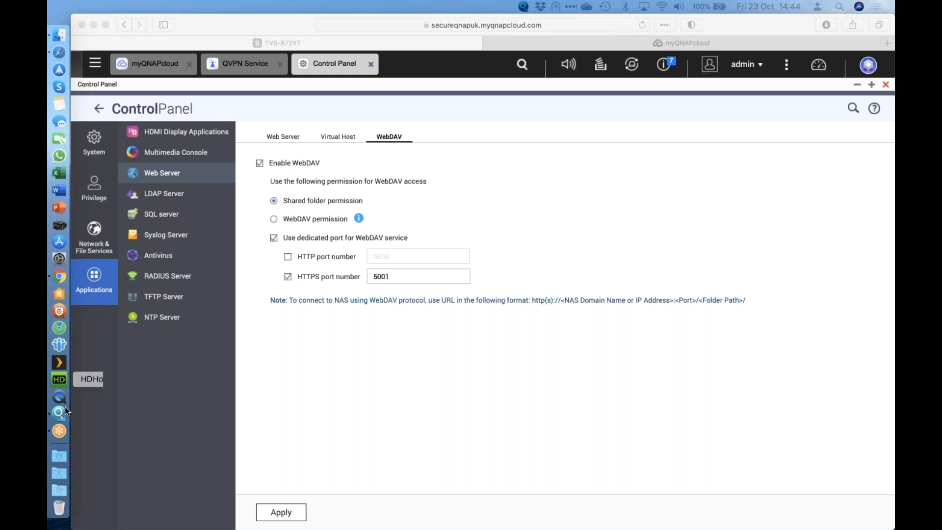
Step: Switch to Chrome and open port 6 of the Office 2 switch for editing in UniFi Network
left_click(60, 277)
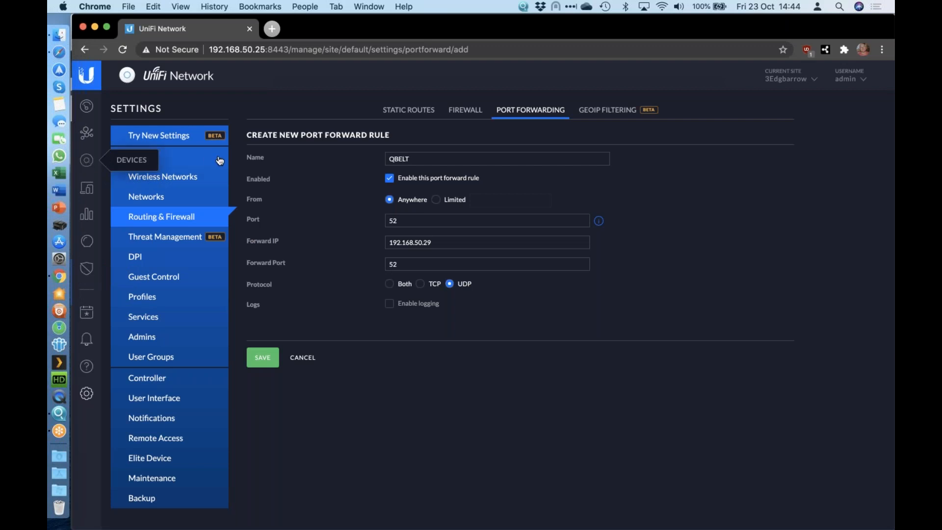
left_click(109, 165)
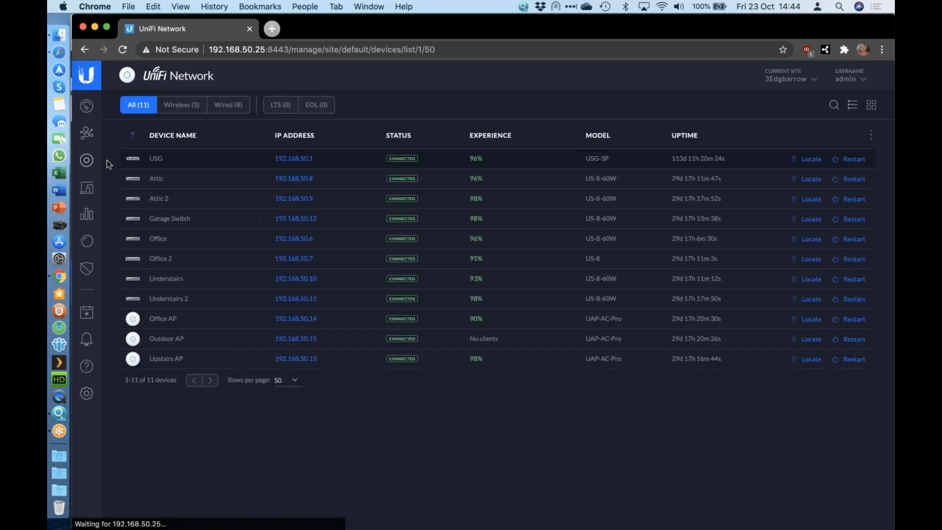
left_click(233, 263)
left_click(759, 140)
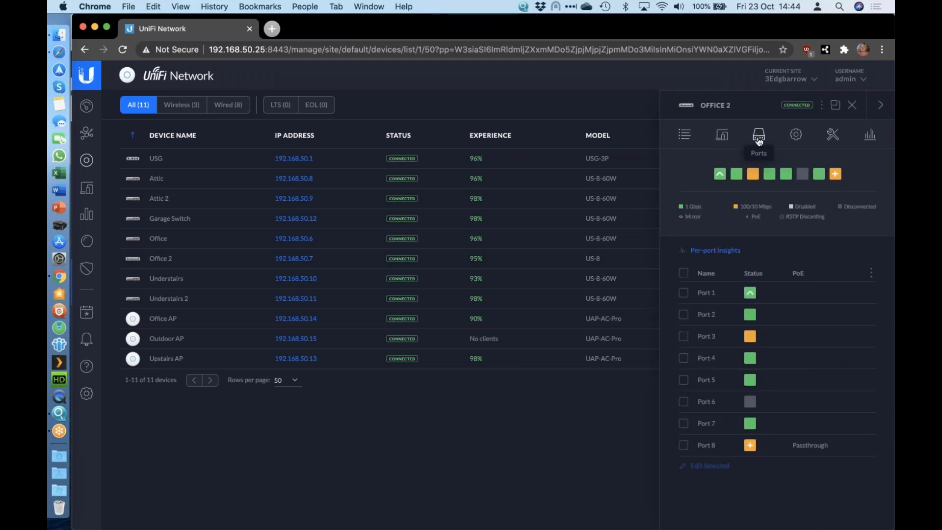
left_click(683, 402)
left_click(709, 465)
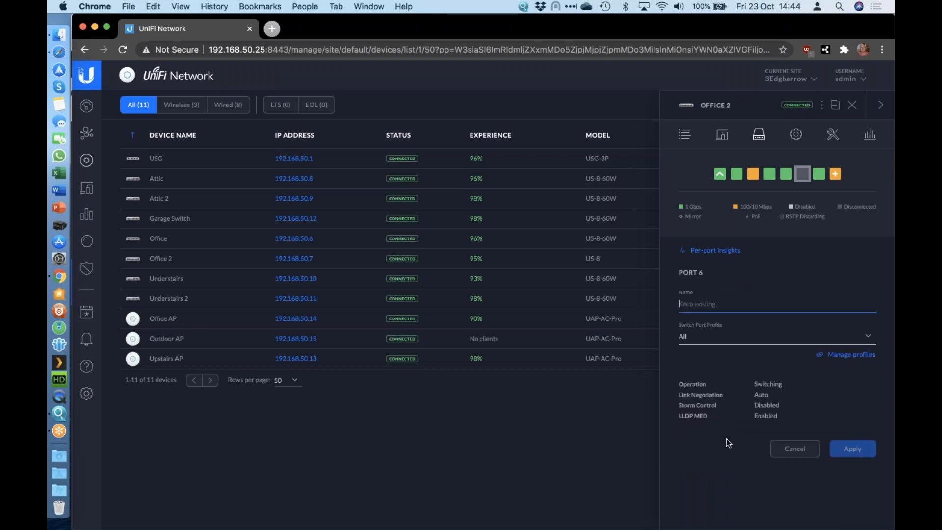
Step: View the switch port profiles and the Office 2 switch's configuration, and cancel editing port 6
left_click(739, 342)
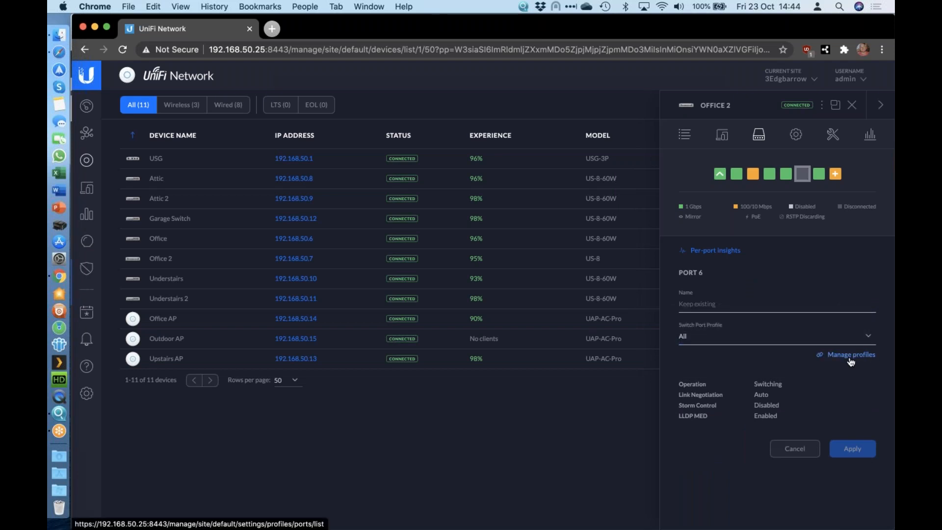
left_click(851, 356)
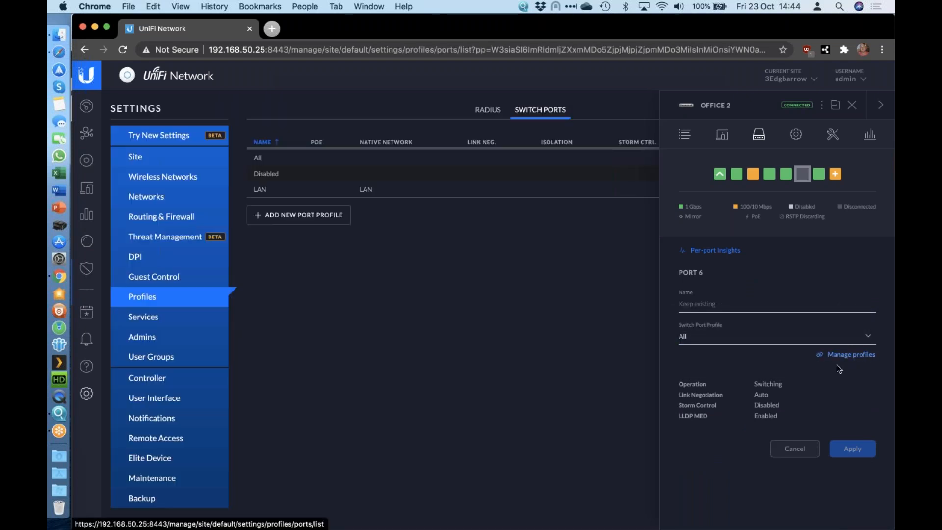
left_click(796, 134)
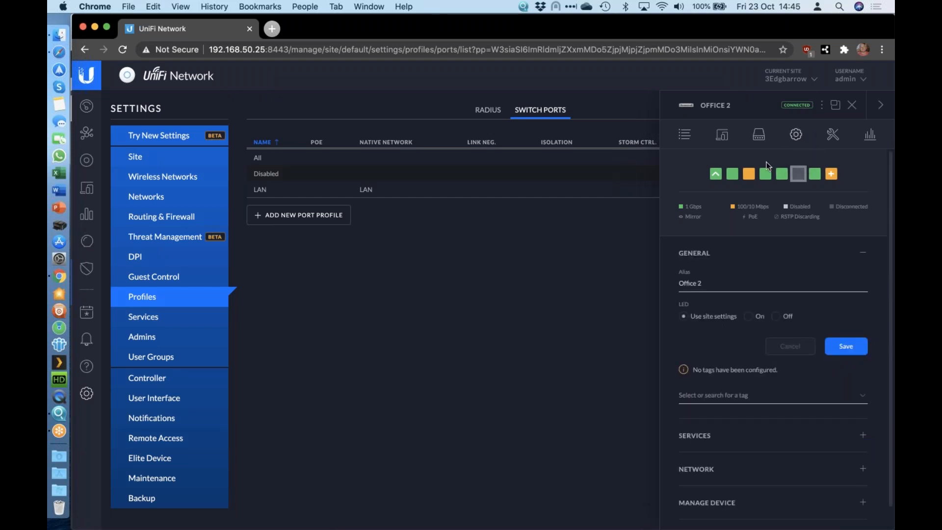
scroll(775, 246, "down", 1)
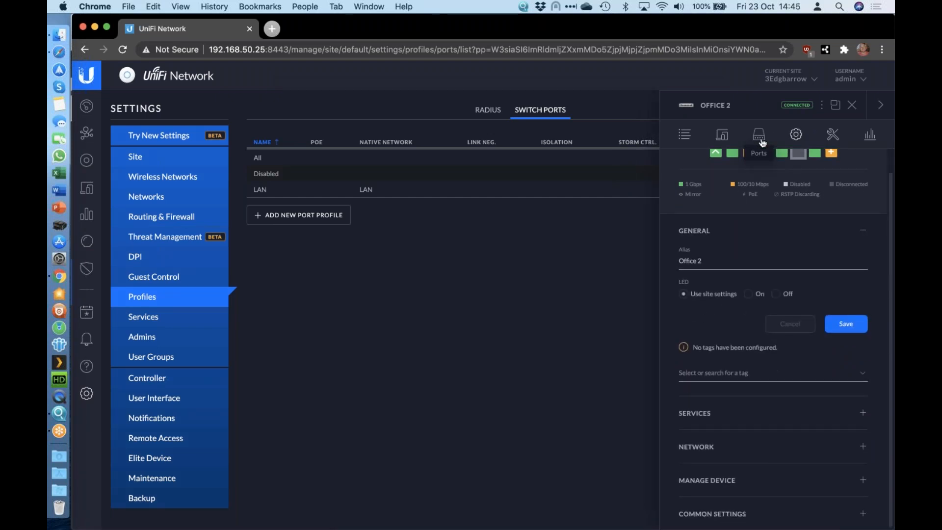
left_click(760, 139)
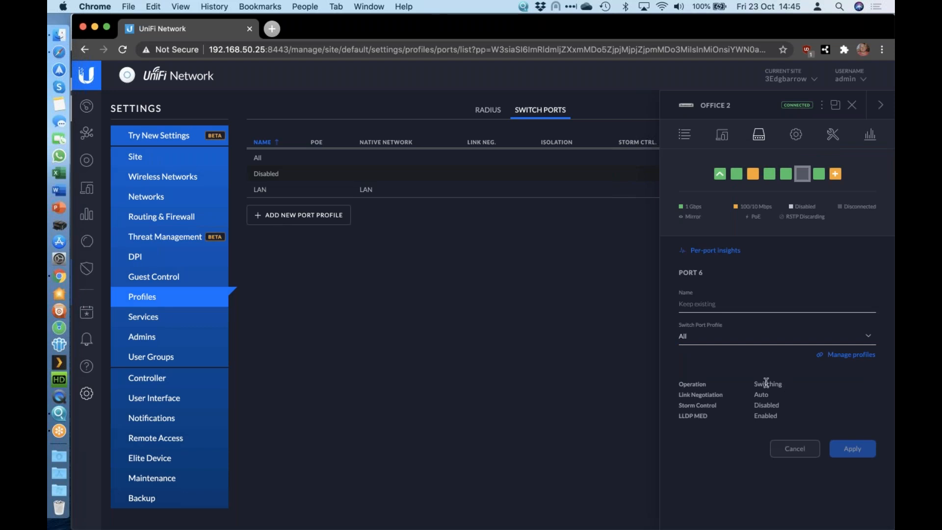
left_click(769, 339)
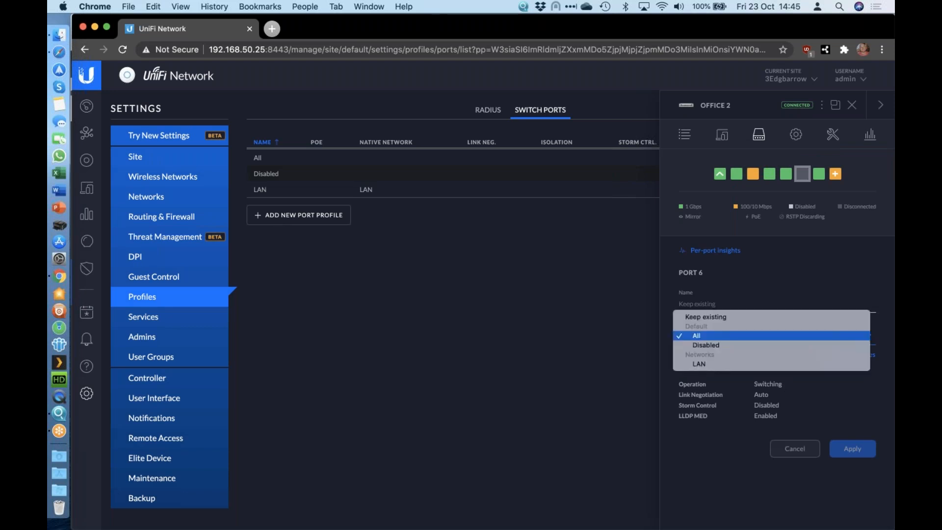
left_click(751, 393)
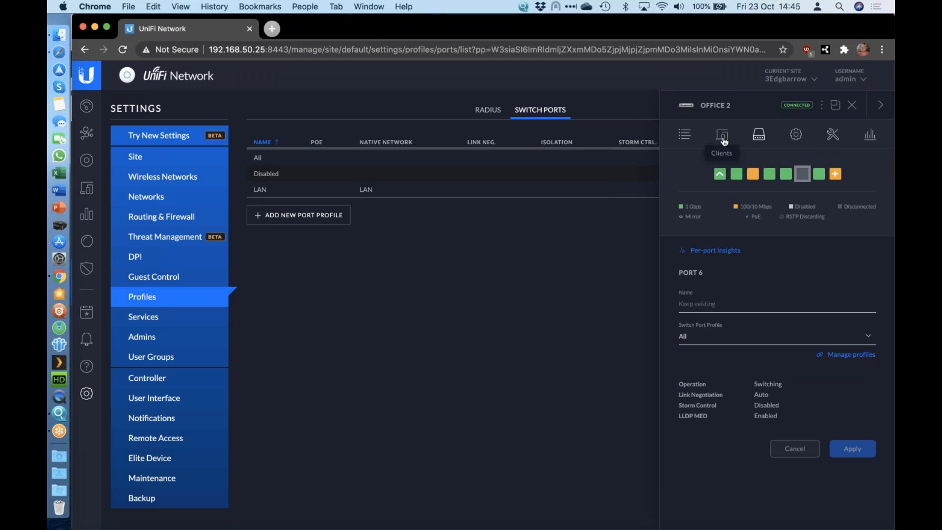
left_click(759, 139)
left_click(759, 140)
left_click(795, 448)
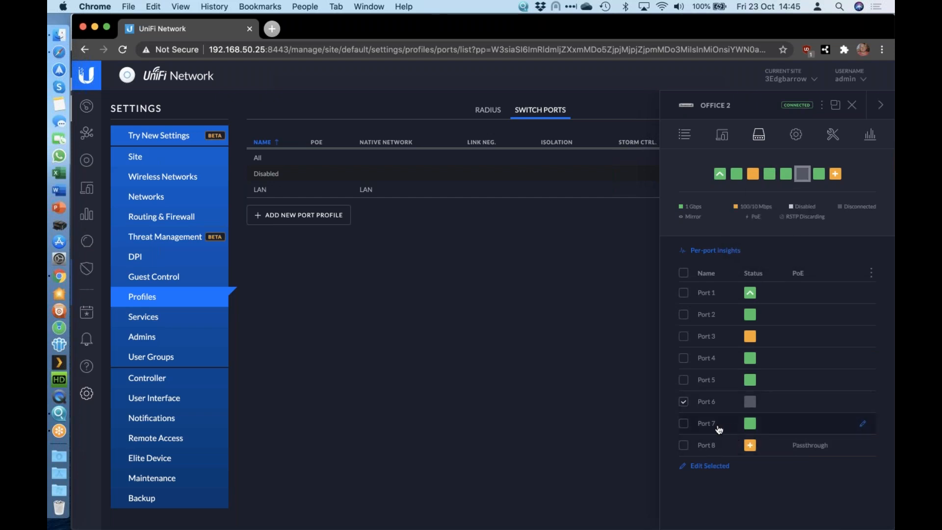
Step: Try the Aggregate operation for ports 7-8 in port 7's profile overrides and cancel the edit
left_click(864, 424)
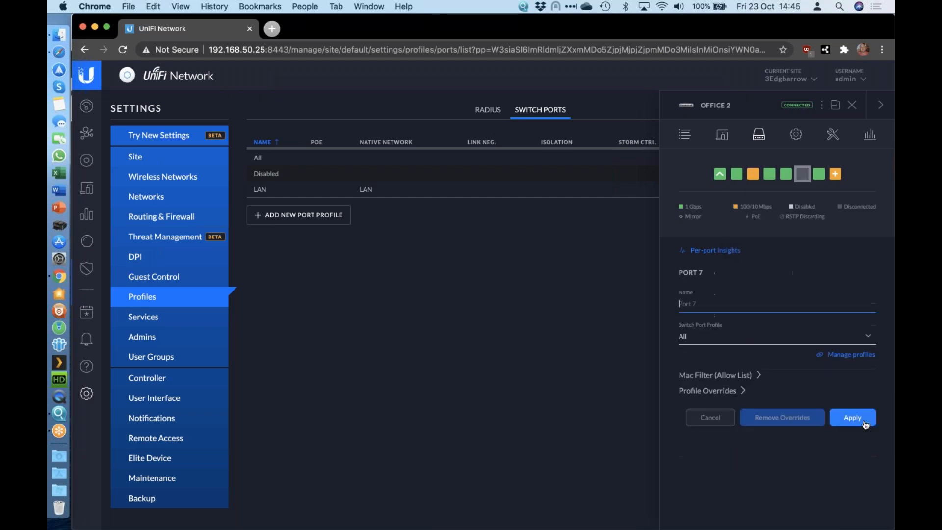
left_click(713, 393)
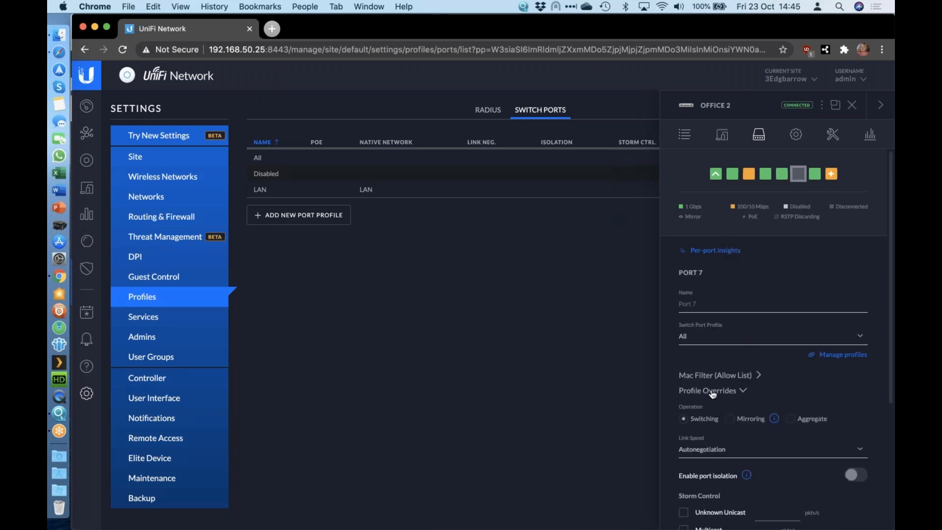
scroll(795, 373, "down", 5)
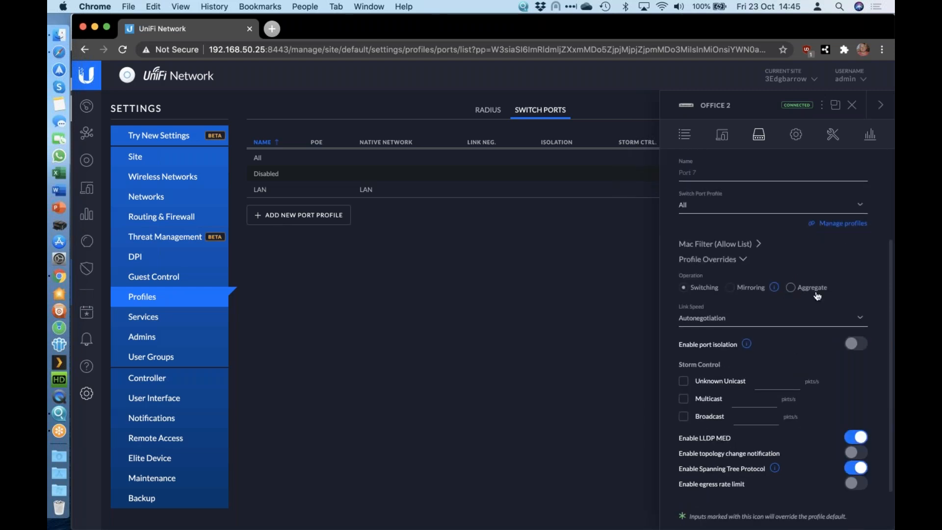
left_click(791, 288)
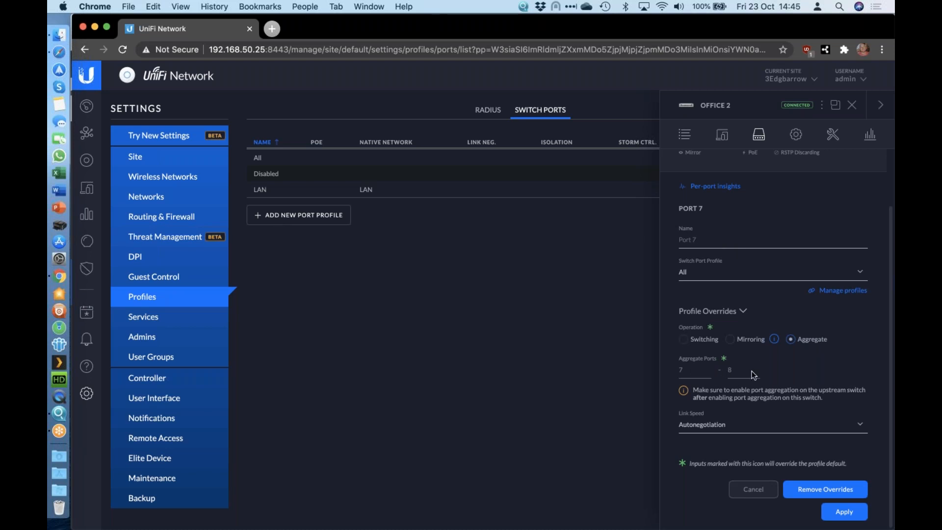
left_click(742, 497)
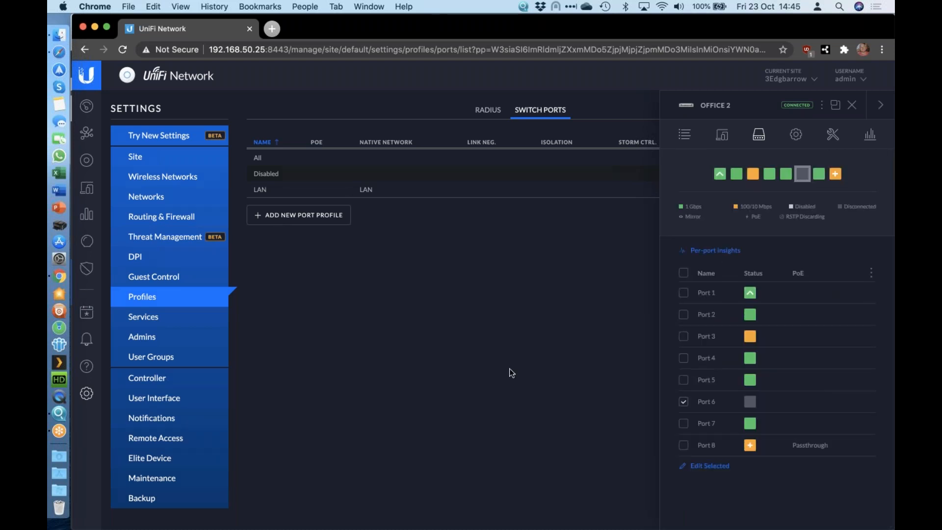